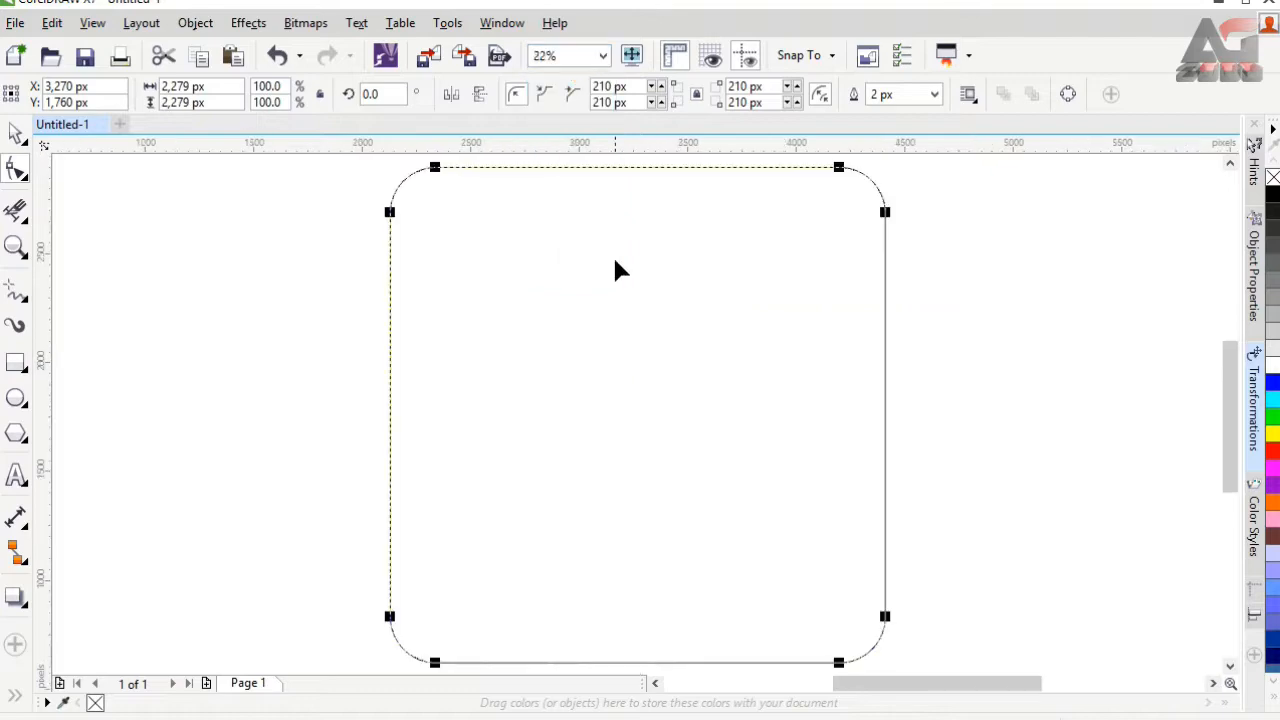
- Move the rounded square toward the page's upper left and scale it down to about 1,625 px wide
scroll(614, 266, down, 2)
scroll(695, 395, up, 1)
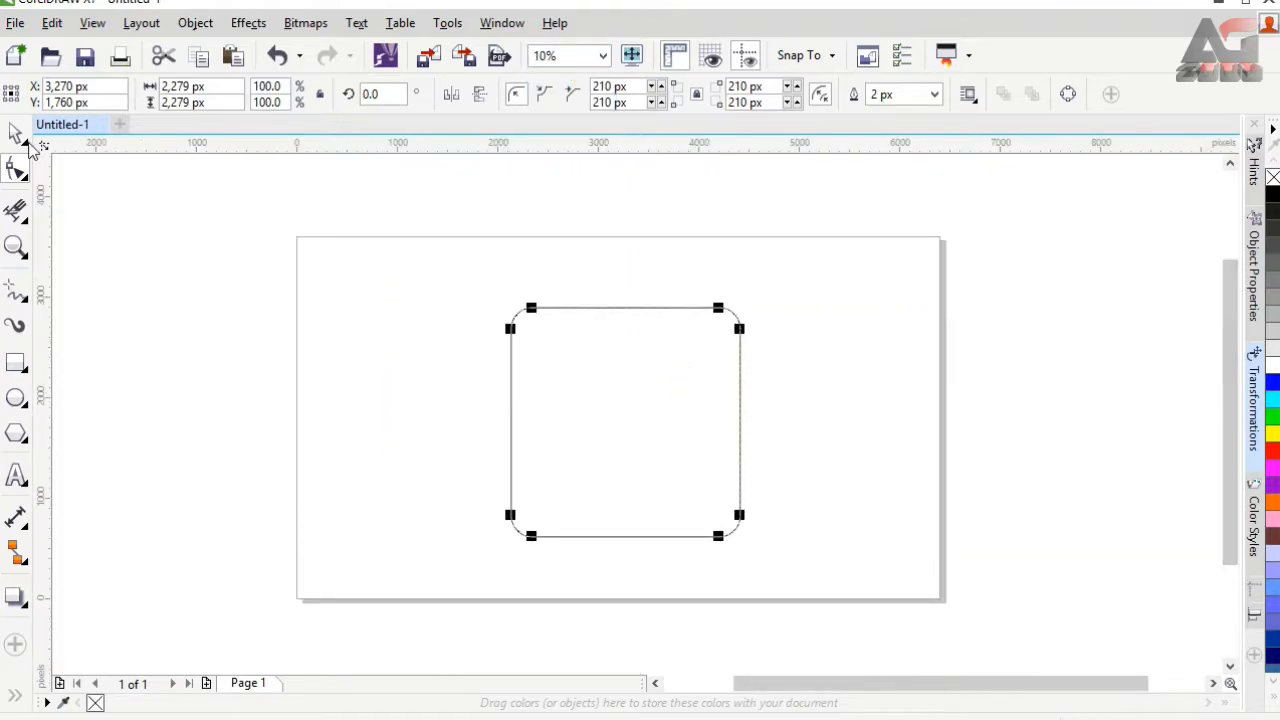
click(29, 141)
drag(597, 389, 509, 365)
drag(658, 517, 592, 451)
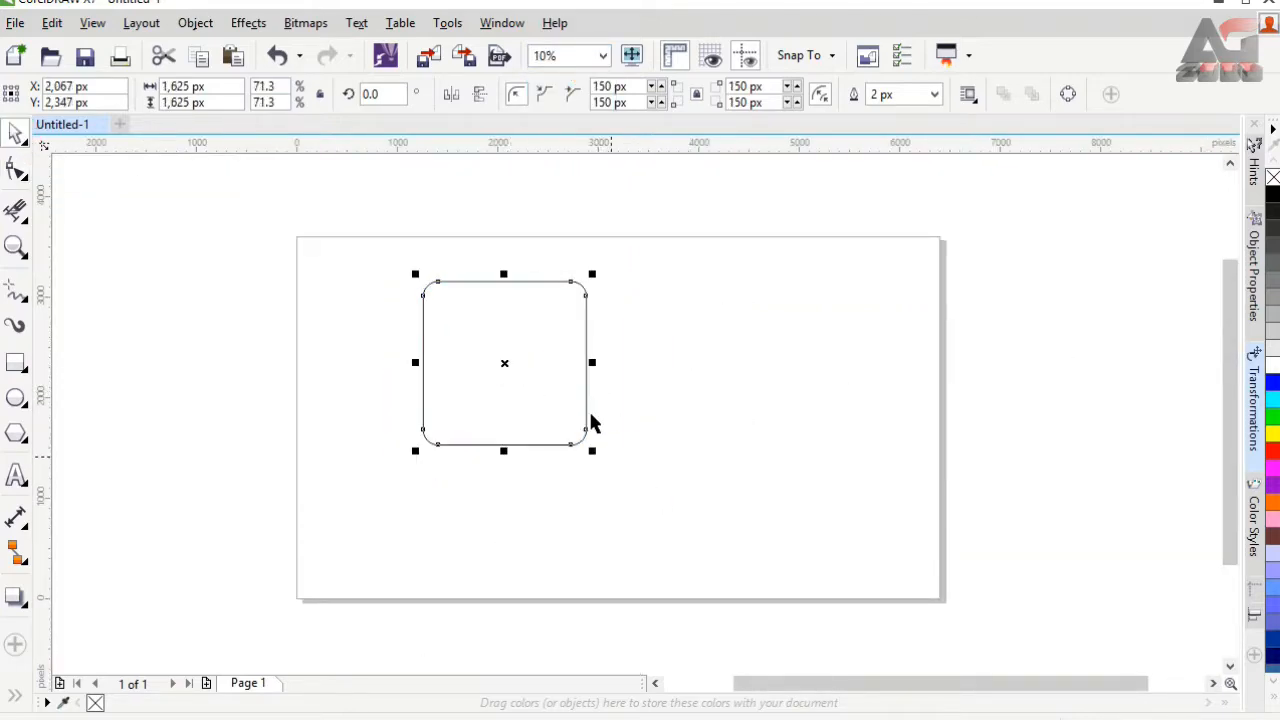
- Duplicate the rounded square in place and nudge the copy right by about half its width, to about X 2,867 px
click(199, 57)
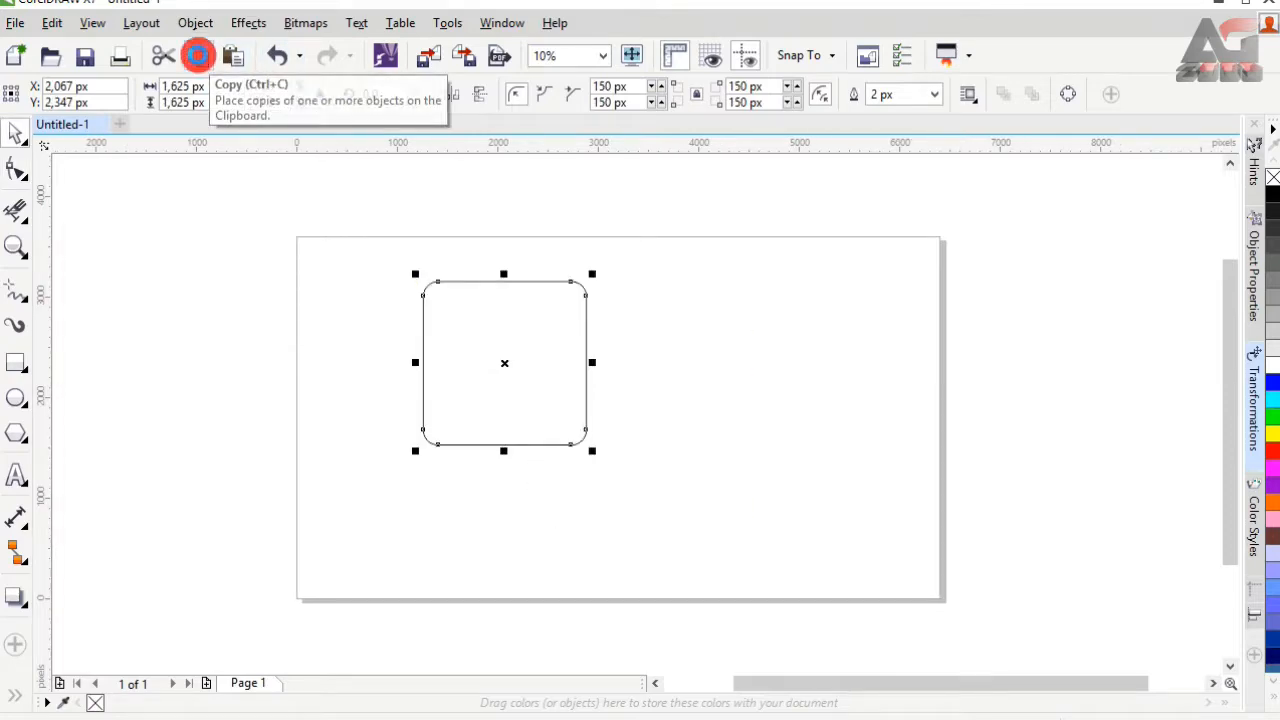
click(236, 57)
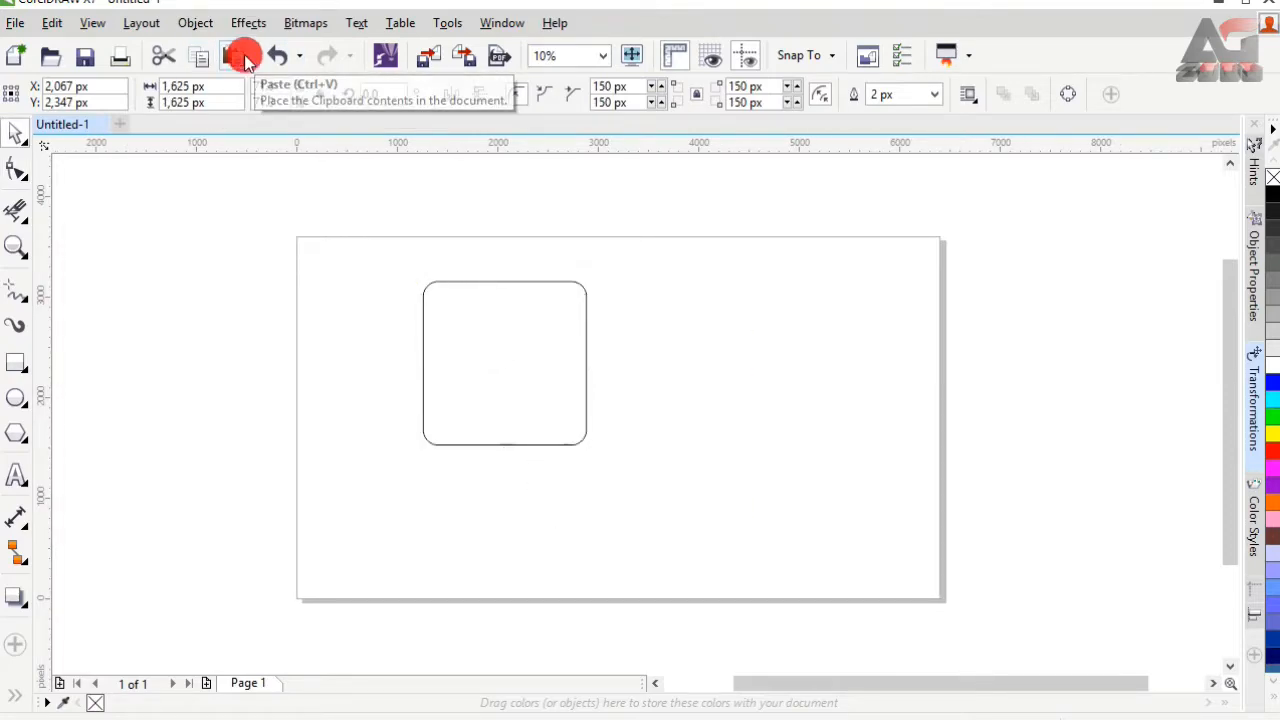
key(Right)
key(Right)
key(Right)
key(Right)
key(Right)
key(Right)
key(Right)
key(Right)
key(Right)
key(Right)
key(Right)
key(Right)
key(Right)
key(Right)
key(Right)
key(Right)
key(Right)
key(Right)
key(Right)
key(Right)
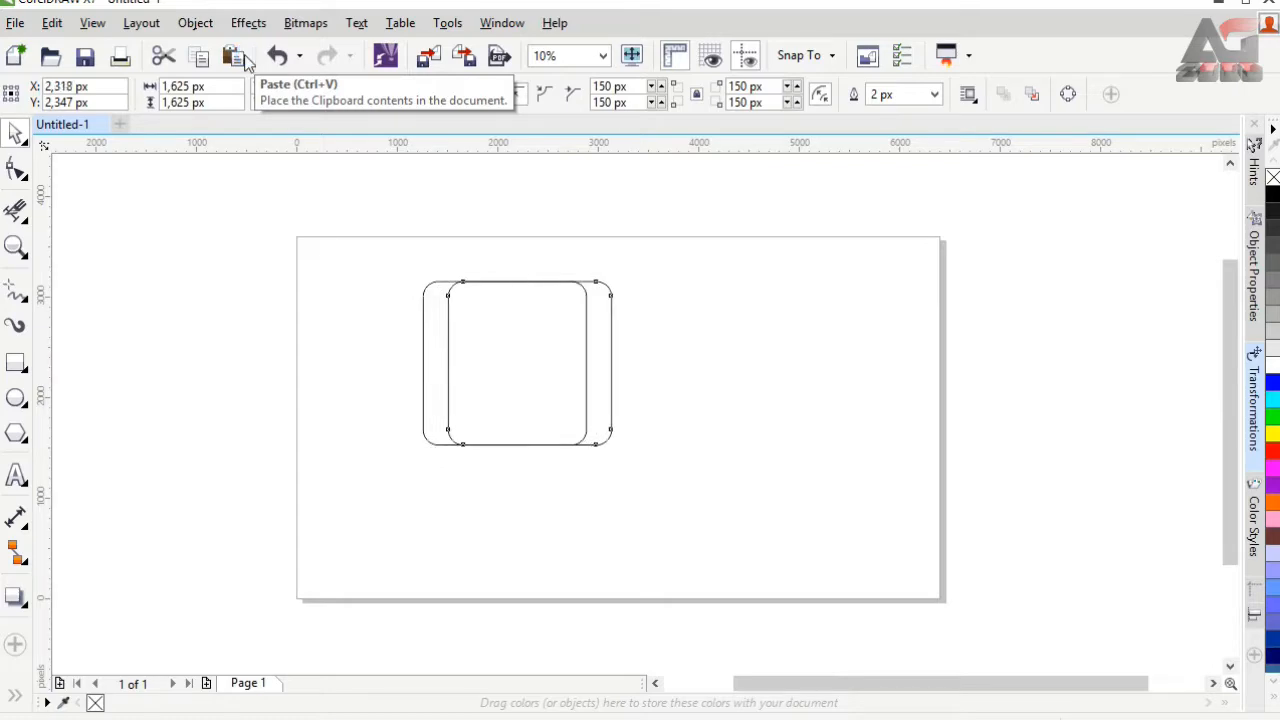
key(Right)
- Nudge the copied square down about half its height and slightly right, to X 2,877 px and Y 1,536 px
key(Down)
key(Down)
key(Down)
key(Down)
key(Down)
key(Down)
key(Down)
key(Down)
key(Down)
key(Down)
key(Down)
key(Down)
key(Down)
key(Down)
key(Down)
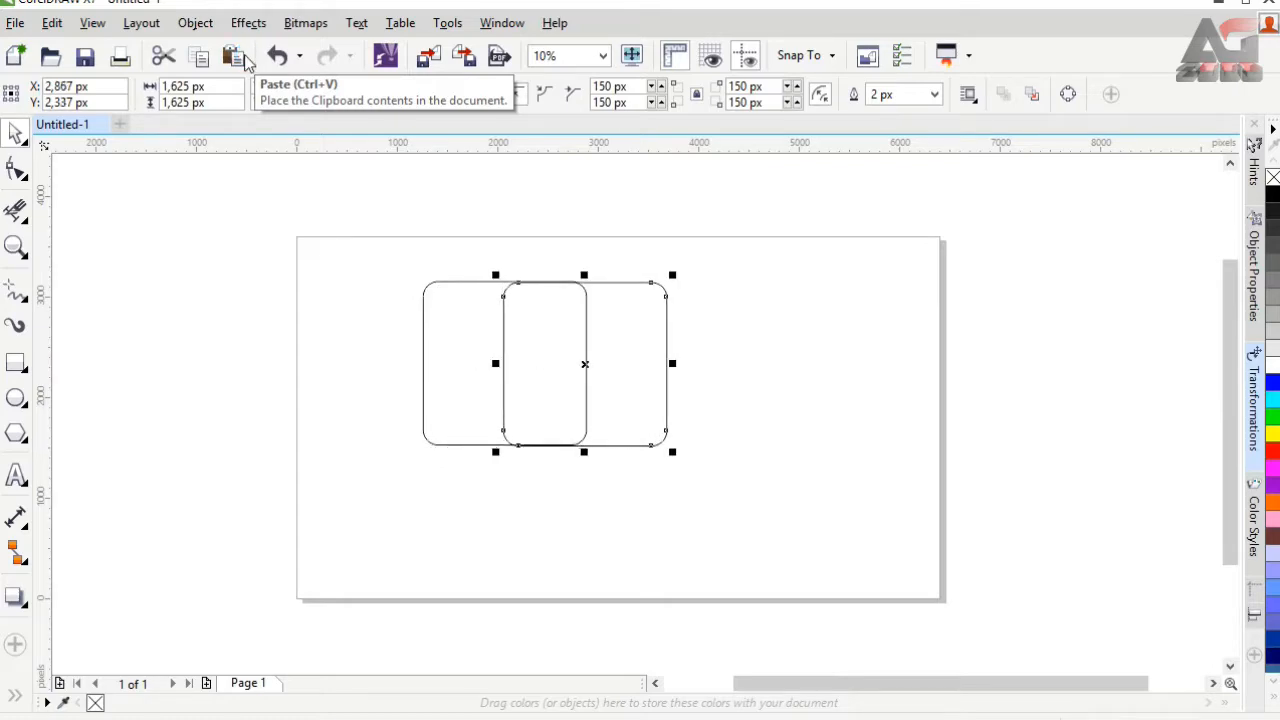
key(Down)
key(Down)
key(Down)
key(Down)
key(Down)
key(Down)
key(Down)
key(Down)
key(Down)
key(Down)
key(Down)
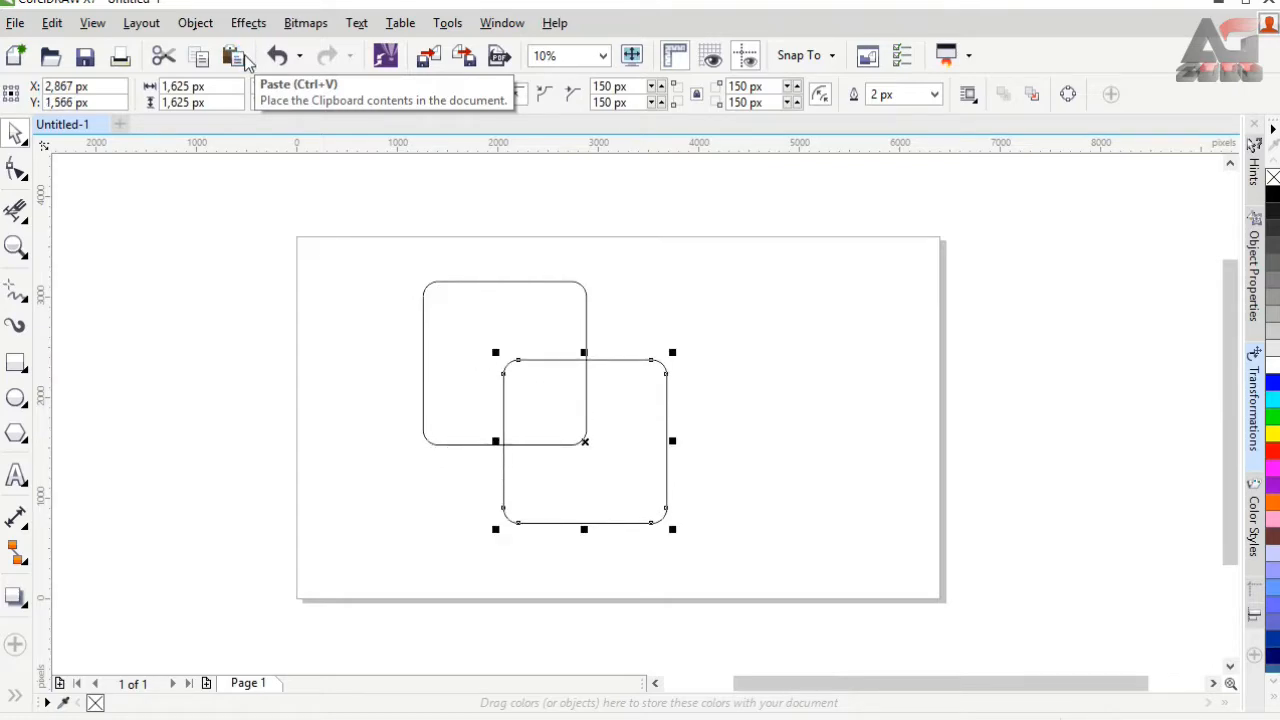
scroll(571, 460, up, 4)
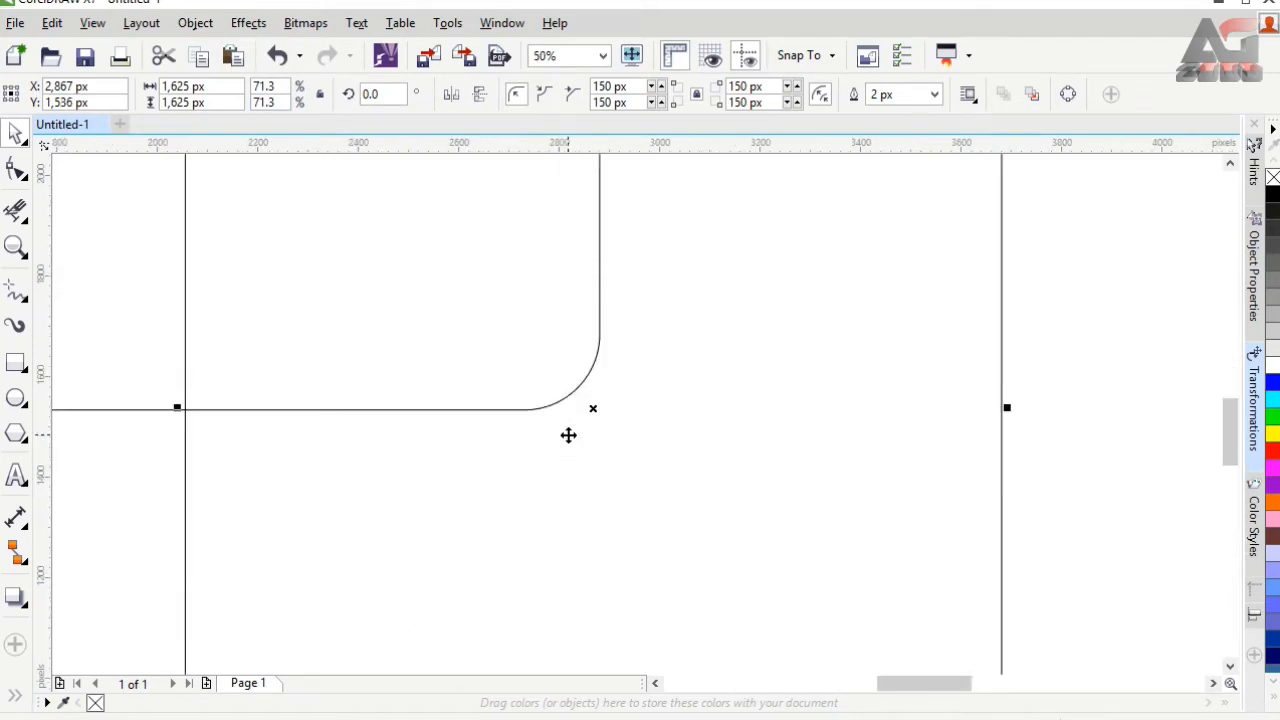
scroll(569, 245, down, 1)
drag(1231, 442, 1231, 404)
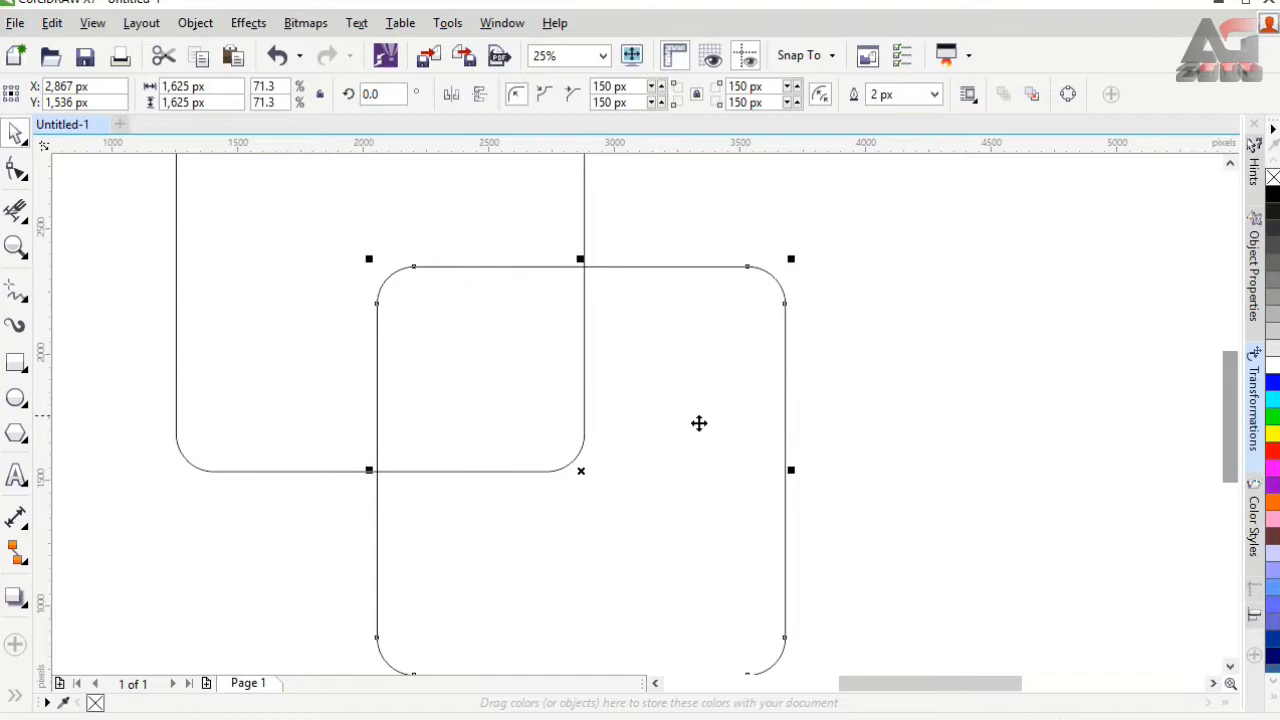
key(Right)
- Duplicate both overlapping squares in place and mirror the copies horizontally
click(603, 56)
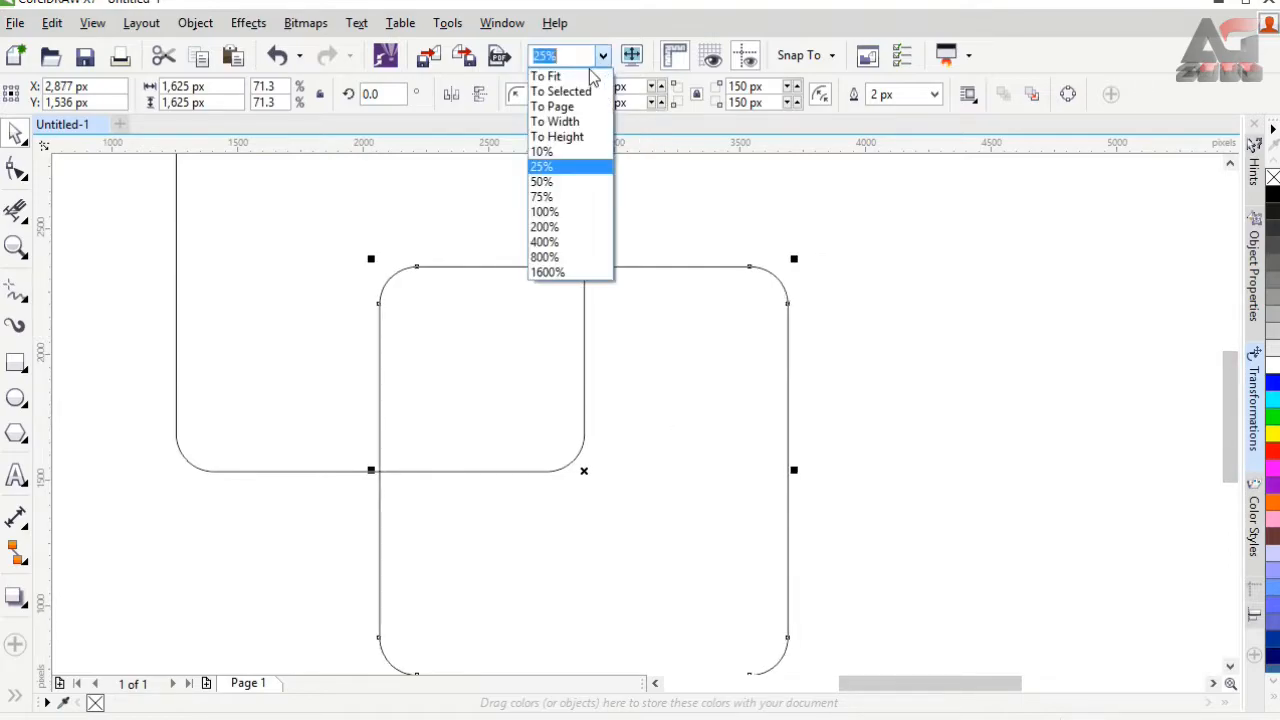
click(591, 77)
scroll(463, 213, down, 1)
drag(392, 175, 751, 523)
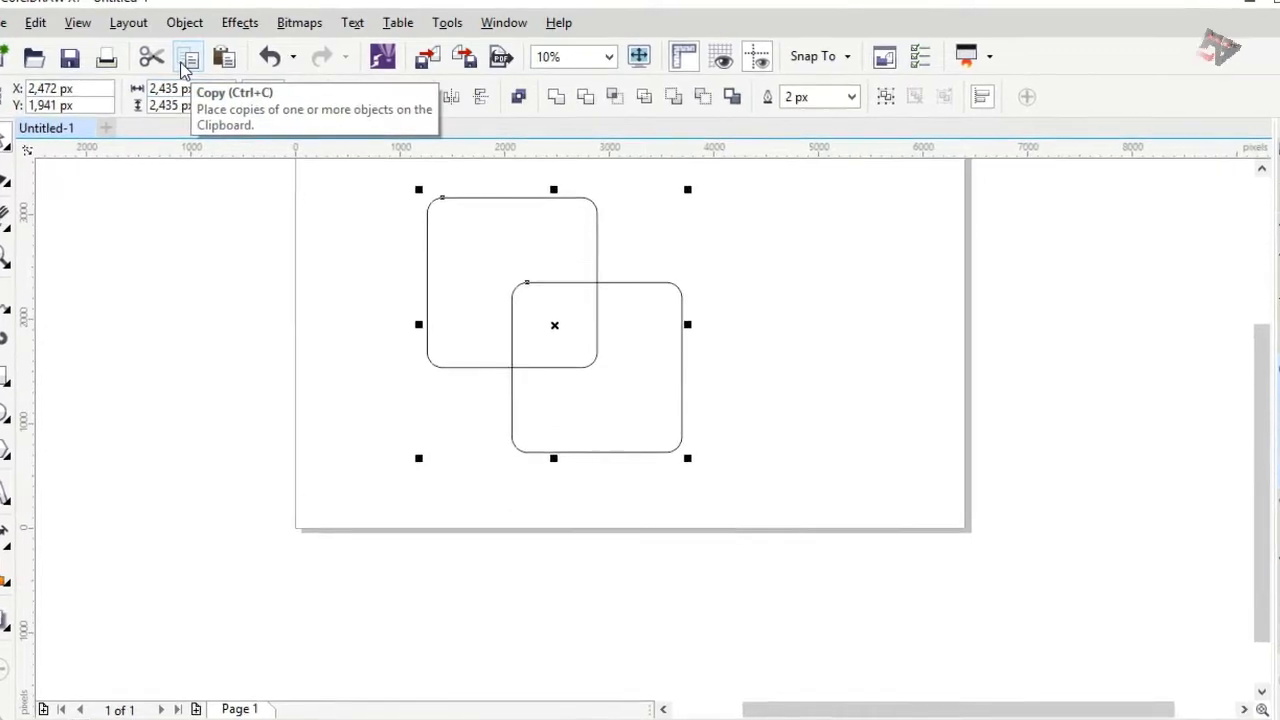
click(186, 60)
click(226, 60)
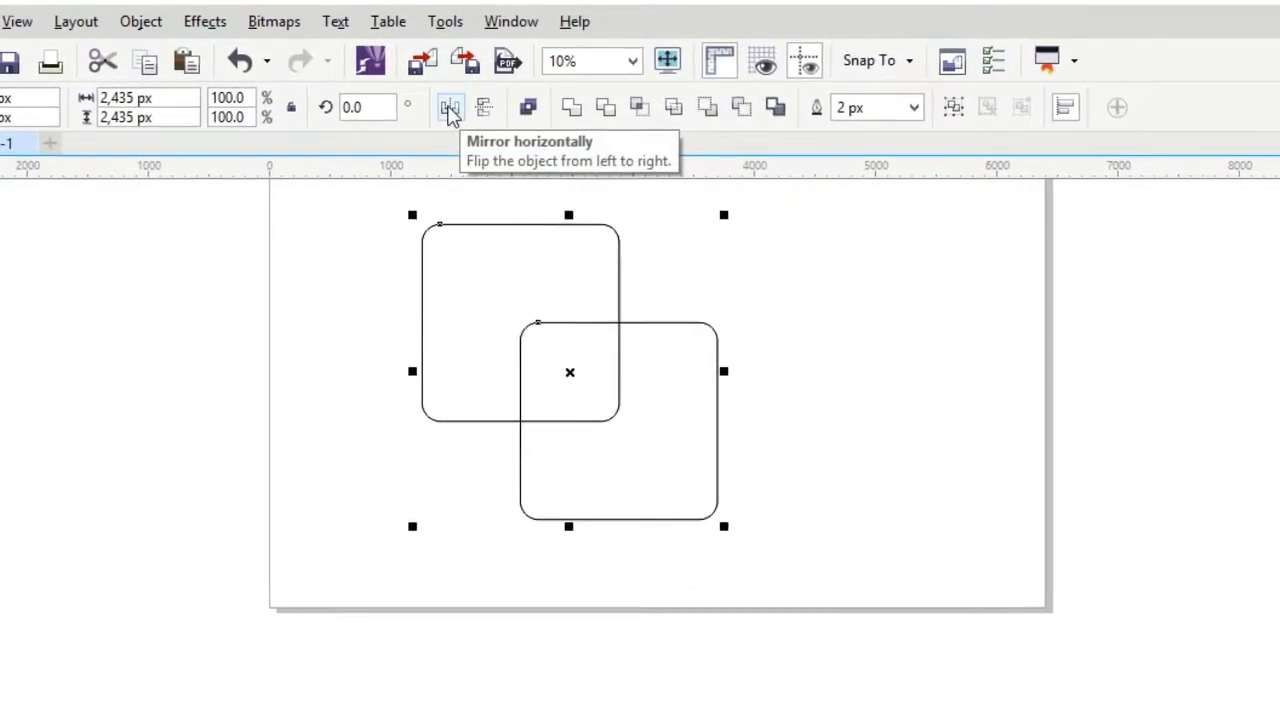
click(450, 112)
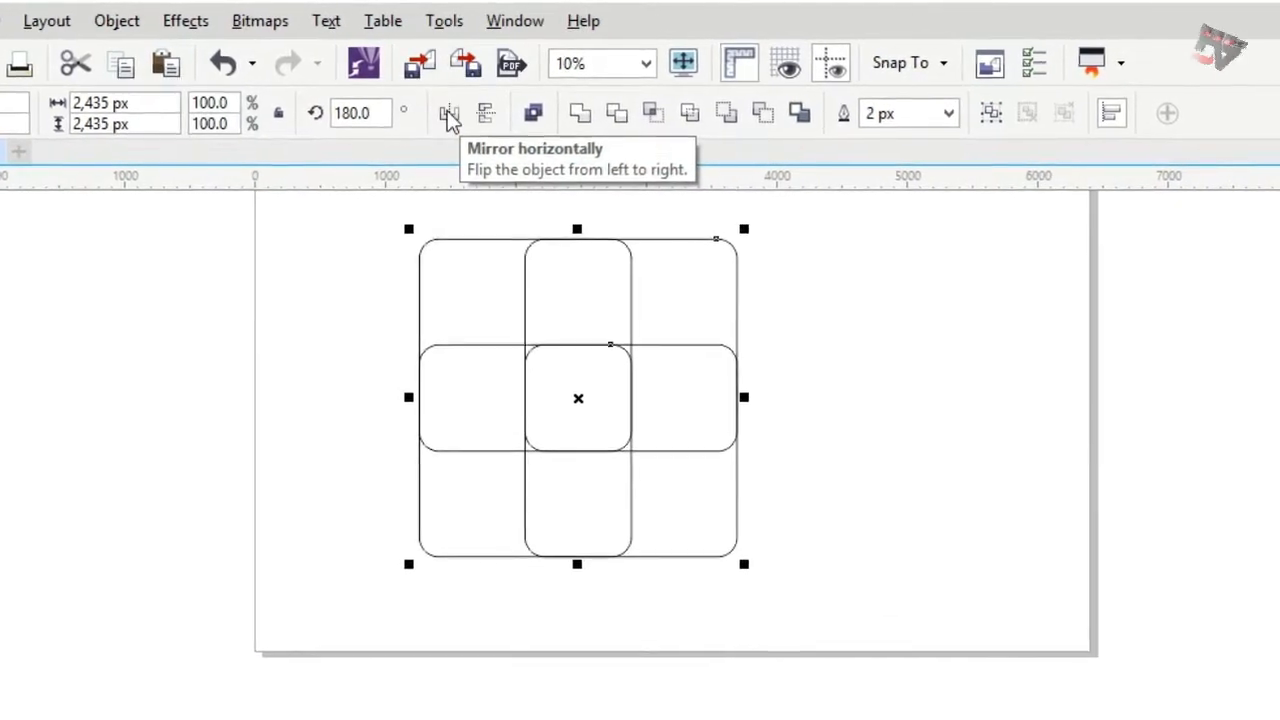
- Group all four rounded squares and rotate the group by 45 degrees
drag(1230, 467, 1230, 432)
drag(374, 207, 715, 500)
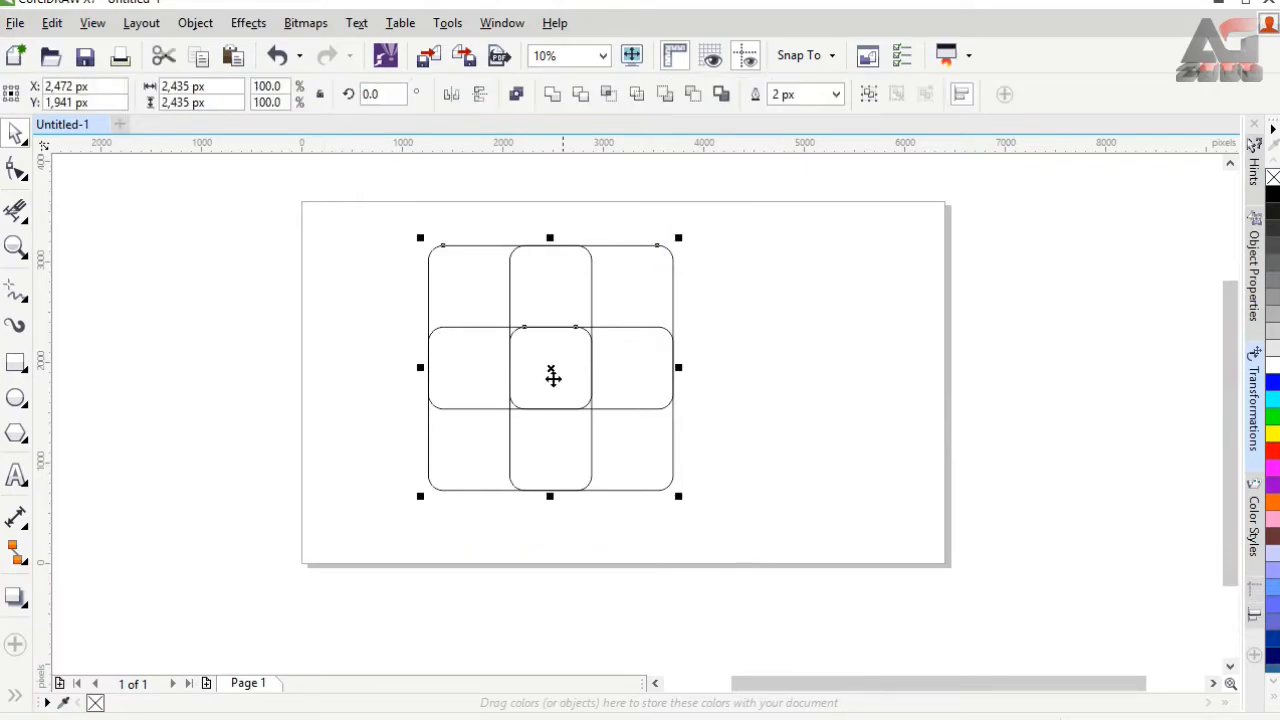
right_click(547, 370)
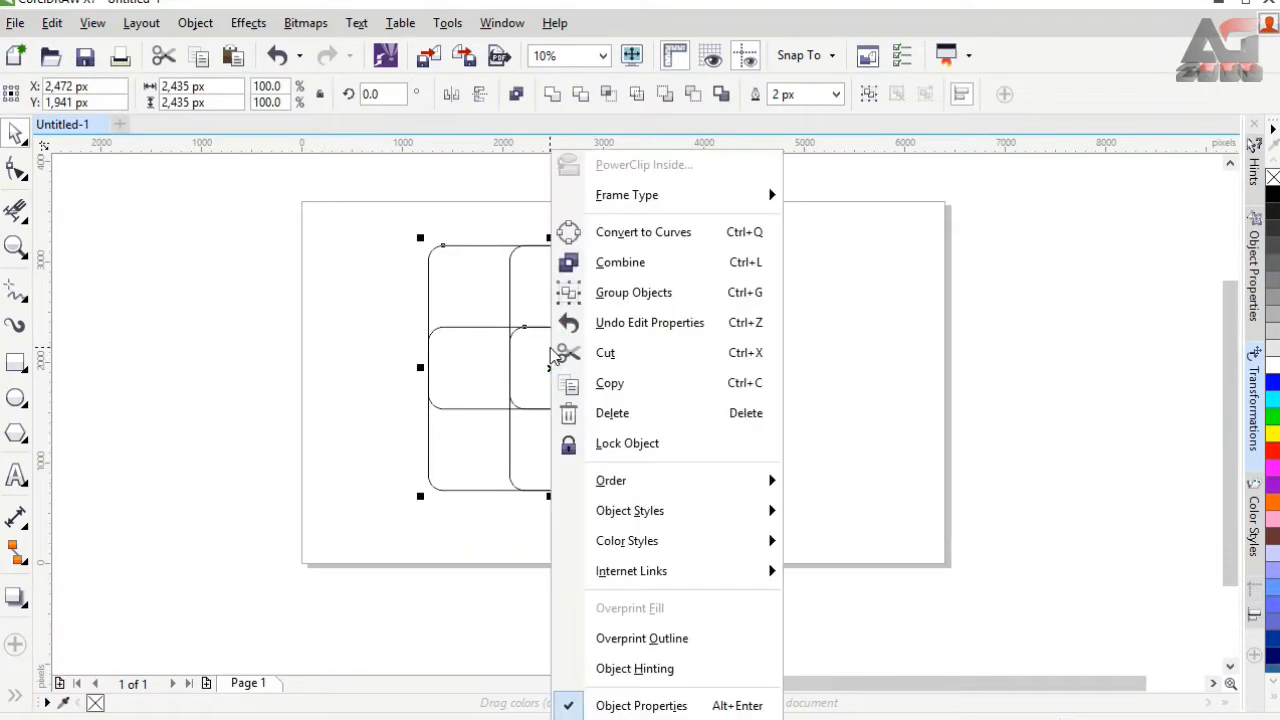
click(605, 293)
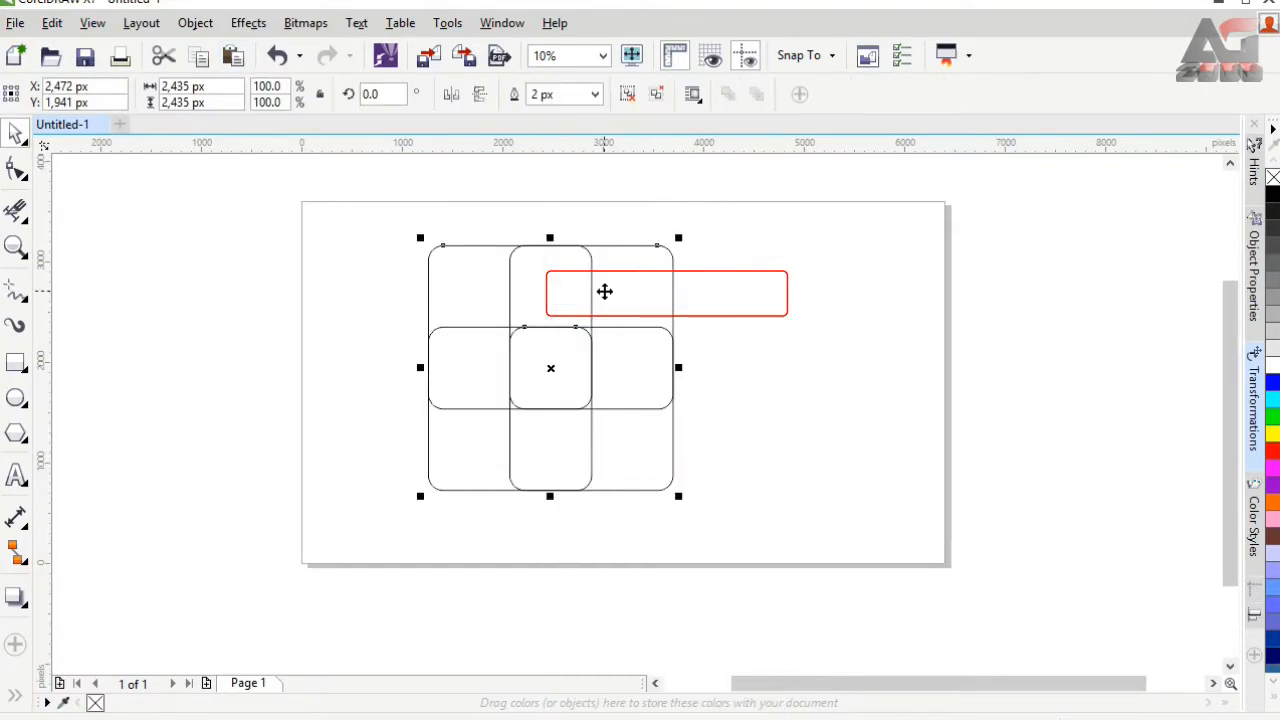
click(391, 88)
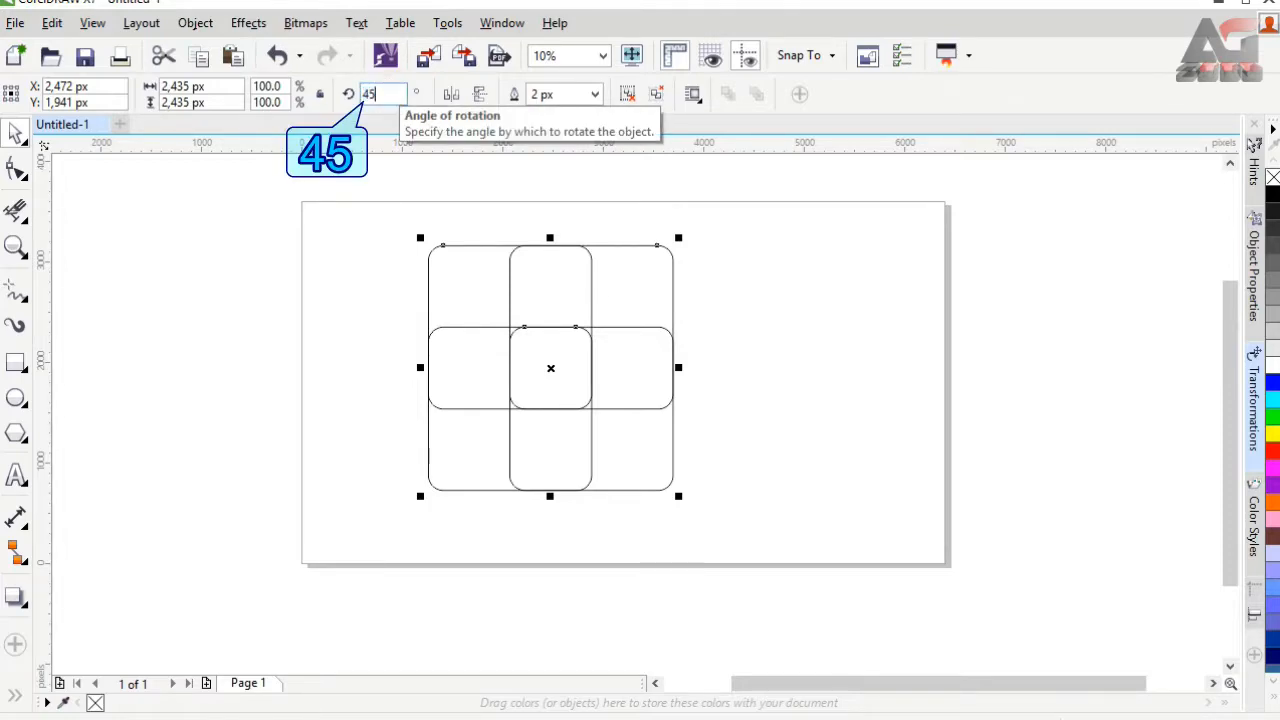
key(Return)
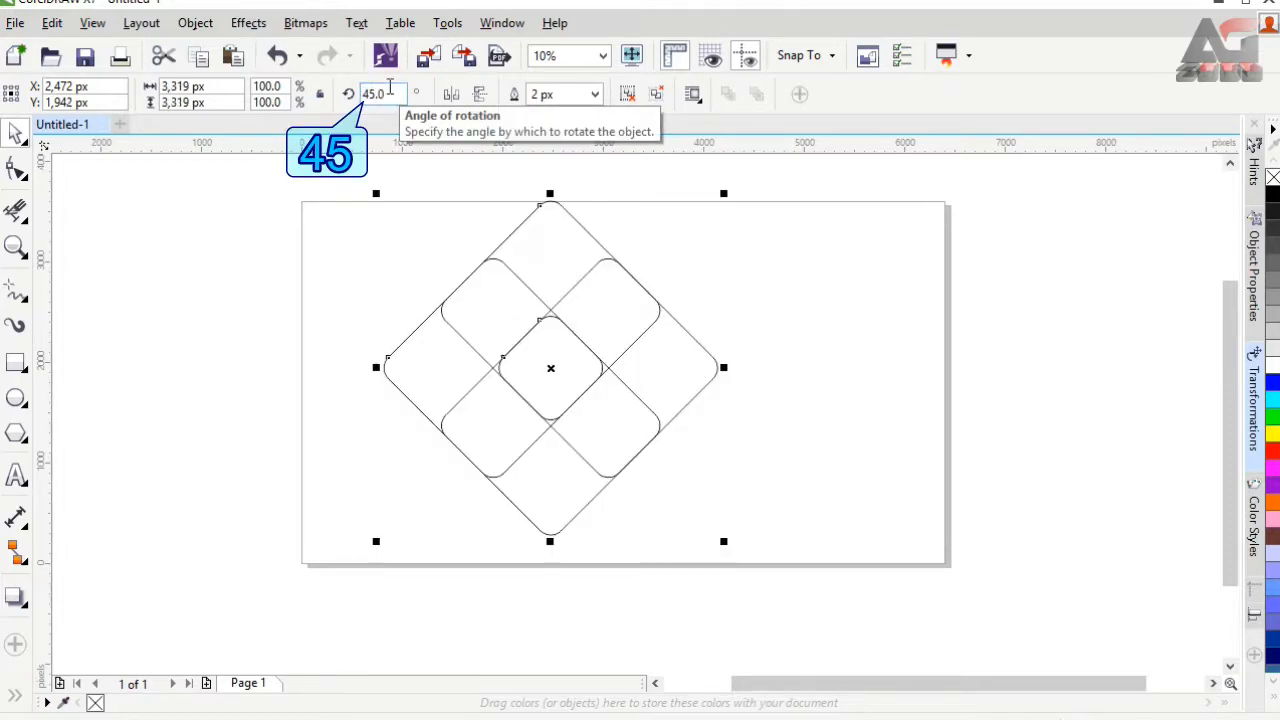
- Scale the rotated group down to about 1,823 px wide and place it in the right part of the page
drag(389, 204, 466, 283)
drag(608, 367, 683, 328)
click(524, 284)
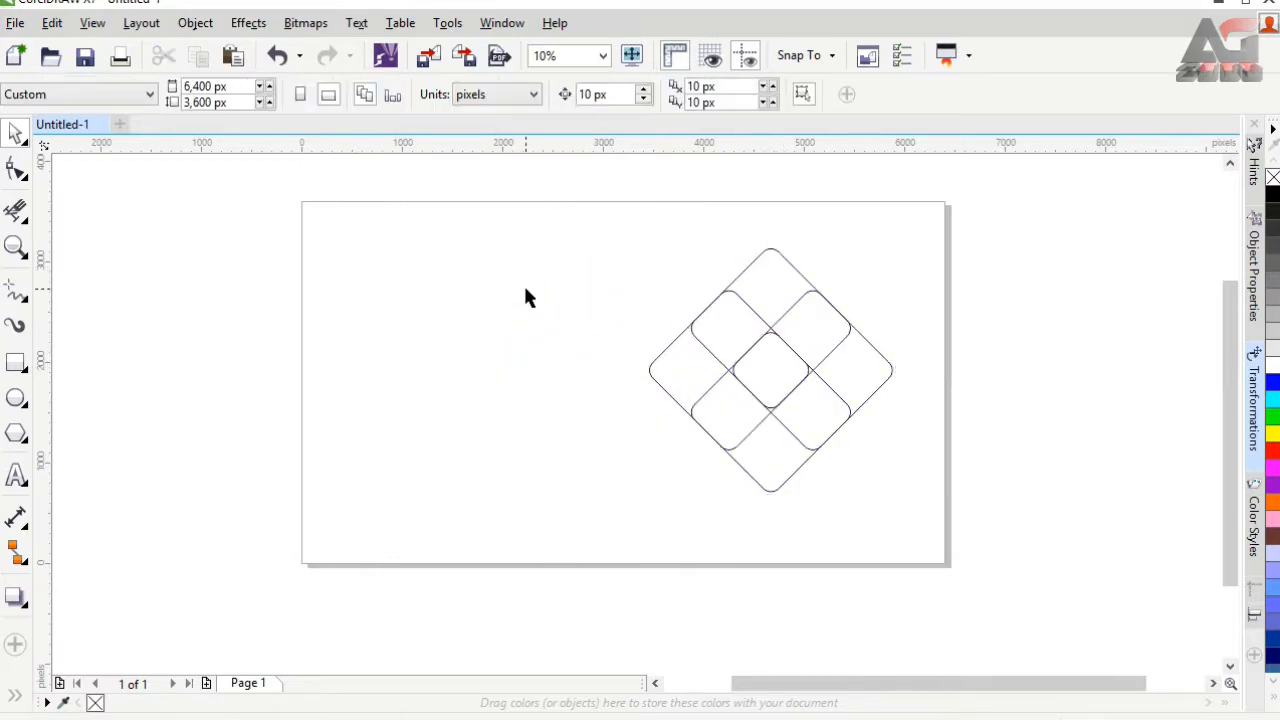
scroll(524, 284, up, 2)
click(1030, 386)
drag(1030, 386, 649, 395)
drag(446, 197, 598, 349)
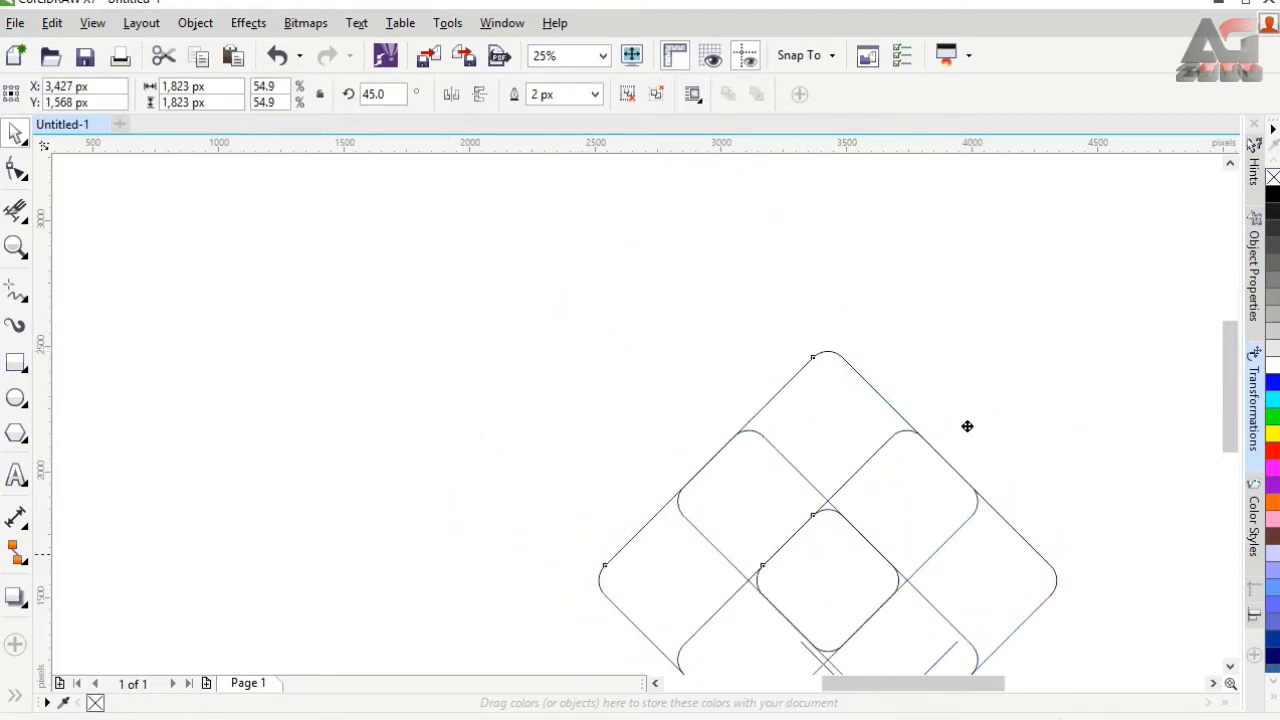
drag(966, 423, 1118, 271)
click(487, 372)
- Draw a regular hexagon beside the grouped squares and size it to about 1,638 by 1,892 px
click(14, 437)
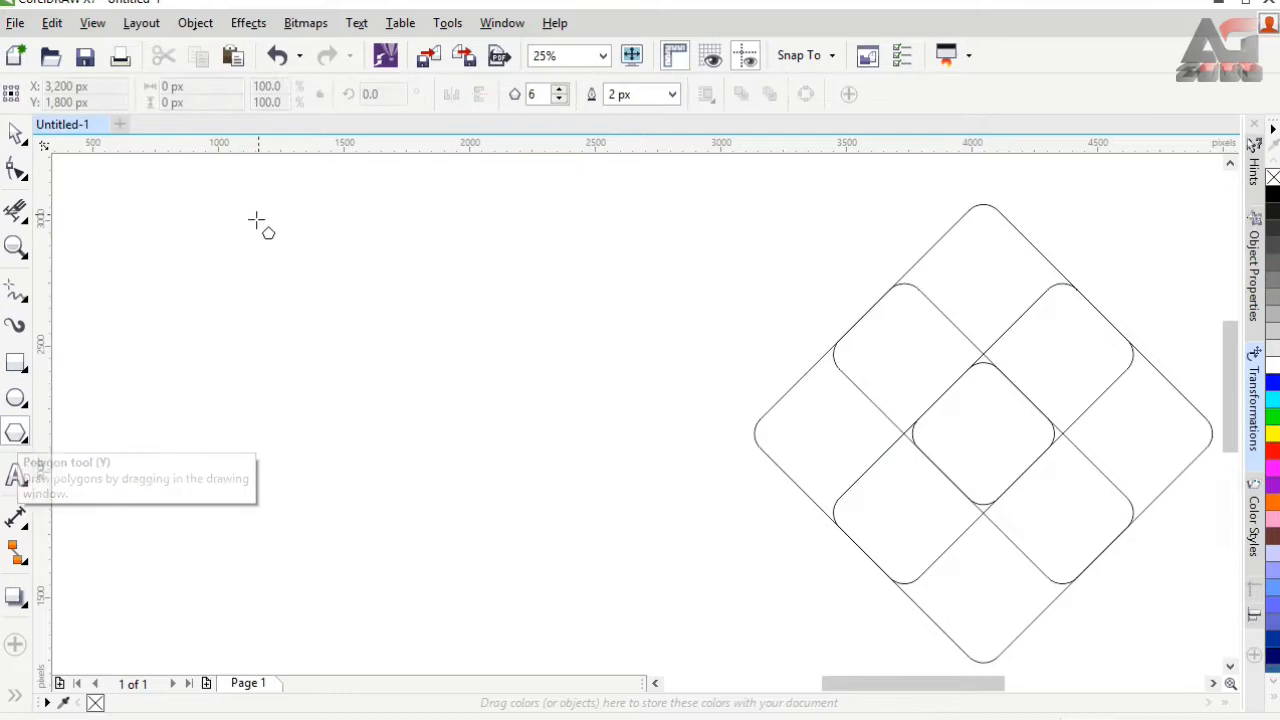
drag(257, 212, 683, 585)
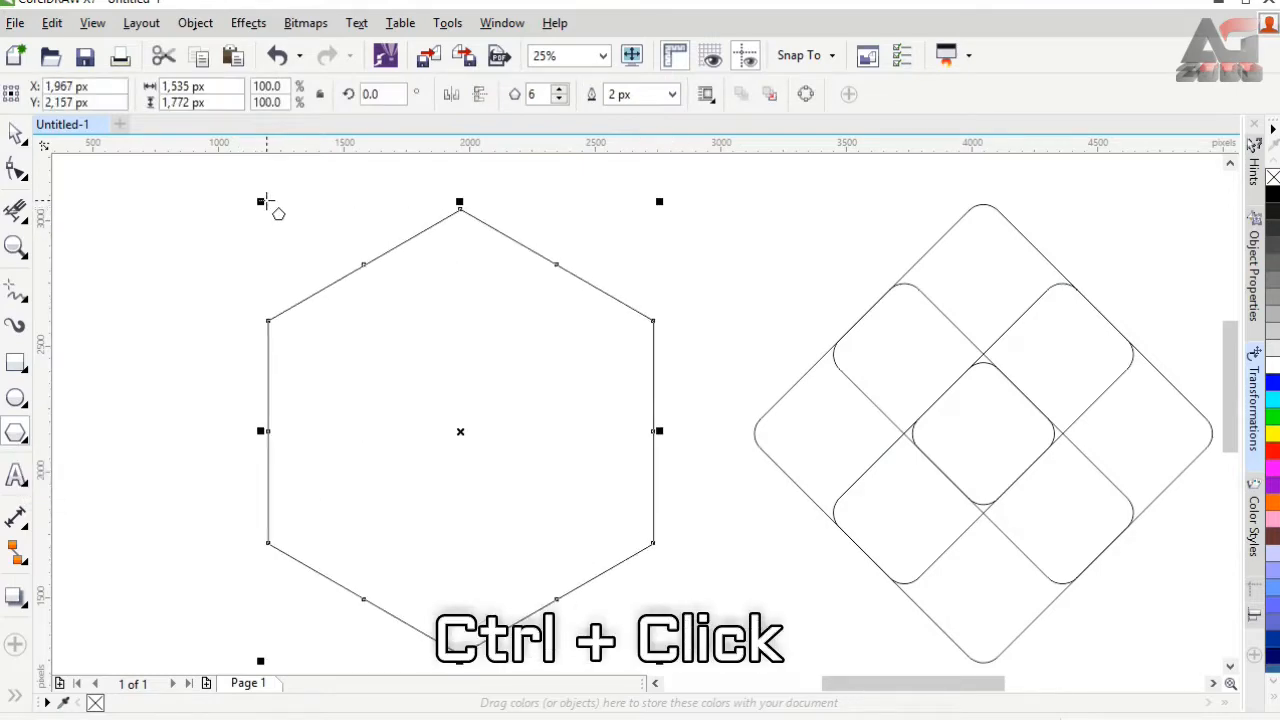
drag(262, 201, 196, 168)
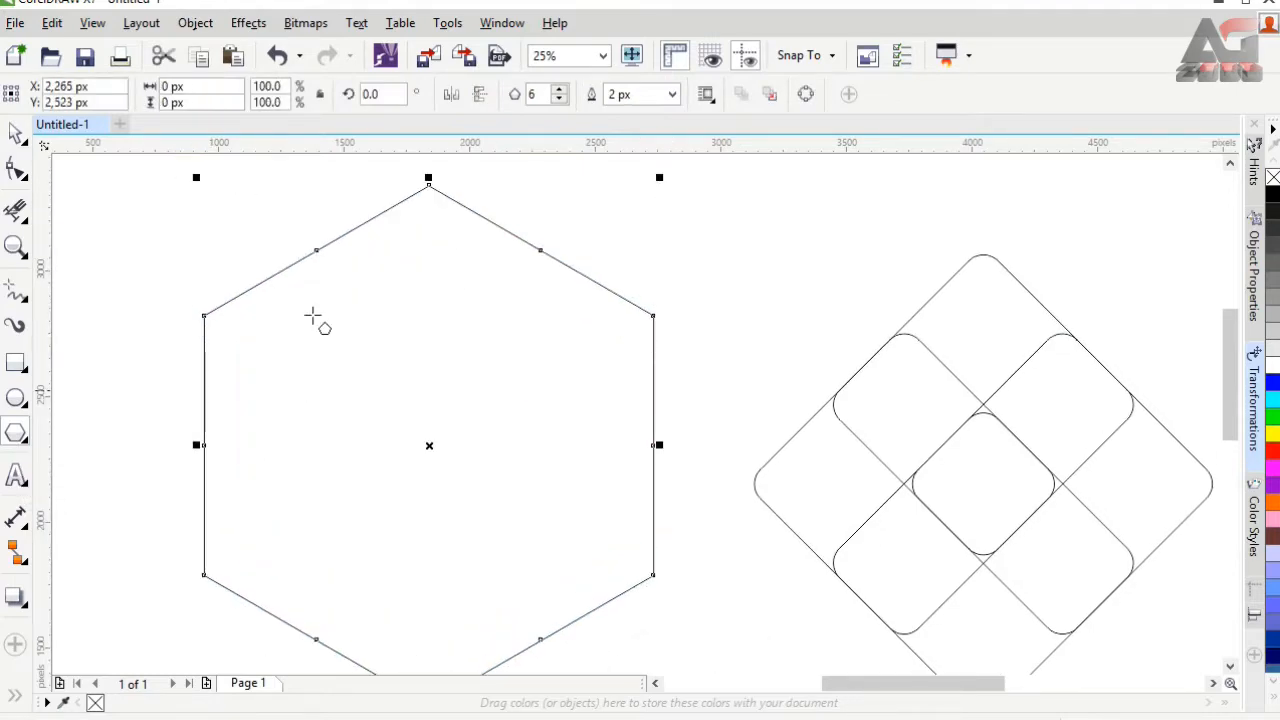
key(space)
drag(485, 346, 569, 331)
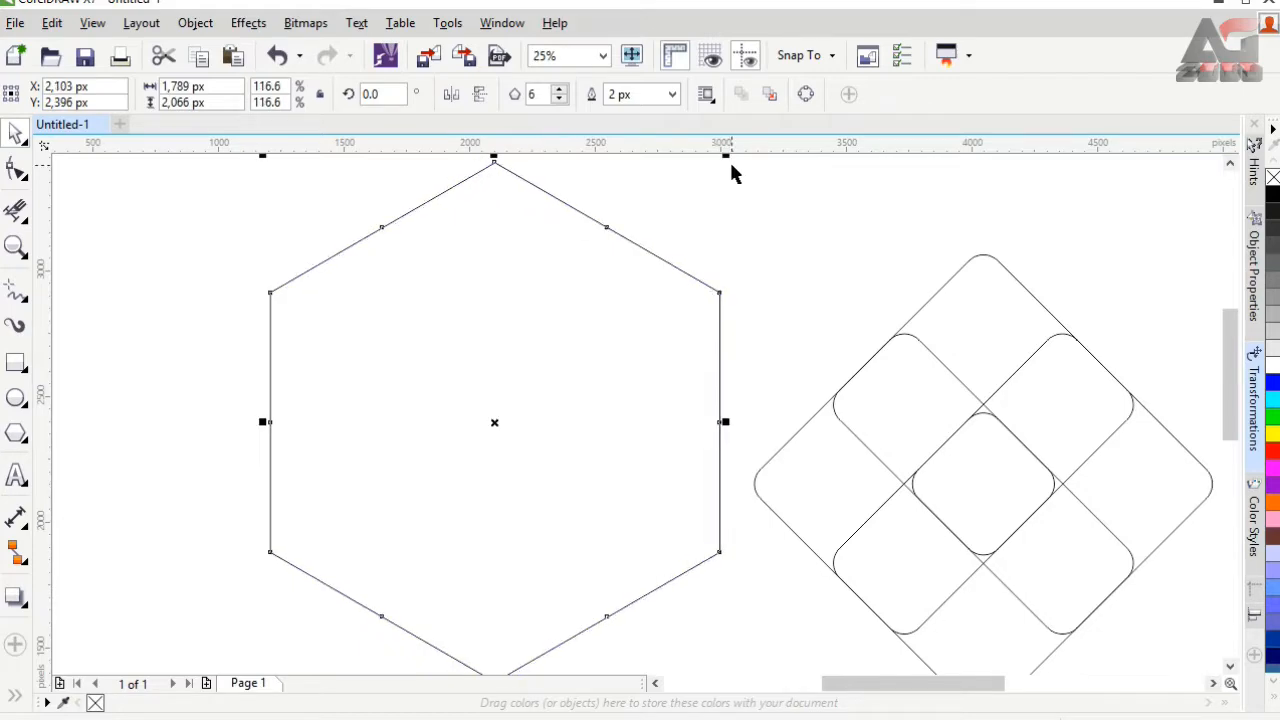
mouse_move(707, 194)
mouse_down()
mouse_move(668, 289)
mouse_move(702, 211)
mouse_up()
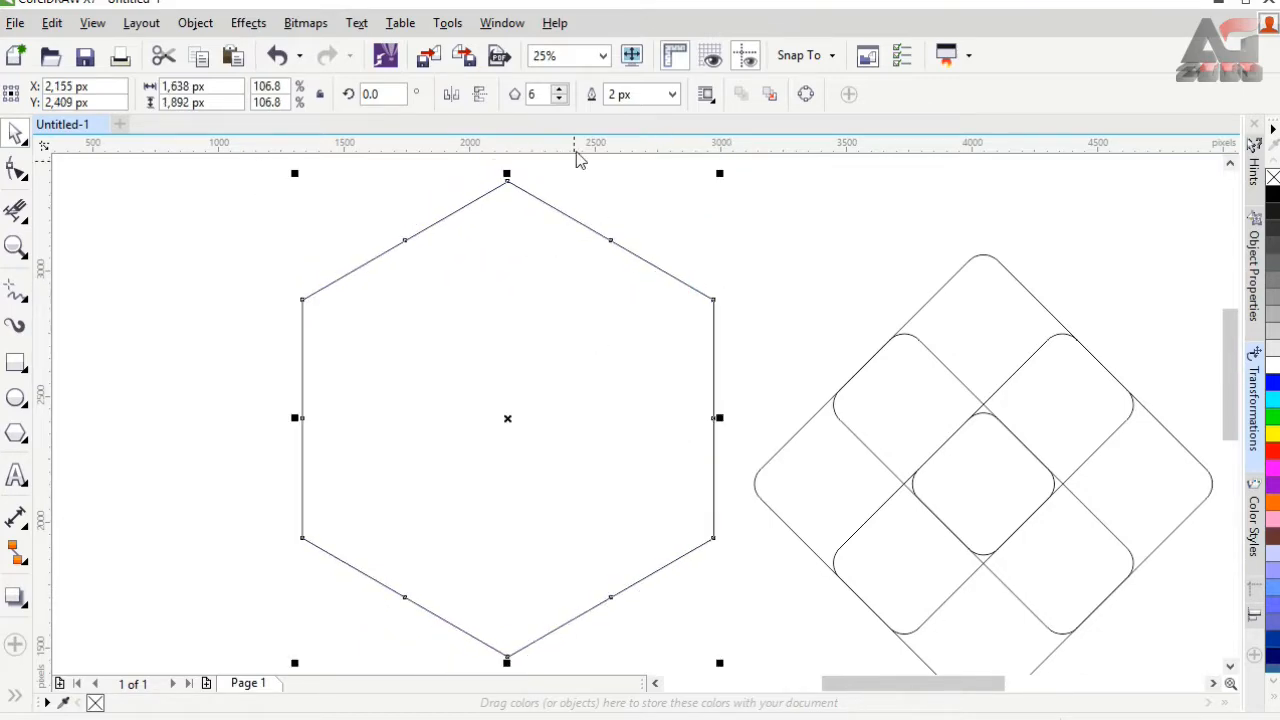
- Add a horizontal and a vertical guideline crossing at the hexagon's center
drag(555, 389, 551, 419)
click(533, 295)
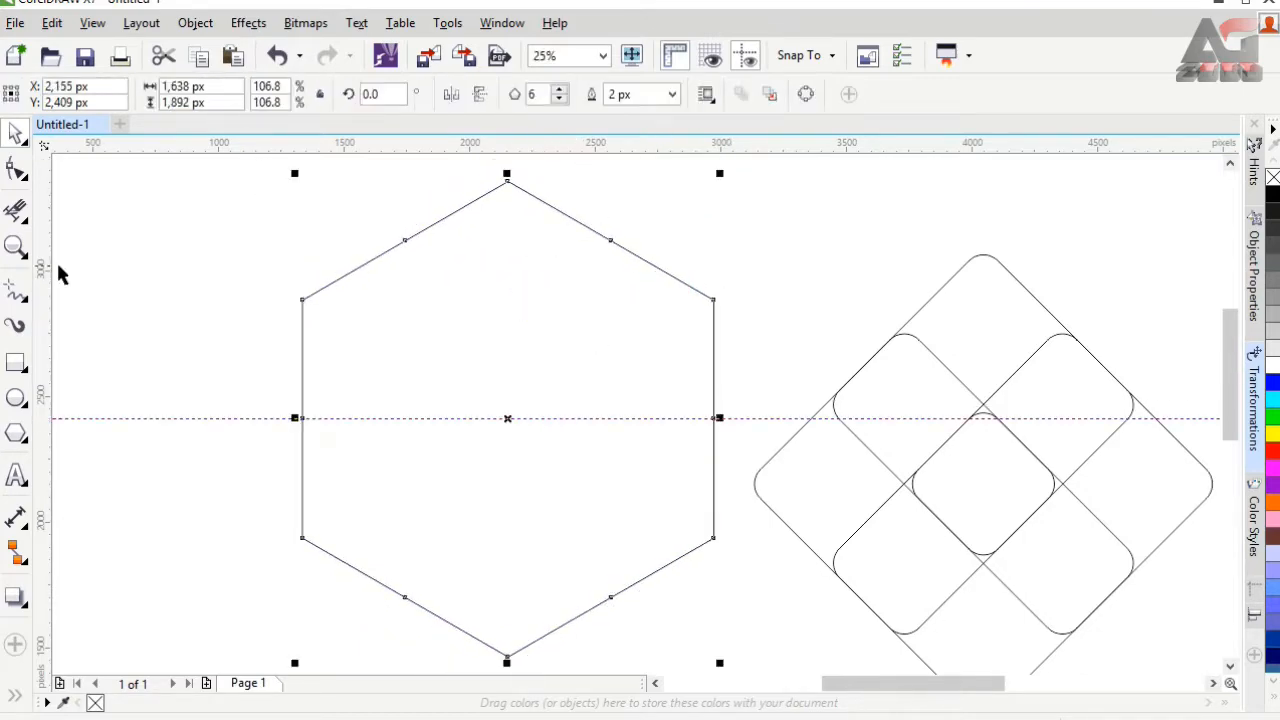
drag(204, 288, 507, 322)
- Move the grouped squares over the hexagon and change the stacking order
click(980, 346)
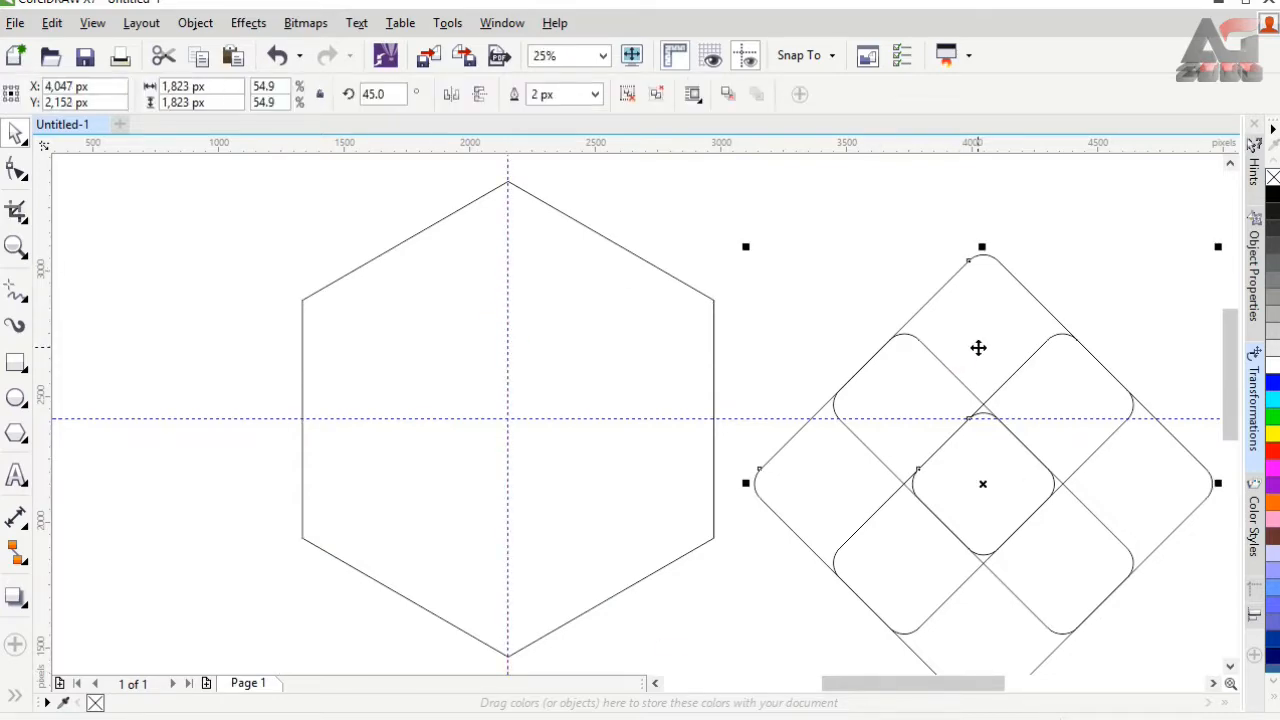
drag(980, 346, 540, 290)
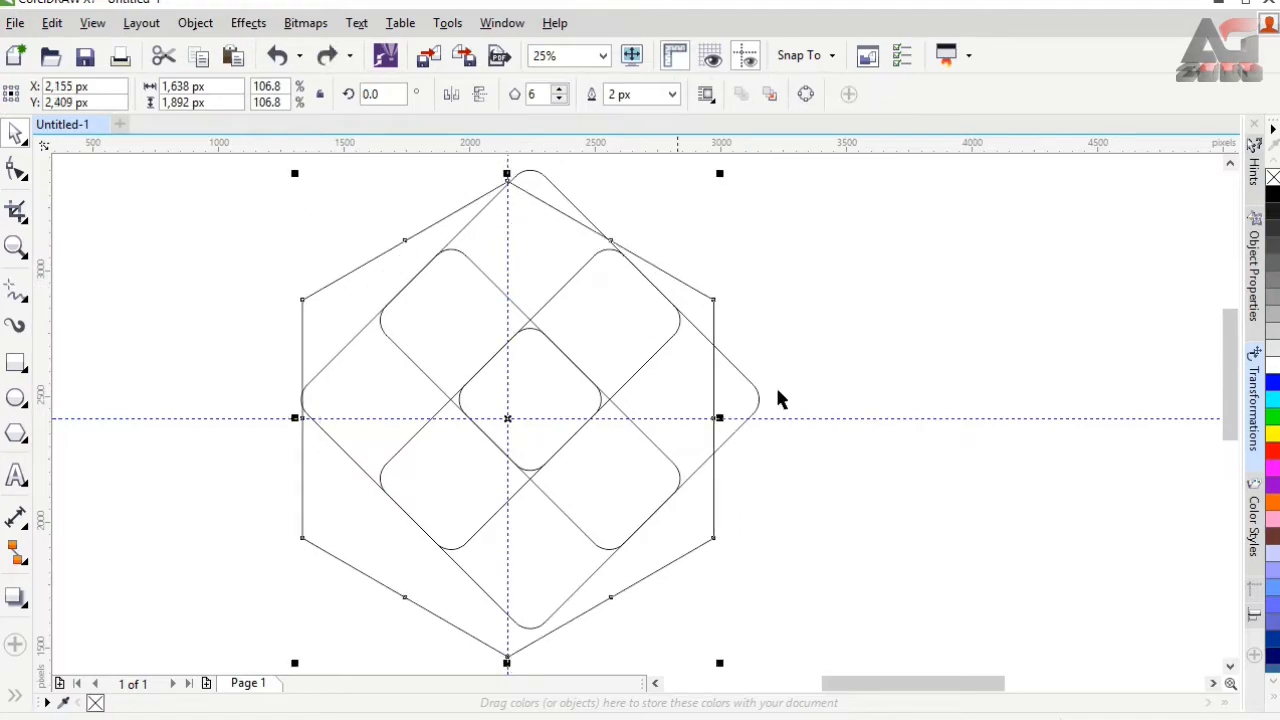
right_click(754, 400)
mouse_move(830, 480)
click(1064, 489)
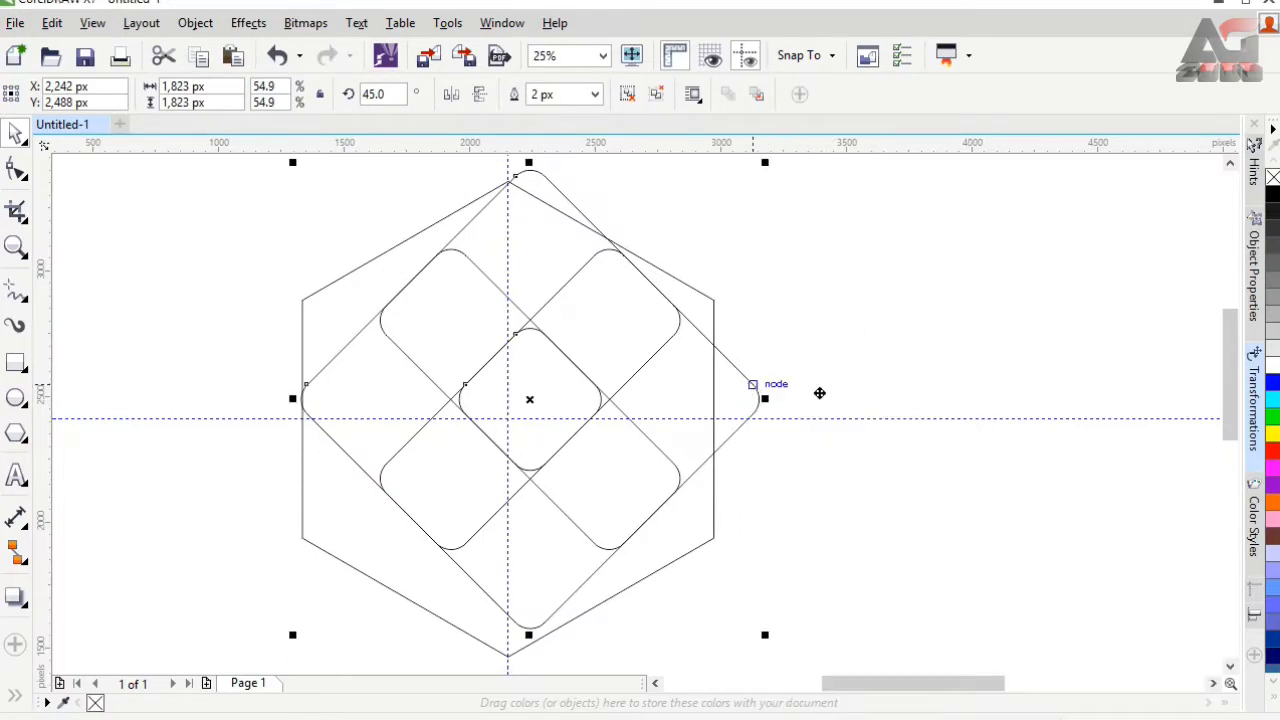
- Scale the grouped squares down to about 1,386 px wide and center them on the crossing guidelines
drag(753, 384, 877, 393)
drag(891, 172, 808, 283)
drag(757, 446, 675, 388)
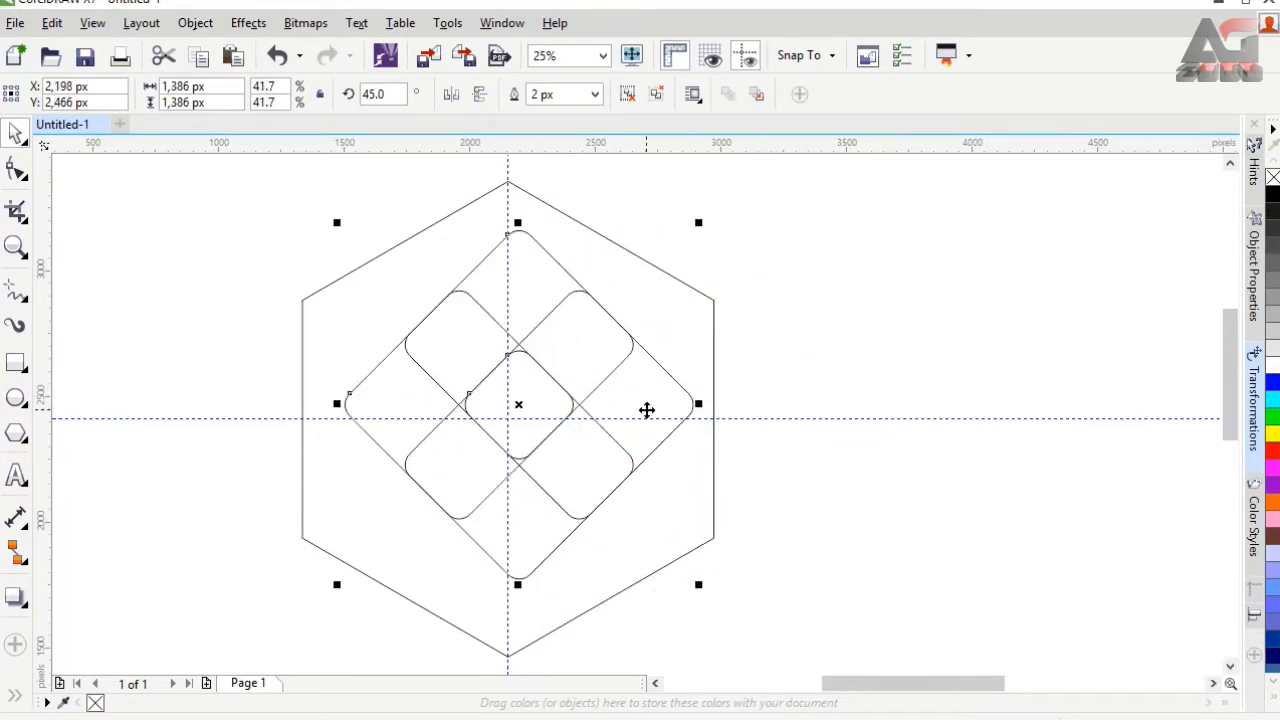
drag(634, 342, 620, 365)
scroll(490, 434, up, 2)
drag(550, 403, 557, 367)
- Enlarge the grouped squares from their center to about 1,868 px wide, reaching the hexagon's top and bottom corners
click(603, 55)
click(593, 76)
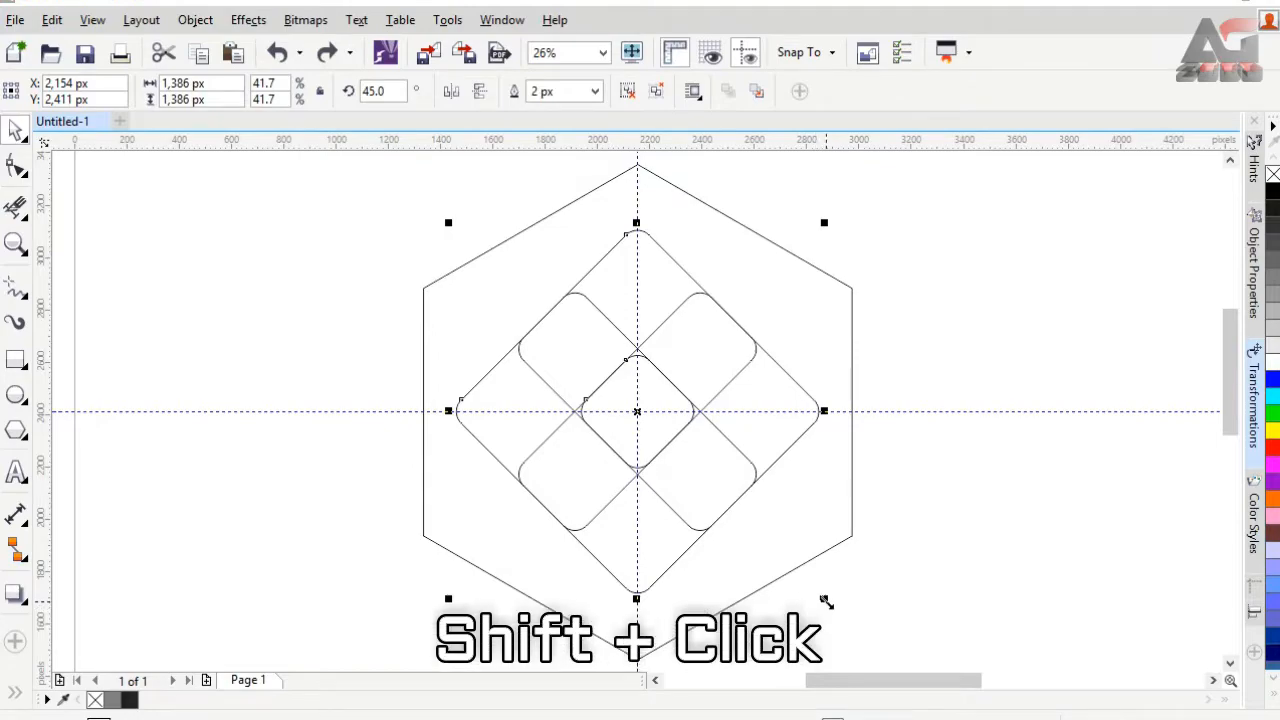
drag(824, 601, 919, 575)
- Examine how the grouped squares' rounded tips fit the hexagon's bottom and top corners
scroll(651, 560, up, 5)
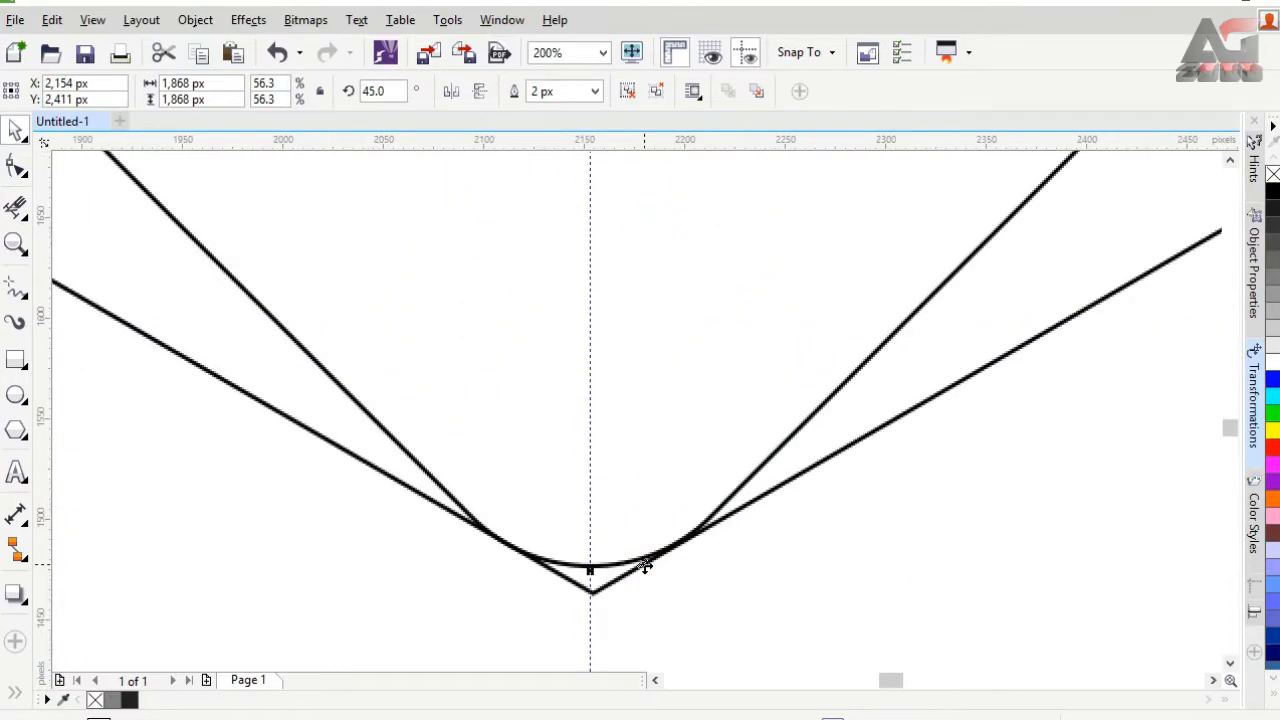
scroll(645, 567, down, 2)
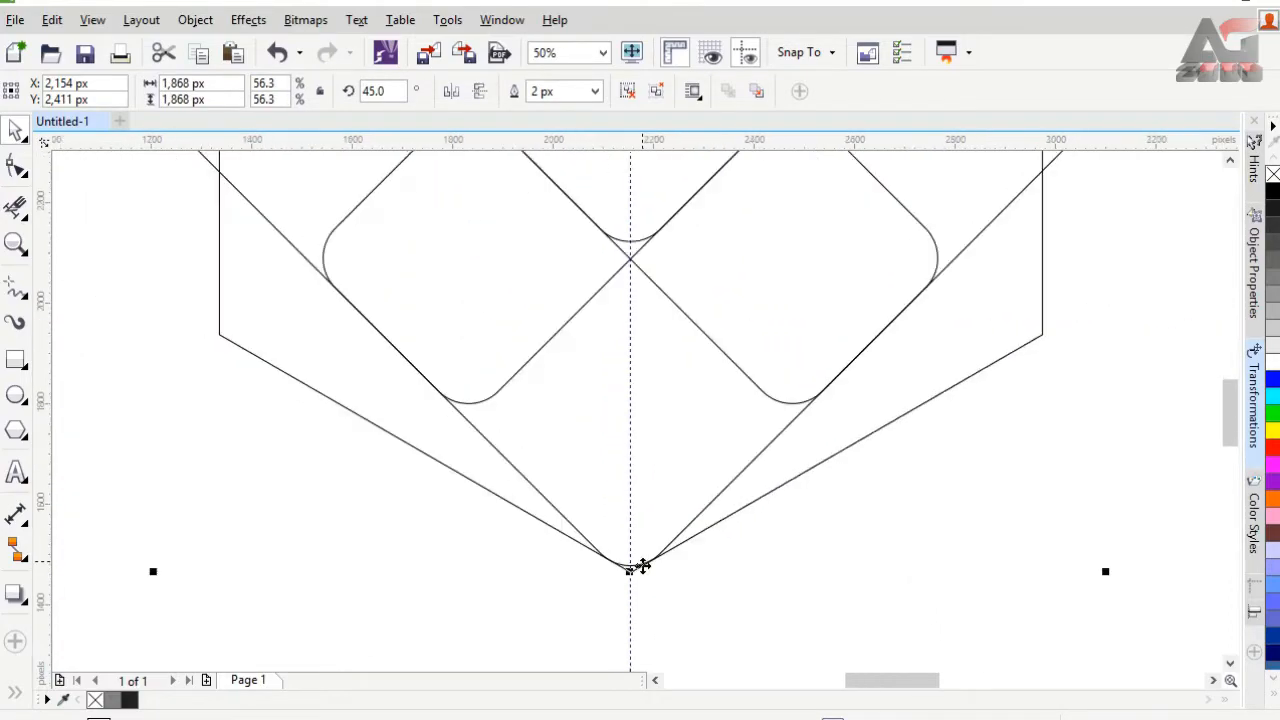
click(603, 52)
click(560, 75)
scroll(640, 190, up, 6)
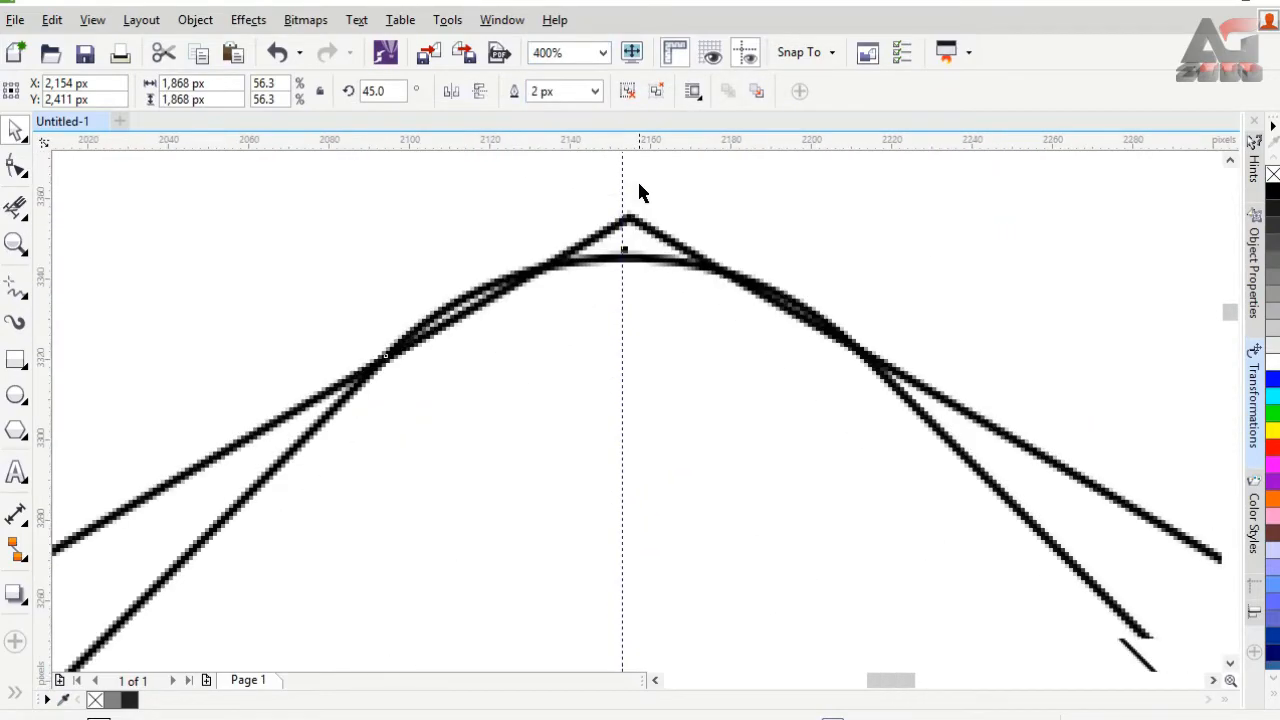
scroll(641, 192, down, 2)
click(603, 52)
click(557, 75)
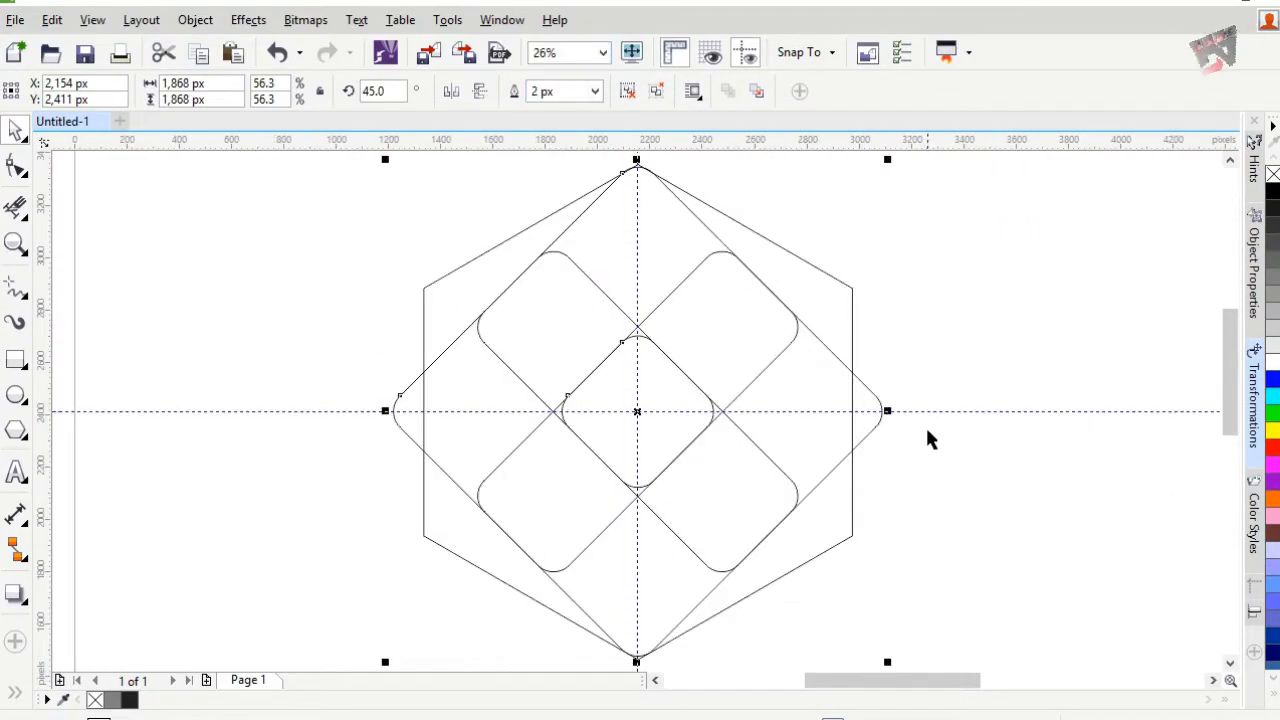
- Nudge the grouped squares to X 2,155 px, Y 2,410 px so their rounded tips sit centered in the hexagon's top and bottom corners
click(916, 572)
click(645, 653)
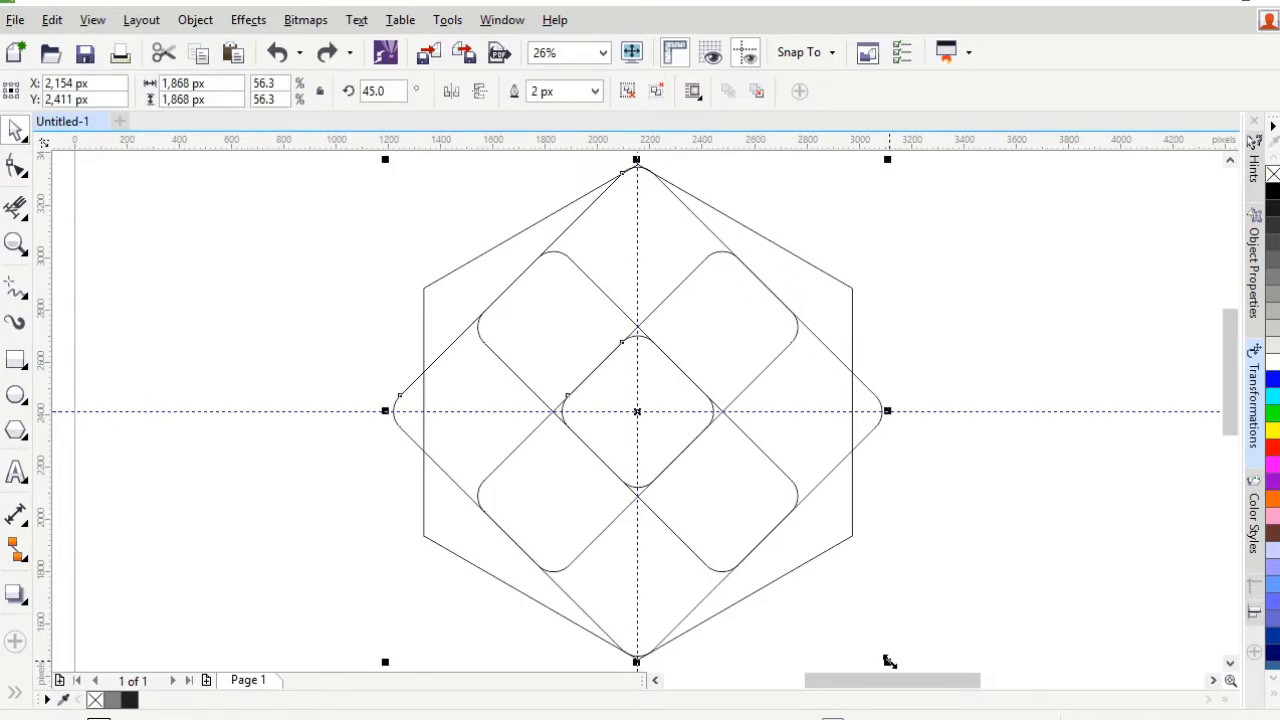
drag(889, 661, 893, 602)
scroll(648, 592, up, 5)
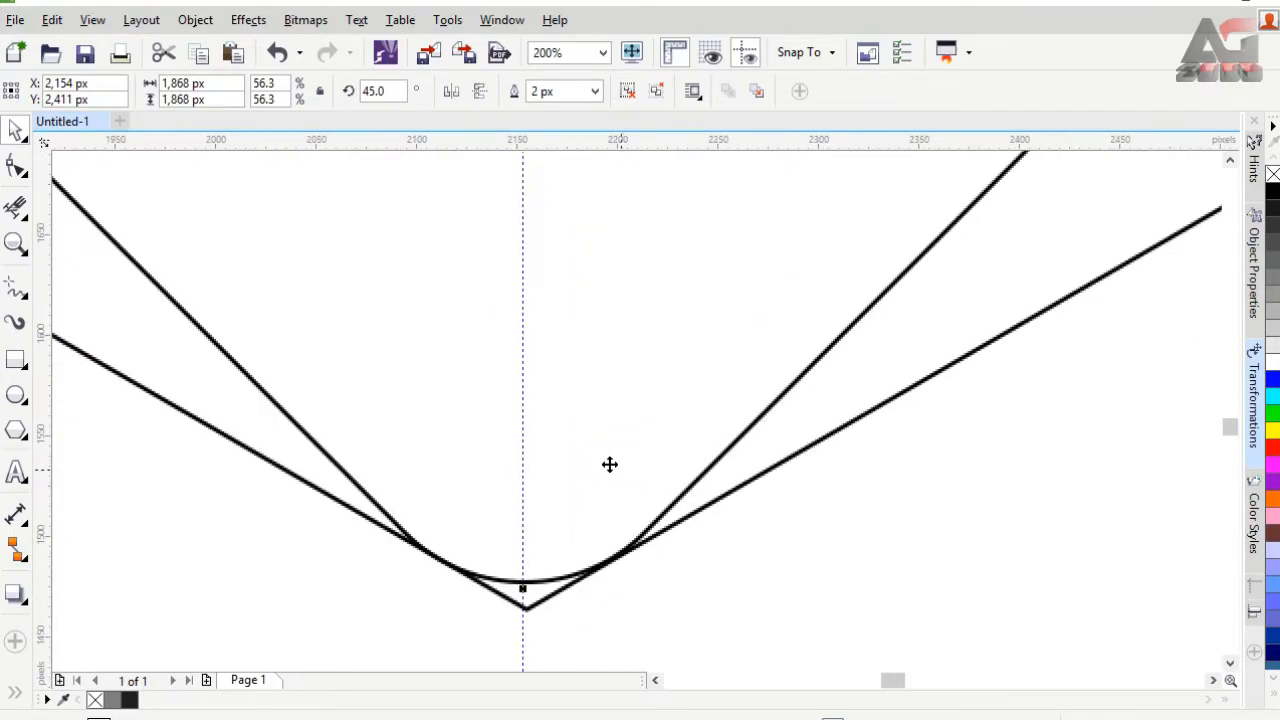
drag(591, 457, 591, 447)
key(Down)
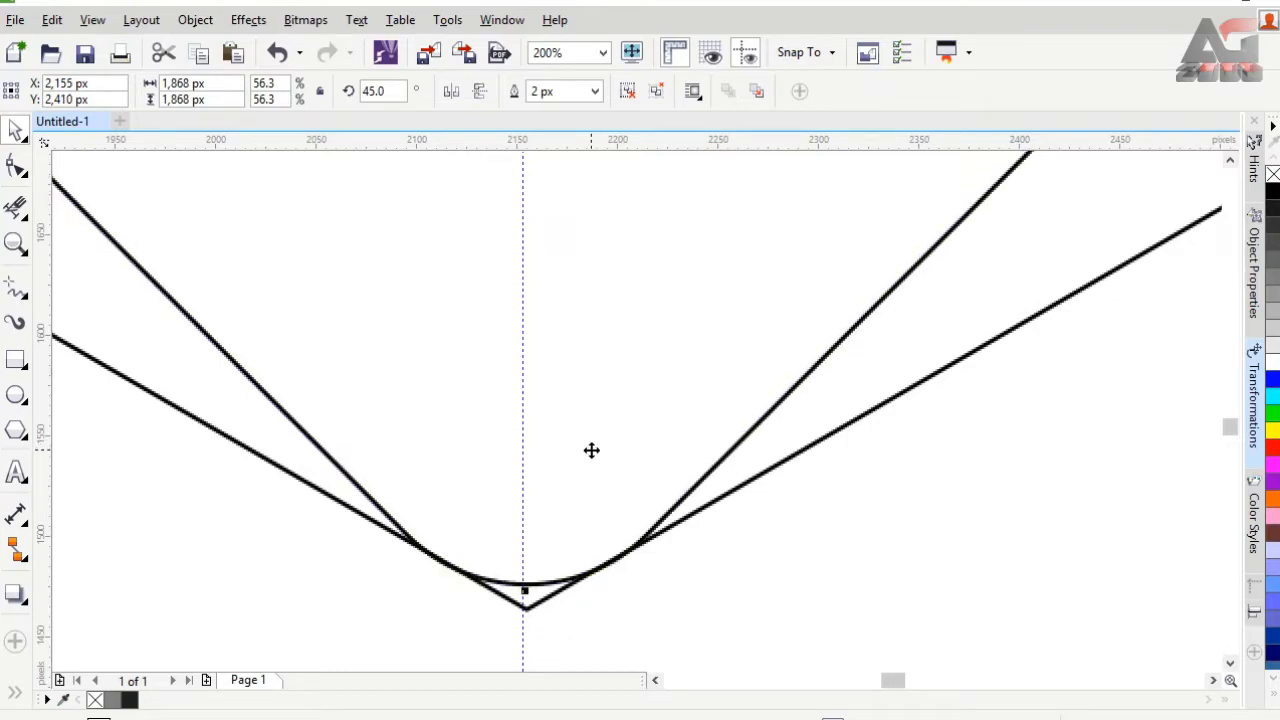
click(604, 55)
click(601, 76)
scroll(631, 167, up, 3)
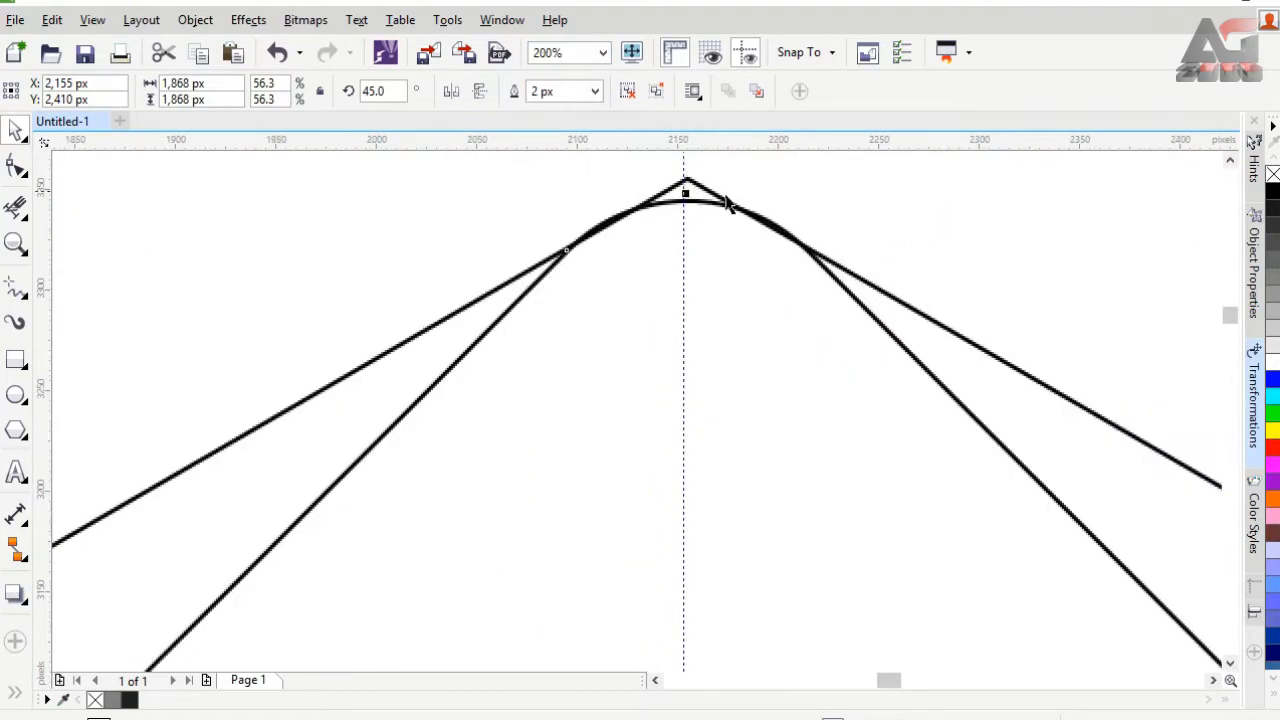
- Fill the small gap between the squares' rounded tip and the hexagon's bottom corner with the Smart Fill tool
click(603, 53)
click(600, 74)
scroll(643, 653, up, 3)
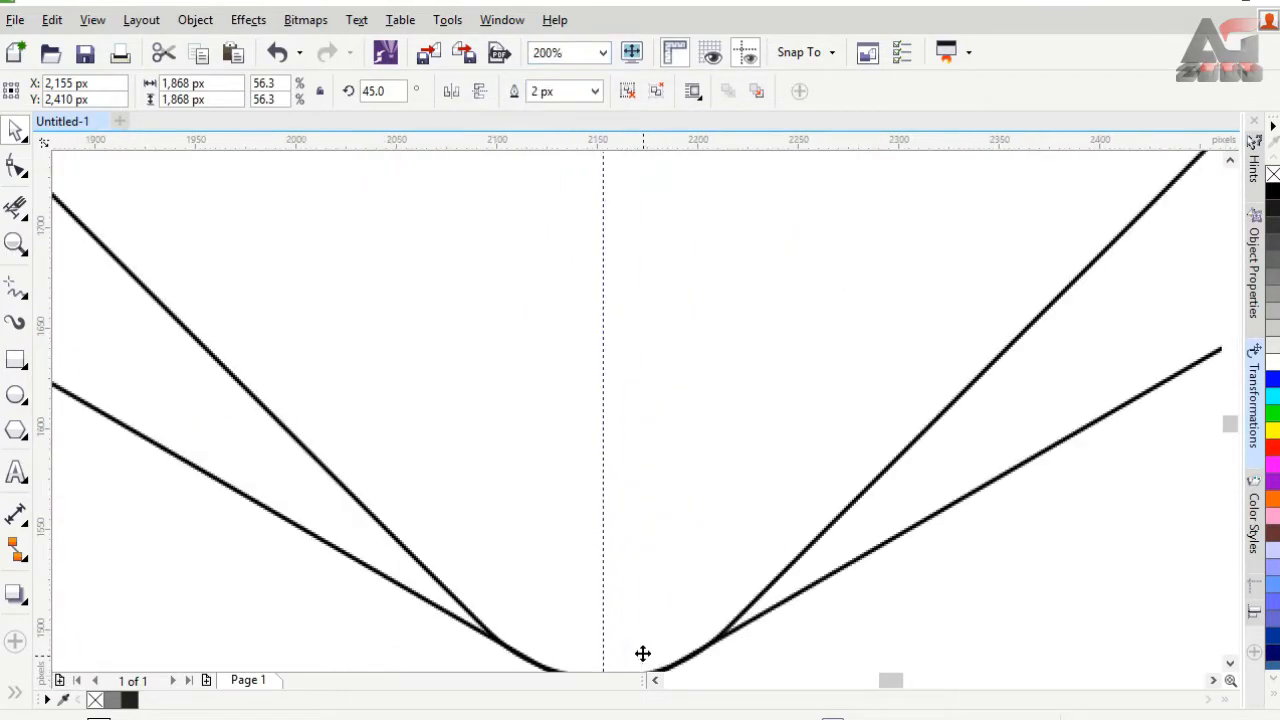
drag(1229, 424, 1229, 435)
click(16, 694)
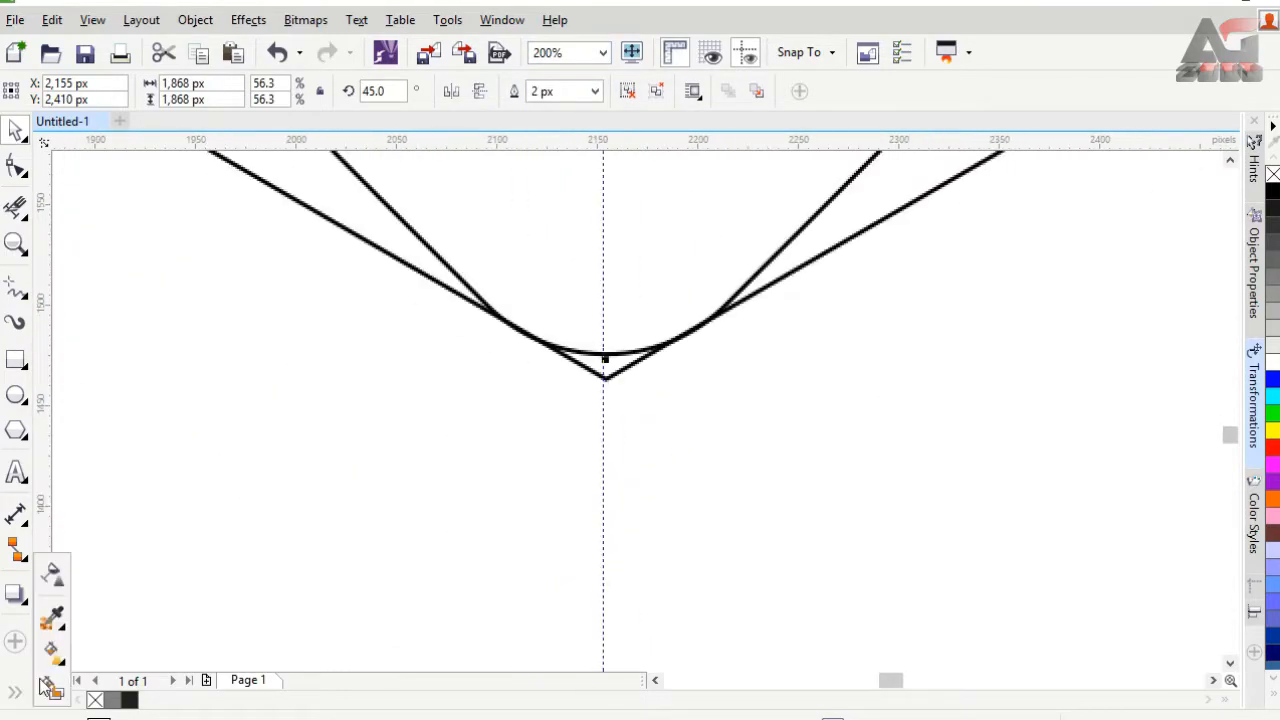
click(50, 686)
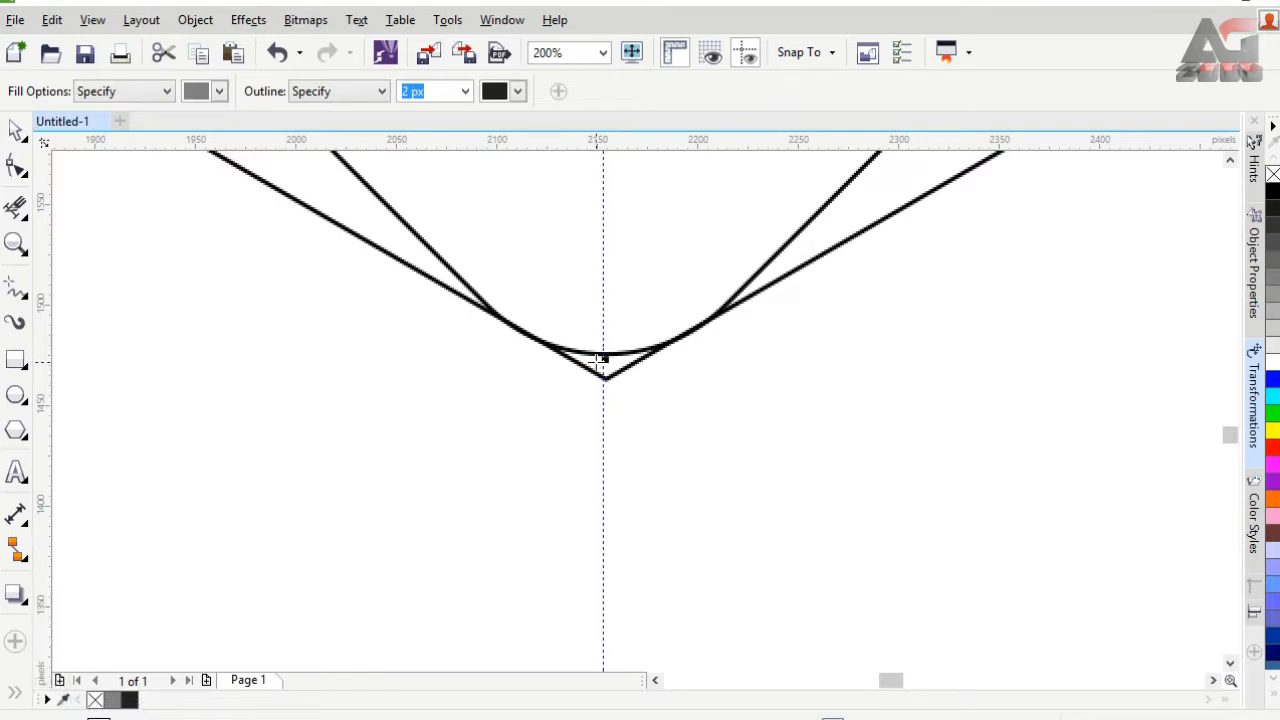
click(597, 362)
click(16, 130)
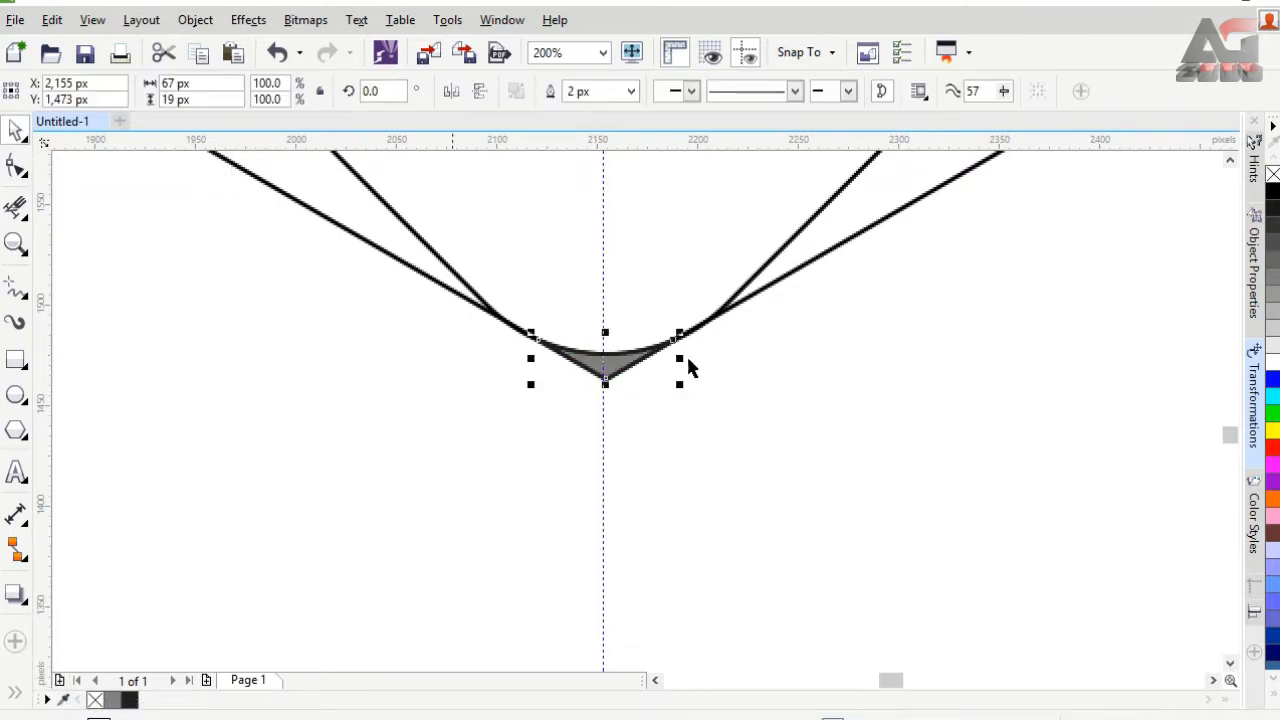
- Move the rotation center of the filled bottom corner piece to the crossing of the guidelines
click(608, 362)
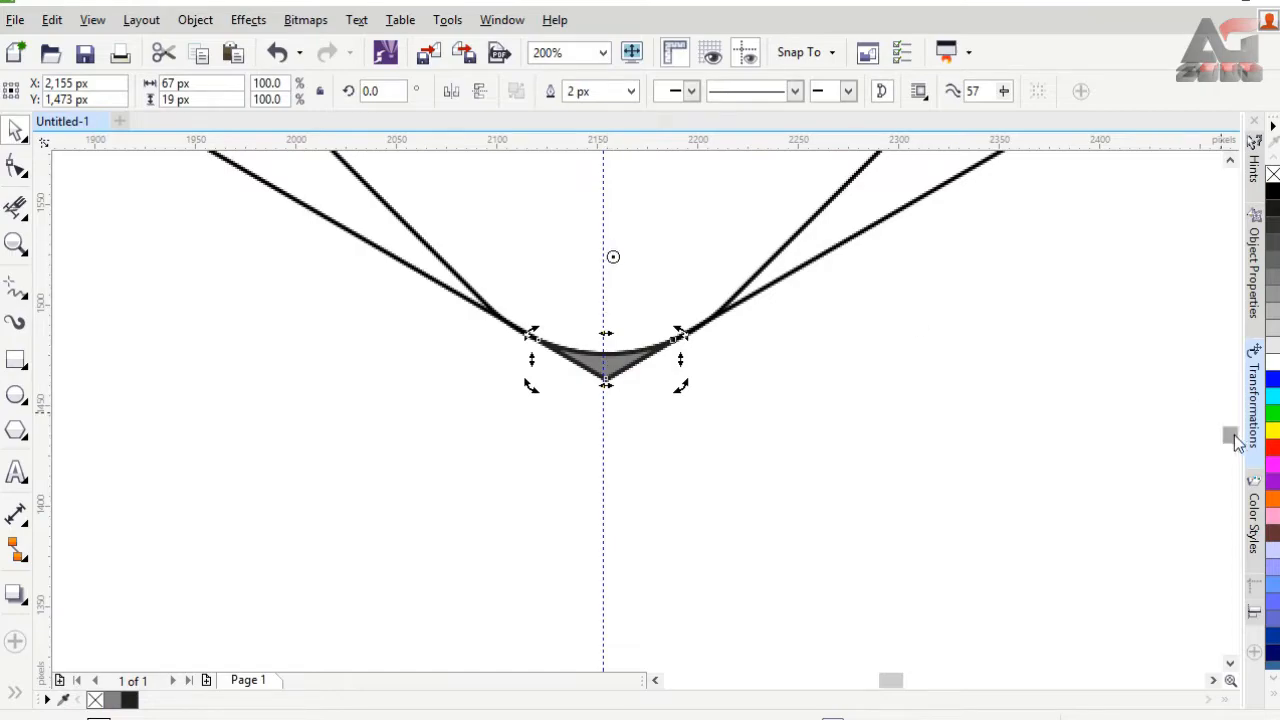
scroll(683, 277, down, 1)
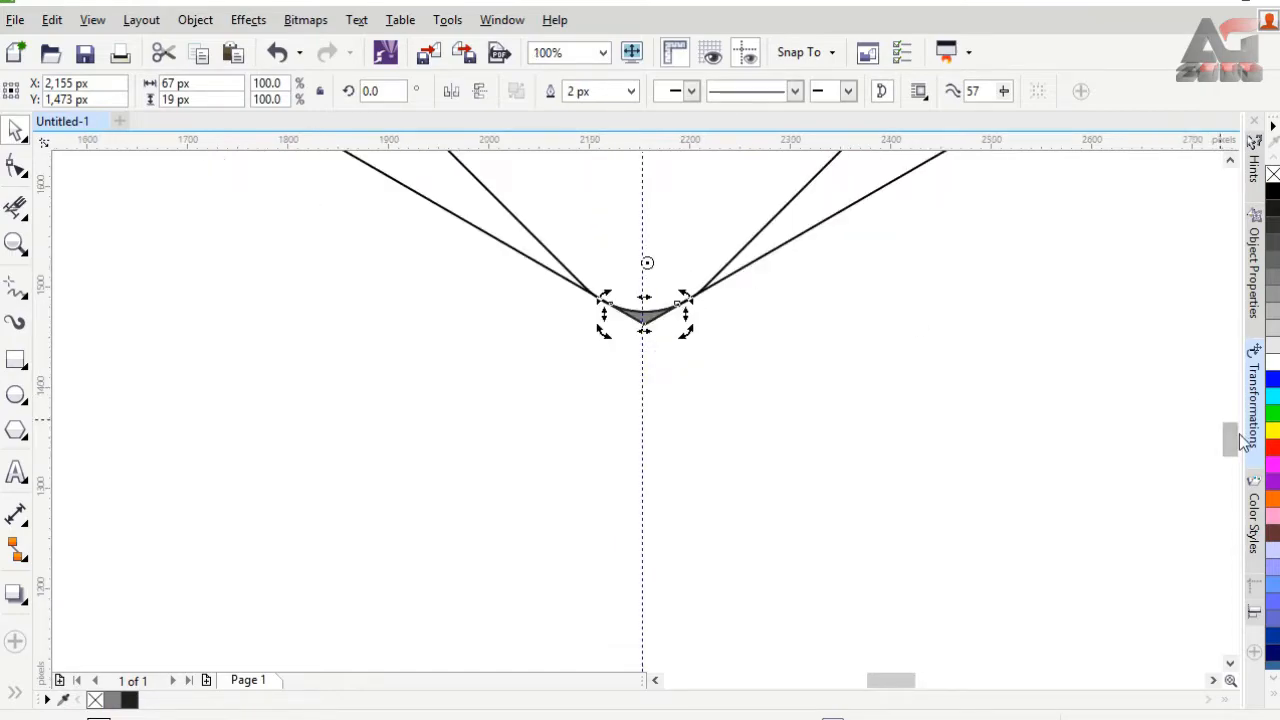
drag(1232, 443, 1232, 418)
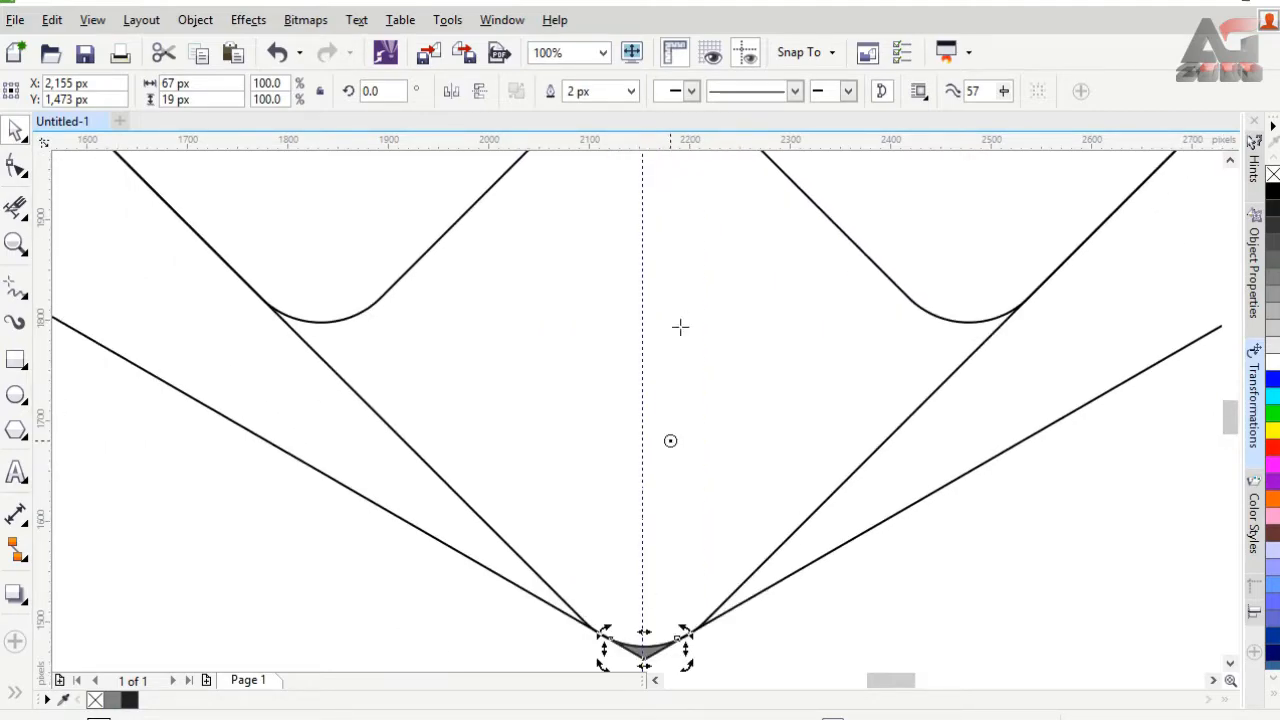
scroll(701, 183, down, 1)
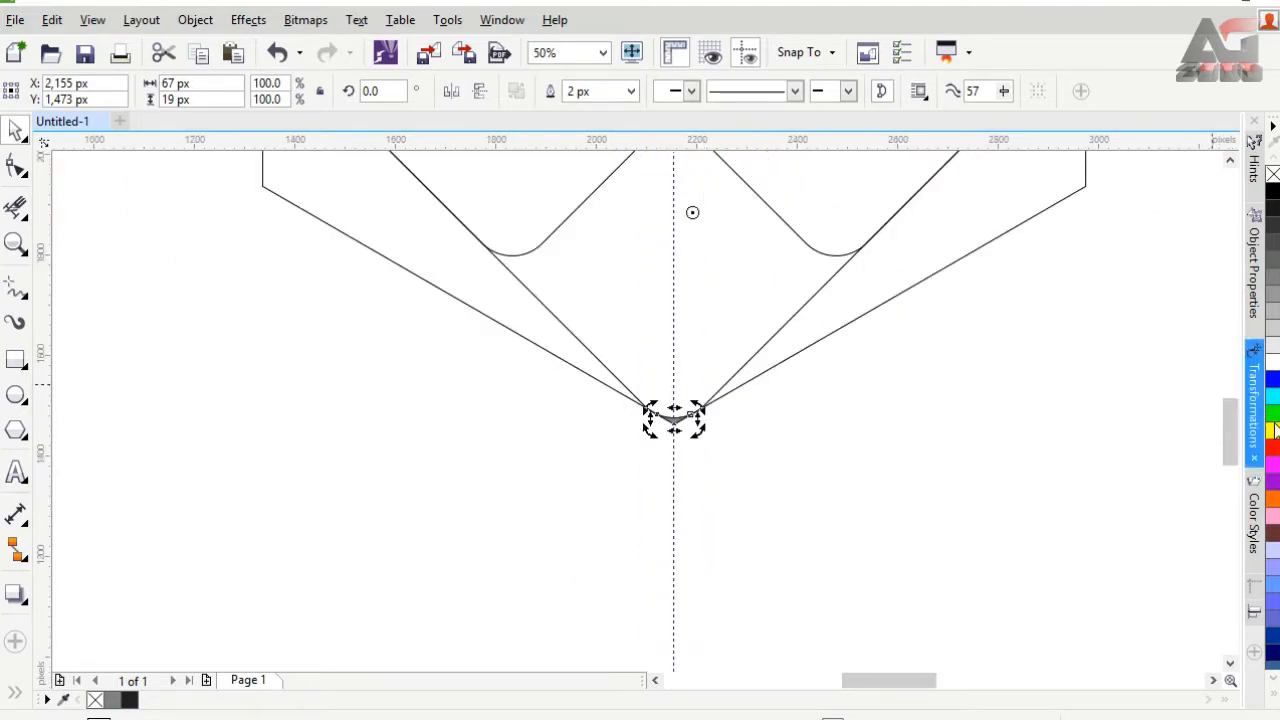
drag(1230, 432, 1227, 382)
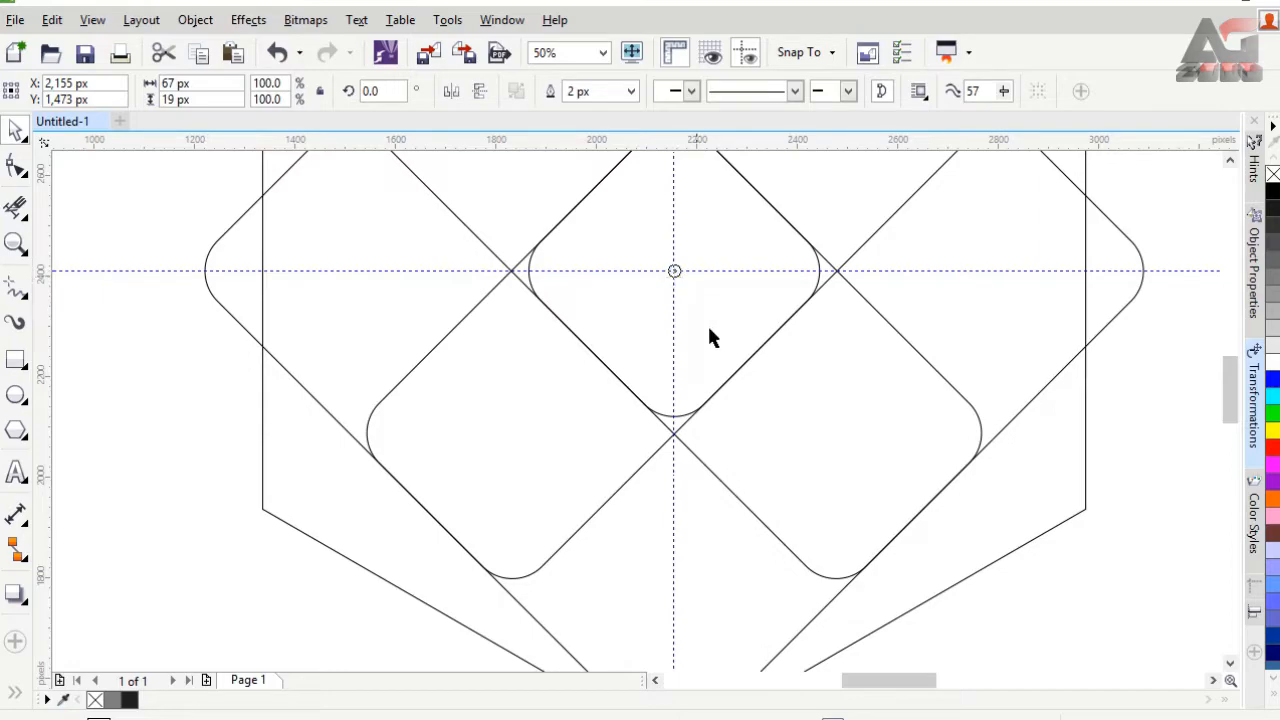
click(604, 54)
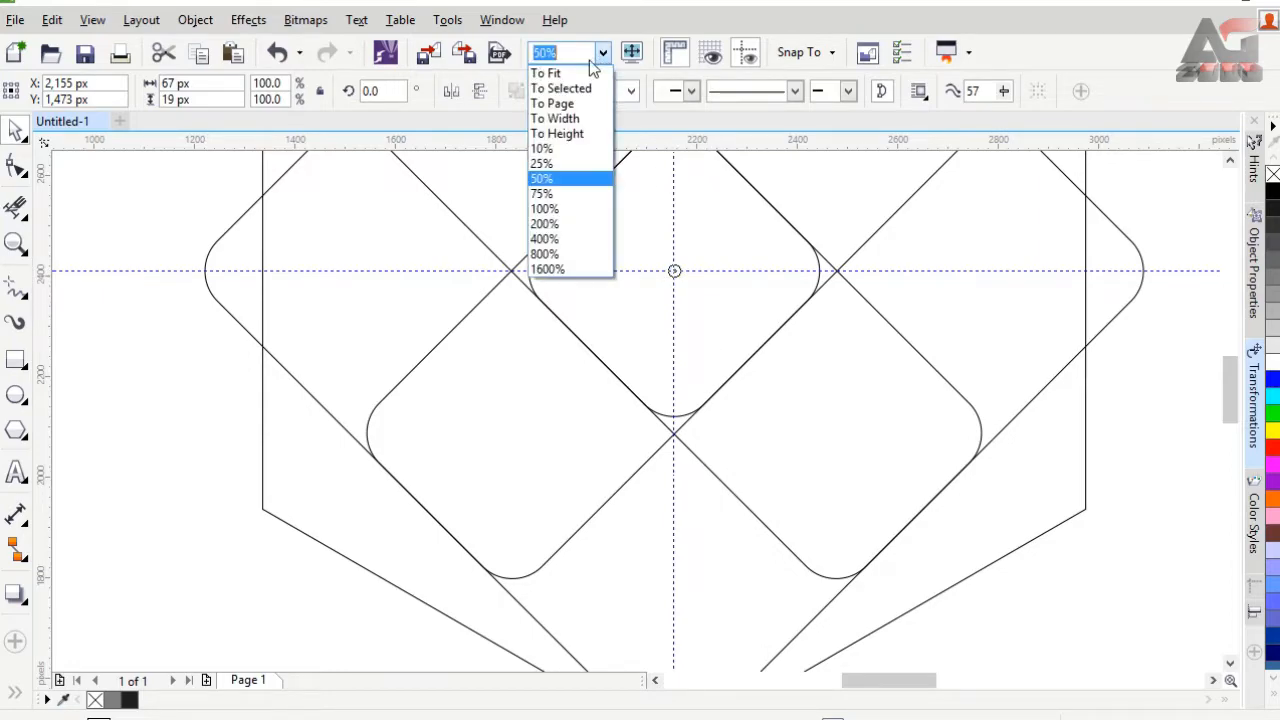
click(583, 72)
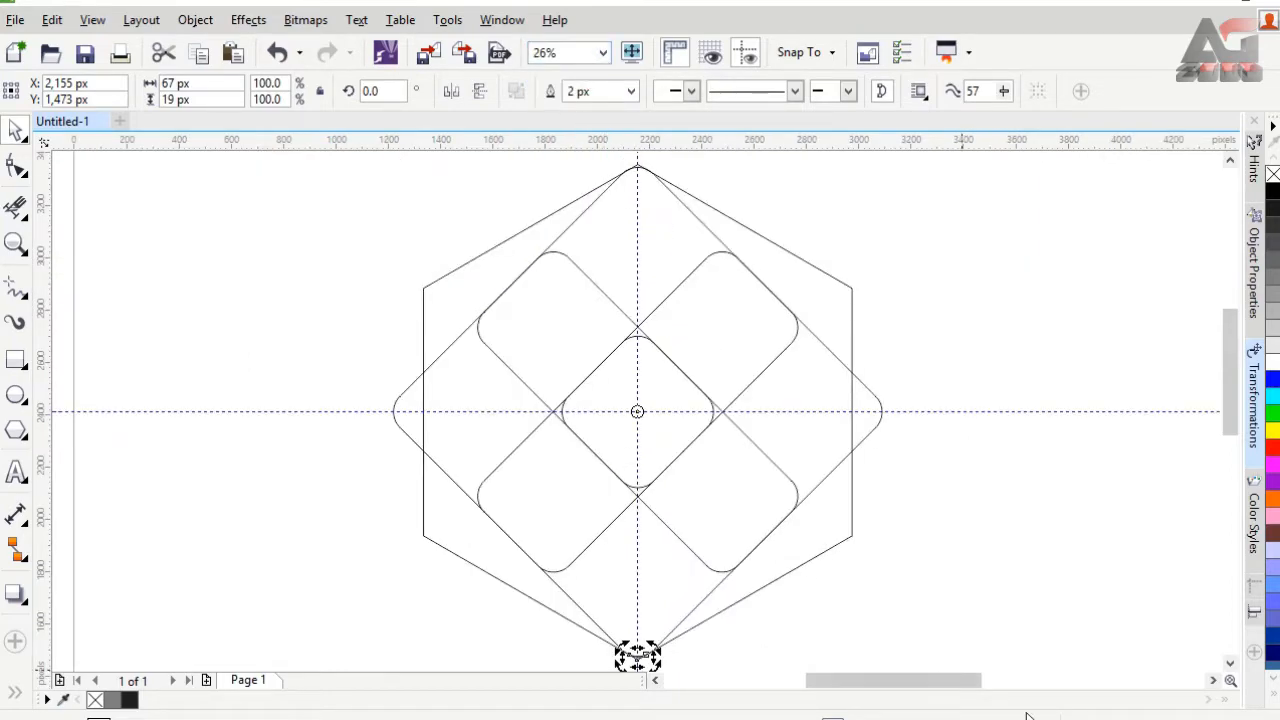
- Prepare a Rotate transformation for the filled corner piece with a 60-degree angle and 1 copy
click(499, 19)
mouse_move(571, 343)
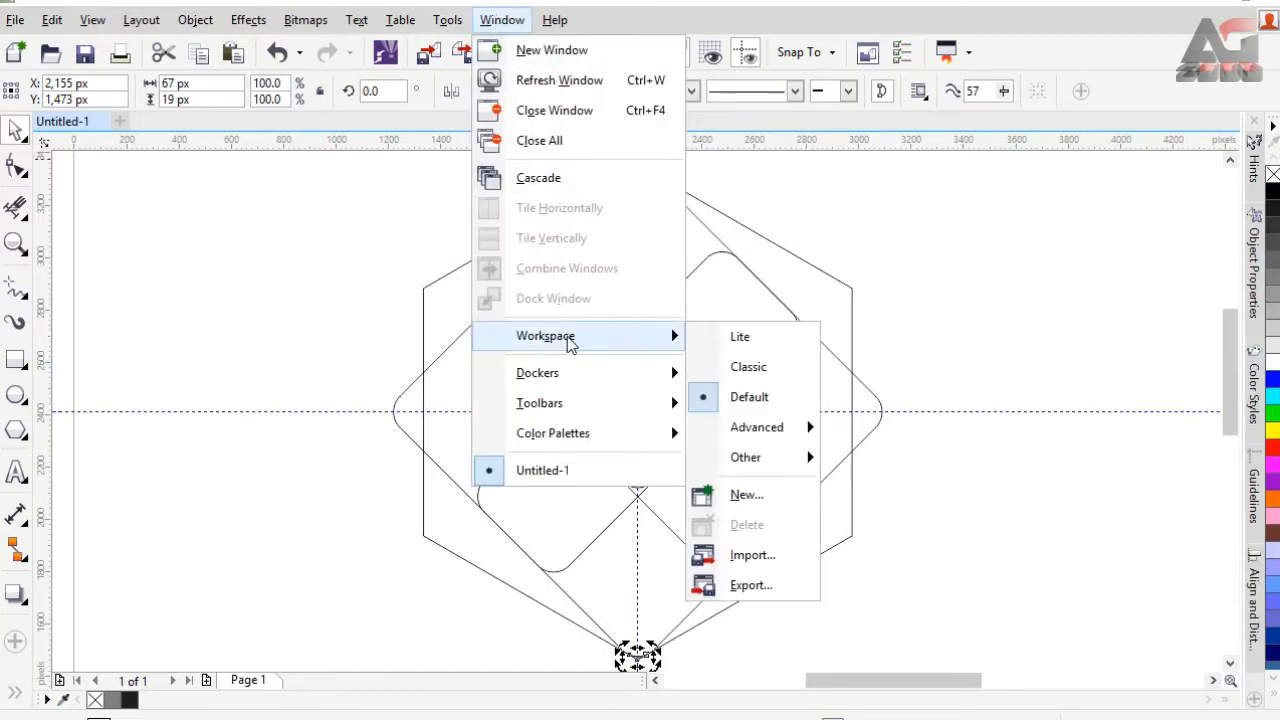
mouse_move(588, 375)
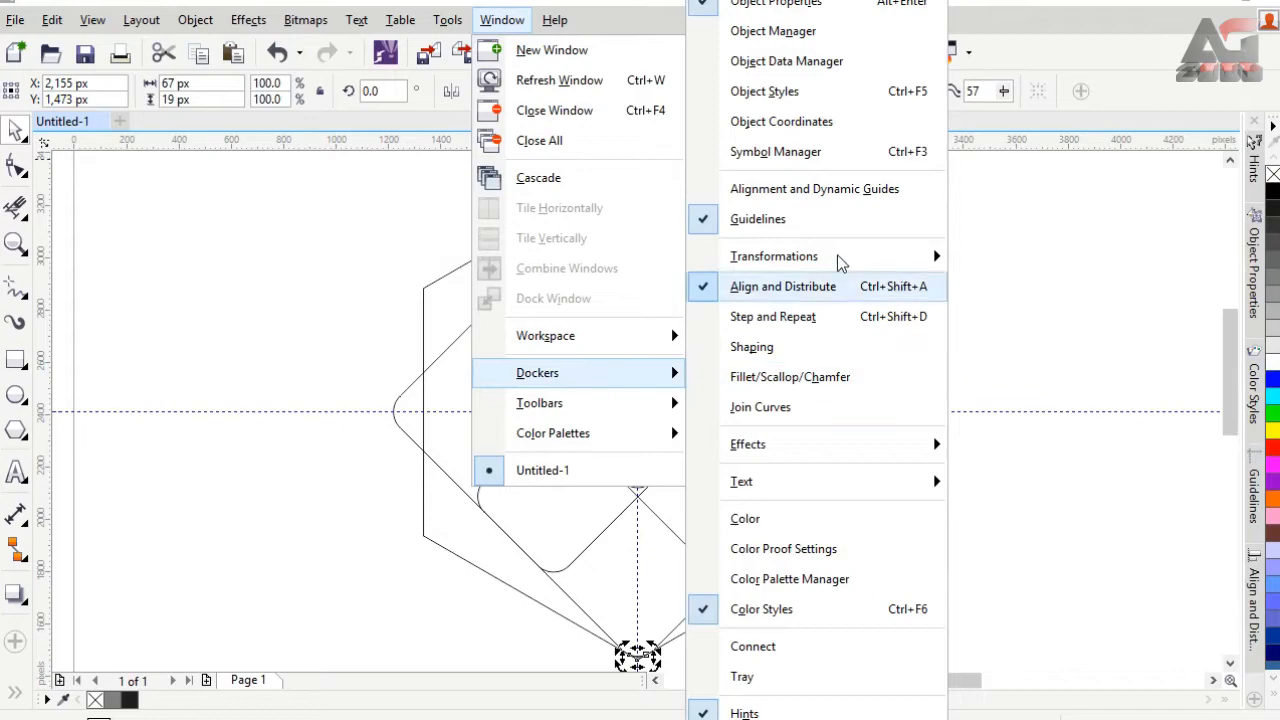
mouse_move(840, 258)
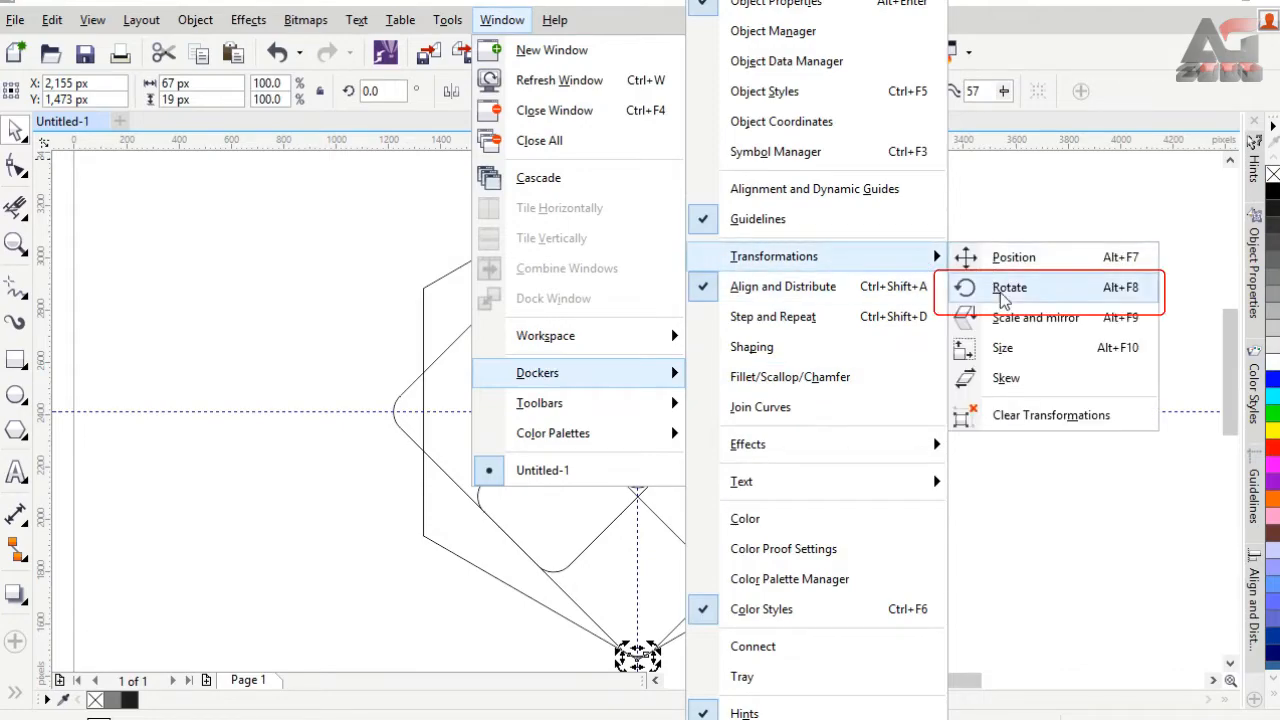
click(1047, 289)
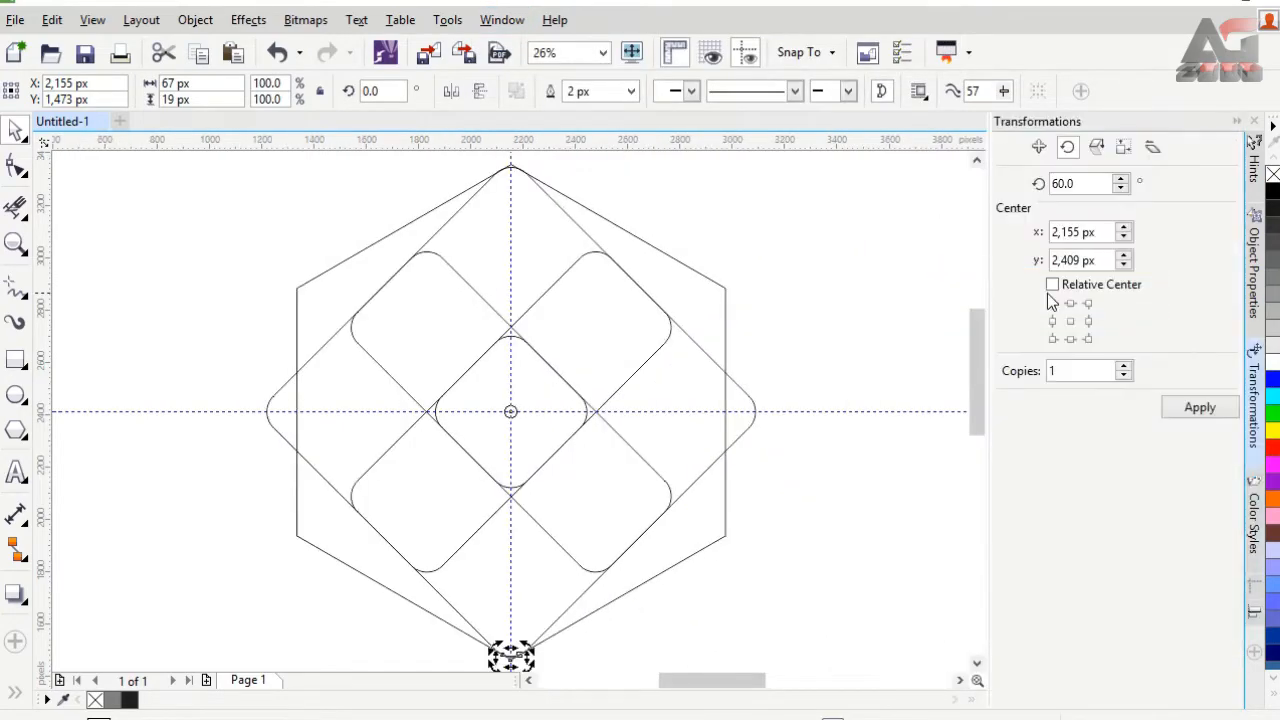
click(511, 414)
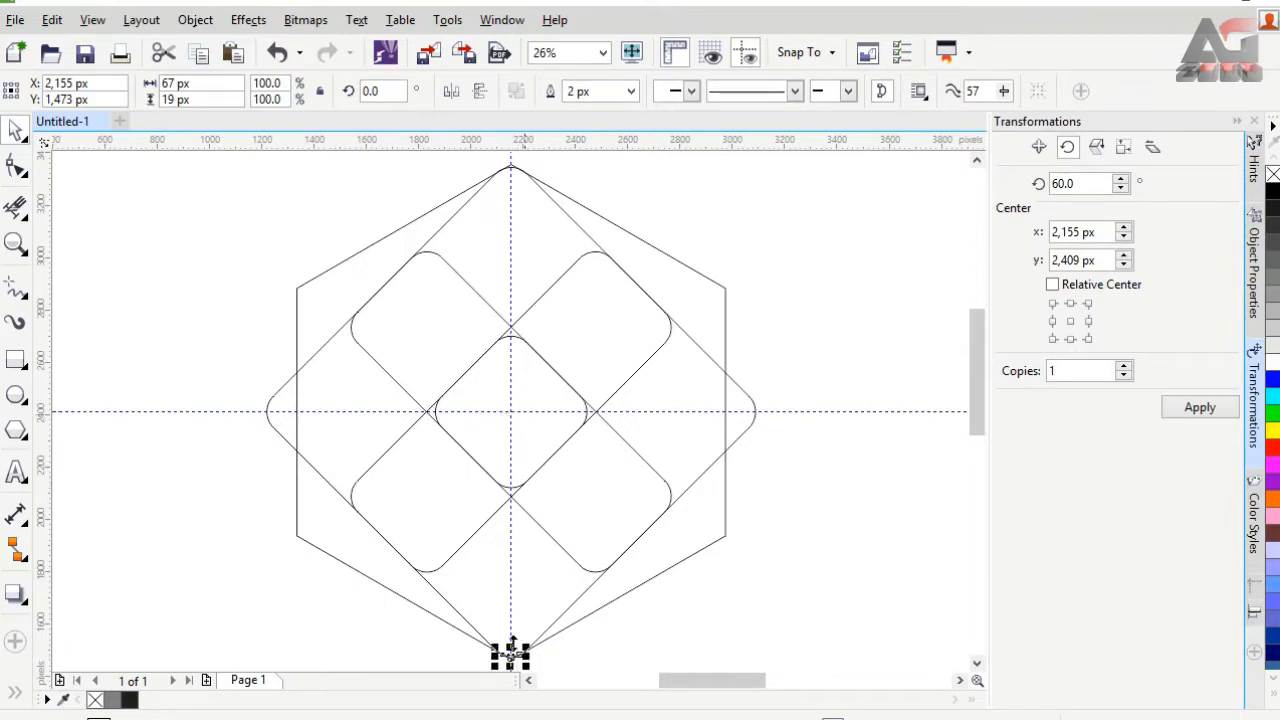
click(509, 657)
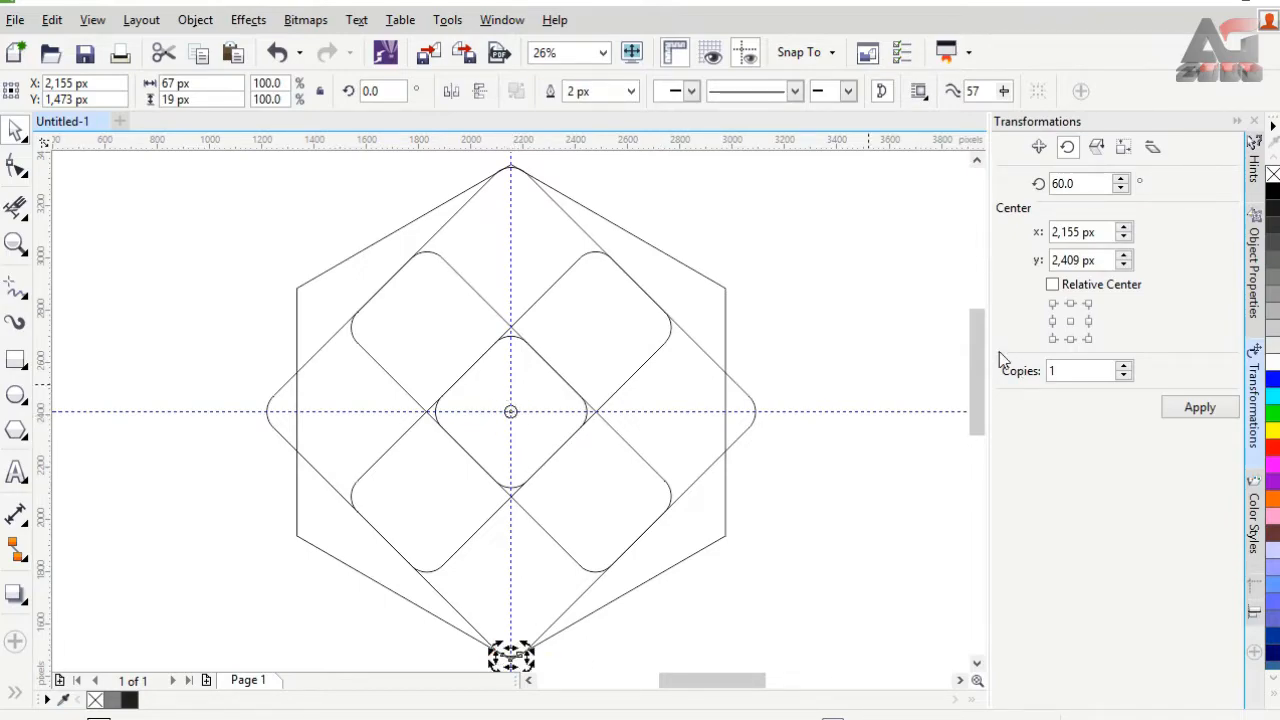
click(1080, 183)
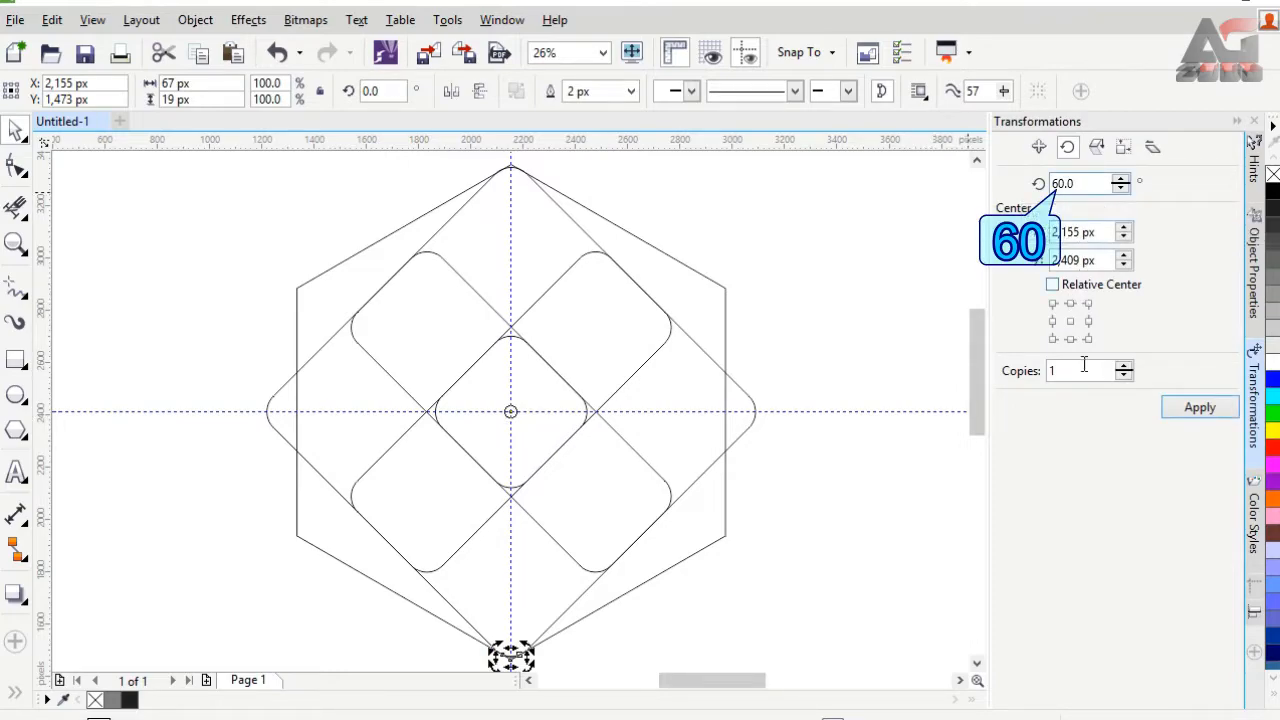
- Apply the 60-degree rotated copy five times so every hexagon corner gets a filled piece, and clear the selection
click(1198, 408)
click(1192, 412)
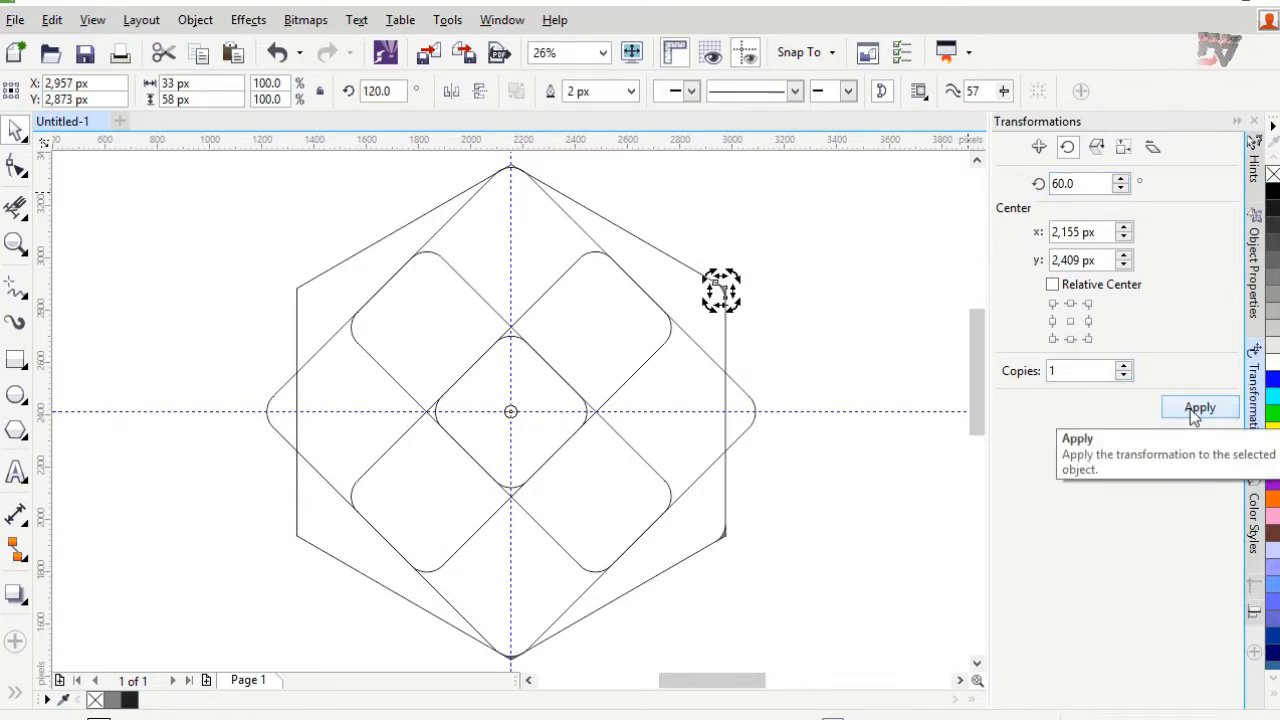
click(1192, 412)
click(1192, 412)
click(1192, 412)
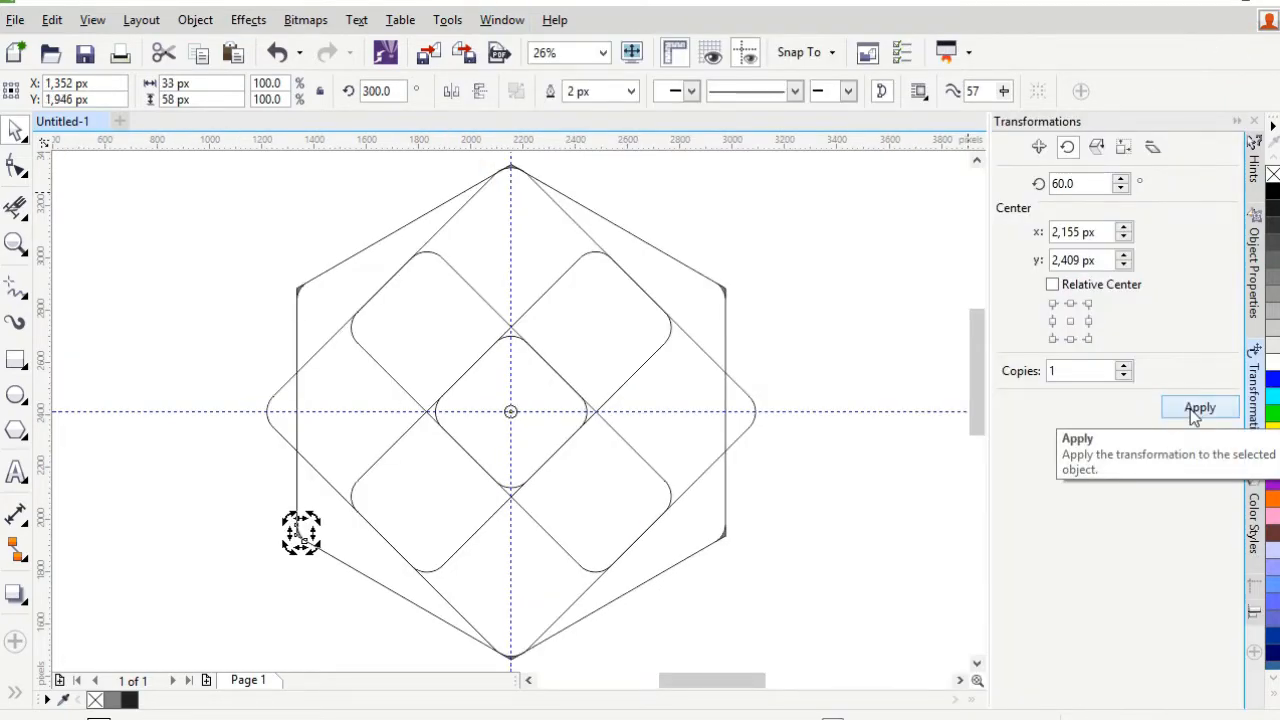
click(237, 245)
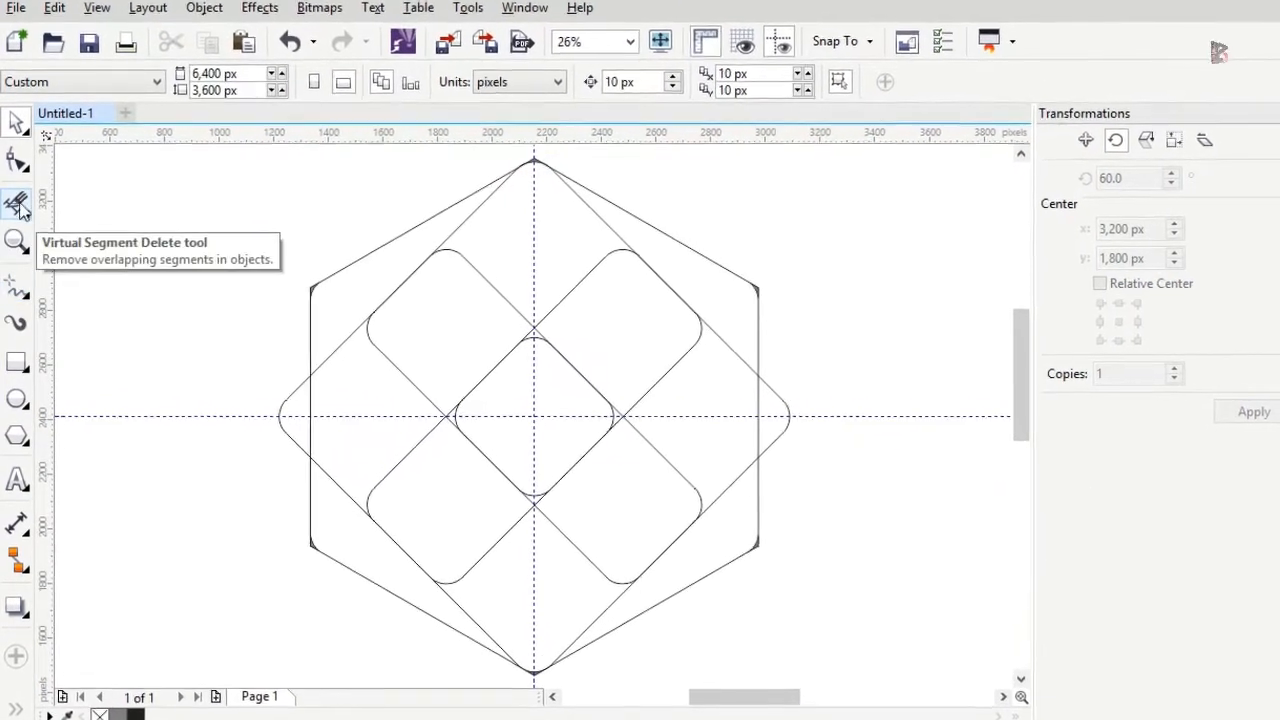
- Remove the overlapping edges between the top corner and the upper squares and the upper-left square's lower-left edge with Virtual Segment Delete
click(20, 207)
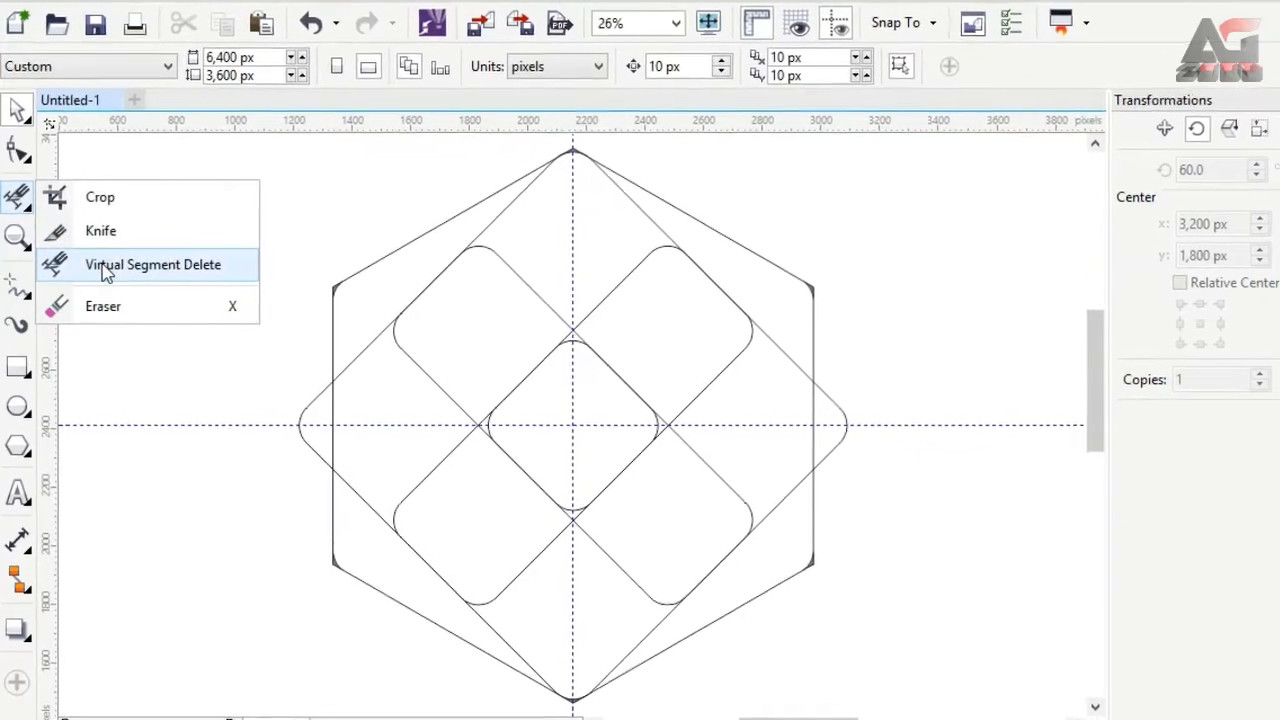
click(106, 266)
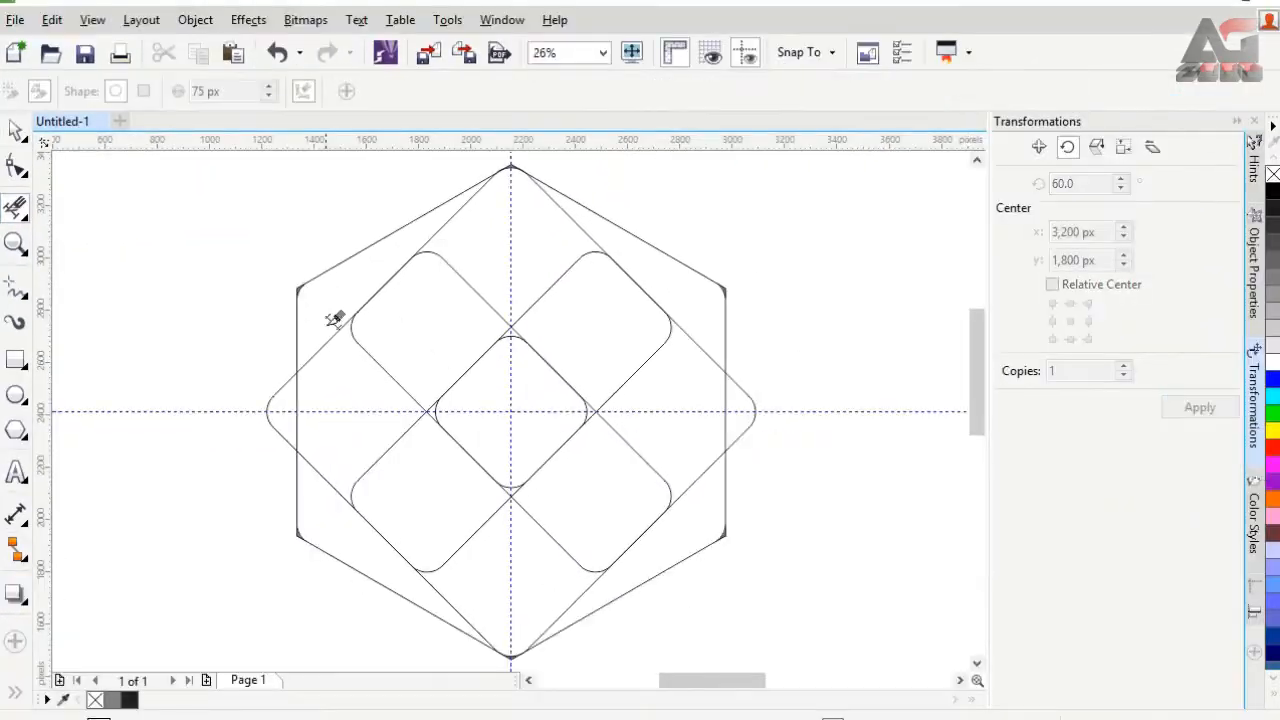
click(1237, 122)
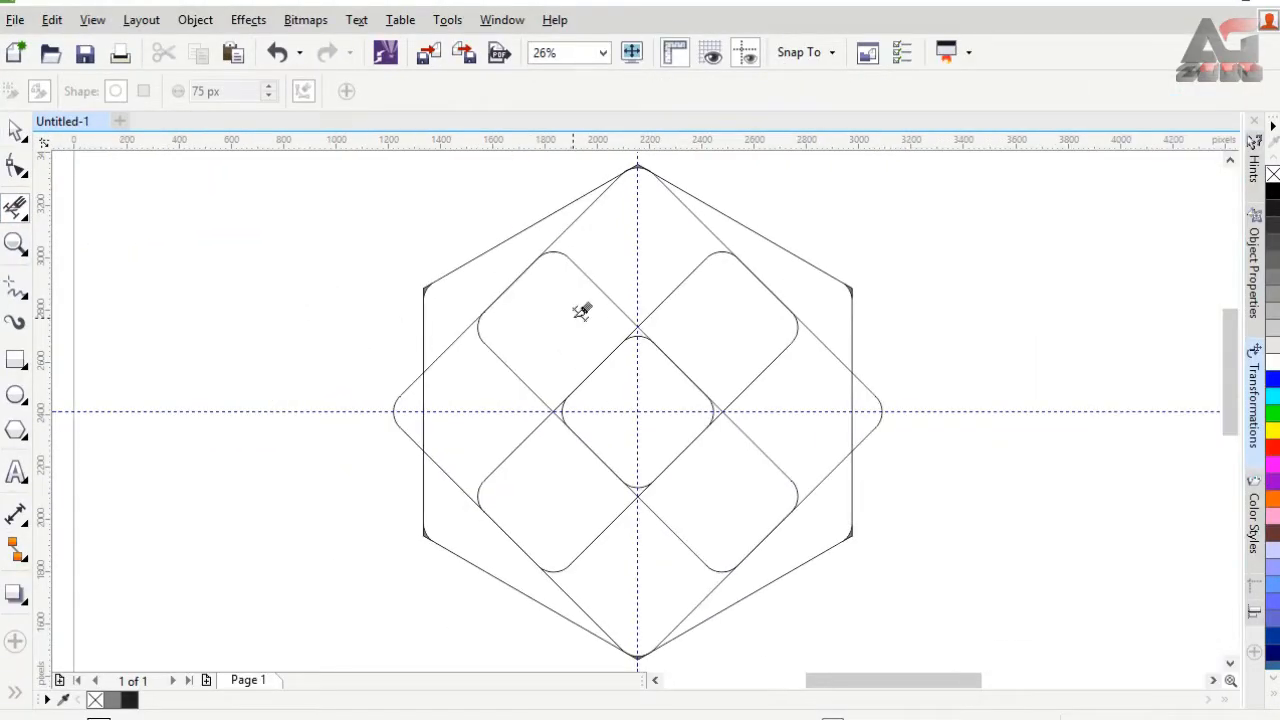
click(574, 210)
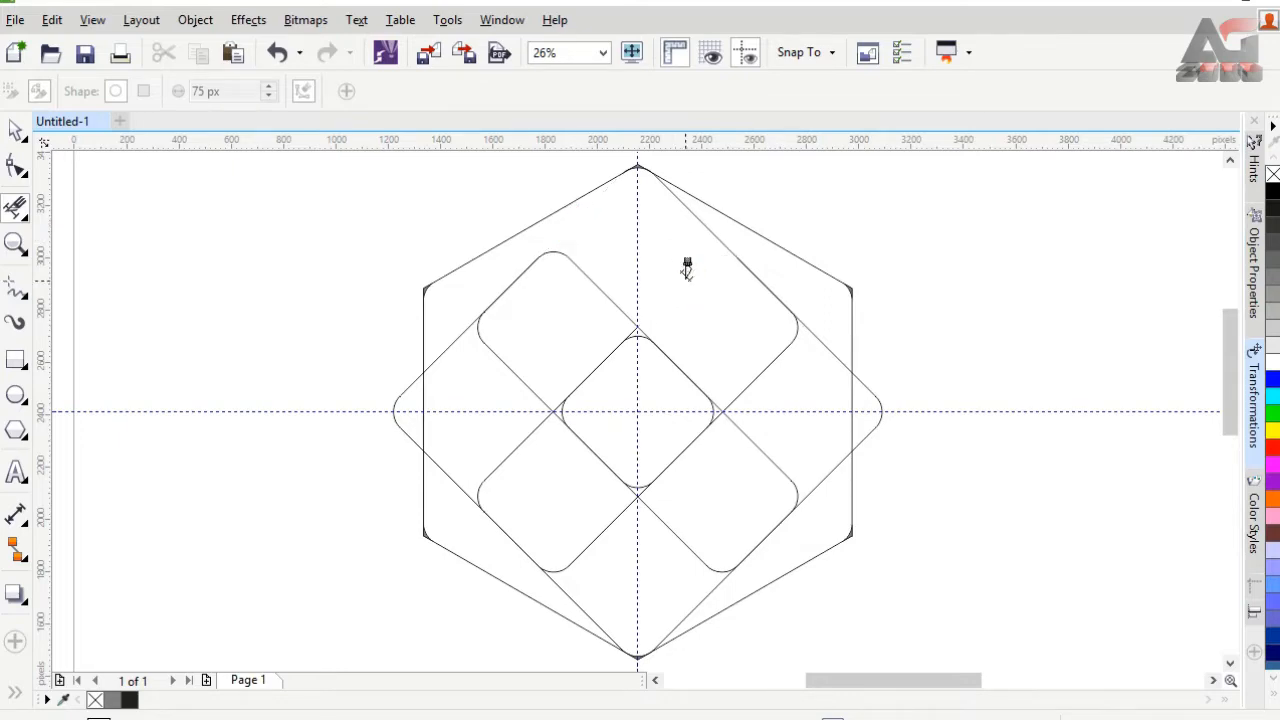
click(507, 344)
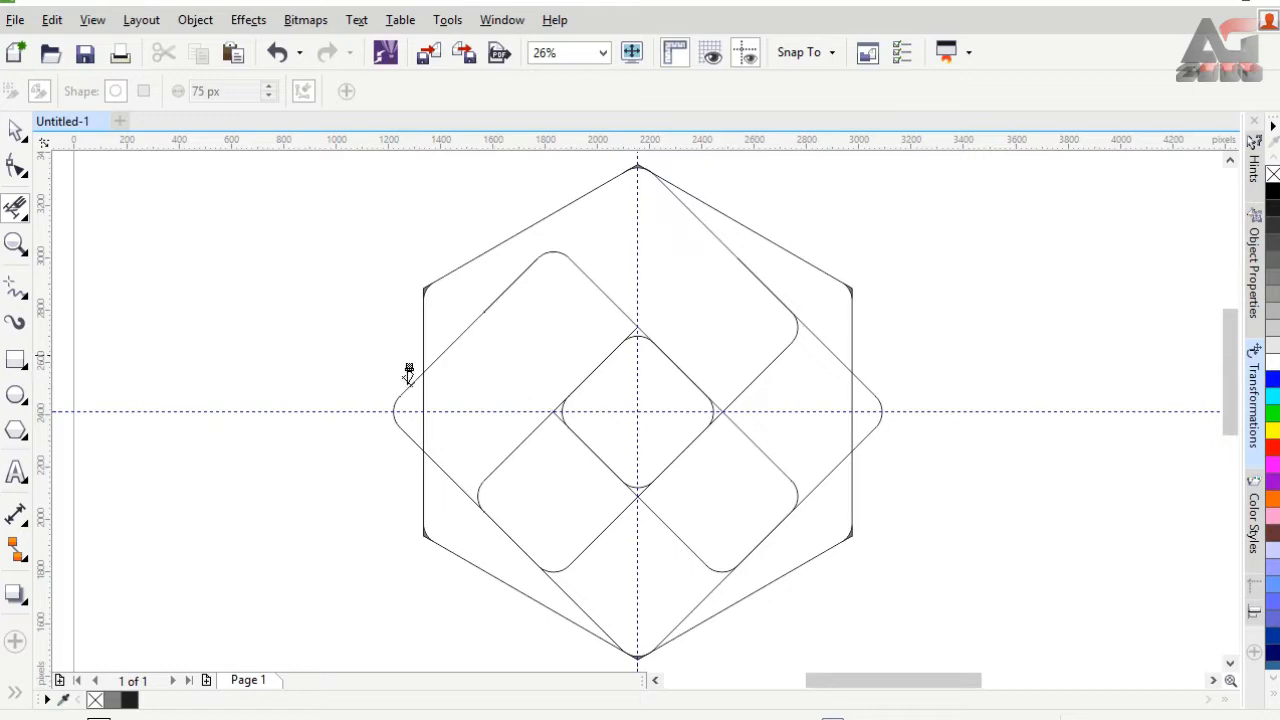
- Delete the large square's tip outside the hexagon's left side and the overlapping segments around the lower-left square and lower-right edge
click(402, 382)
click(406, 420)
click(460, 478)
click(592, 528)
click(709, 590)
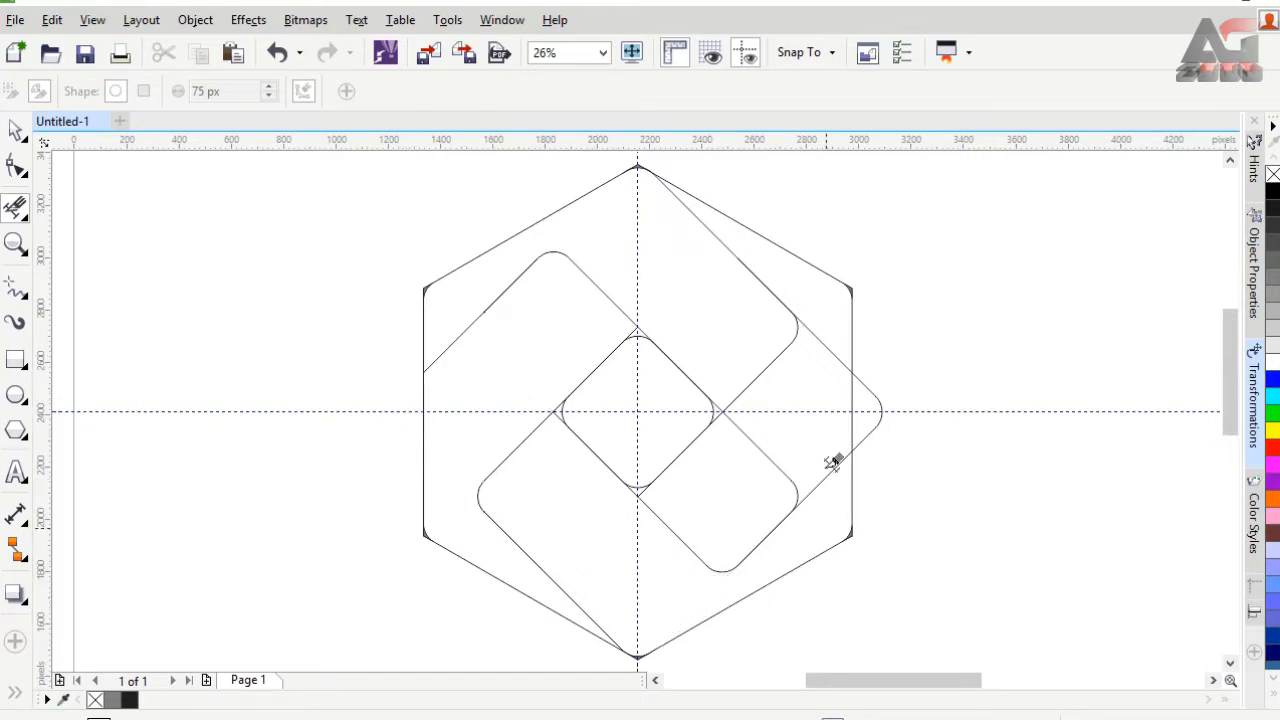
- Delete the large square's upper-right segment, the lower-right square's upper-right edge and the tip outside the hexagon's right side
click(829, 351)
click(766, 460)
click(878, 401)
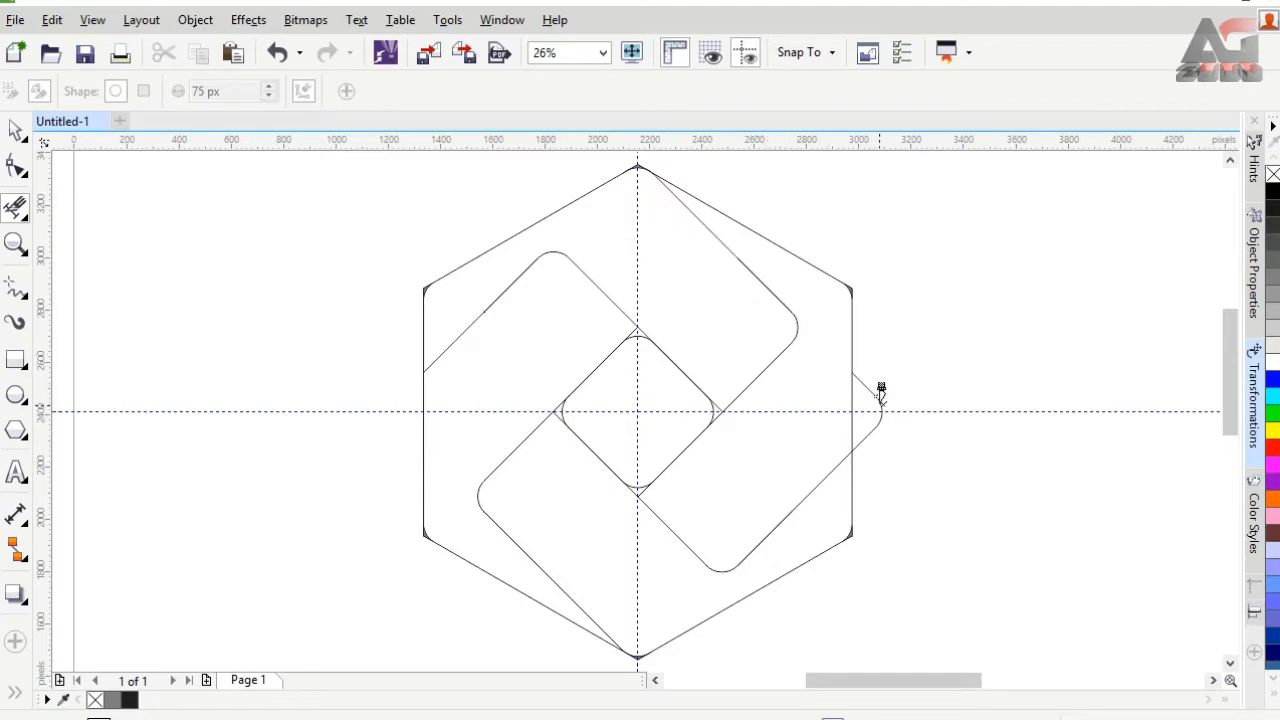
- Delete the leftover line stubs outside the central rounded square's top, left, right and bottom corners
scroll(650, 338, up, 4)
click(612, 278)
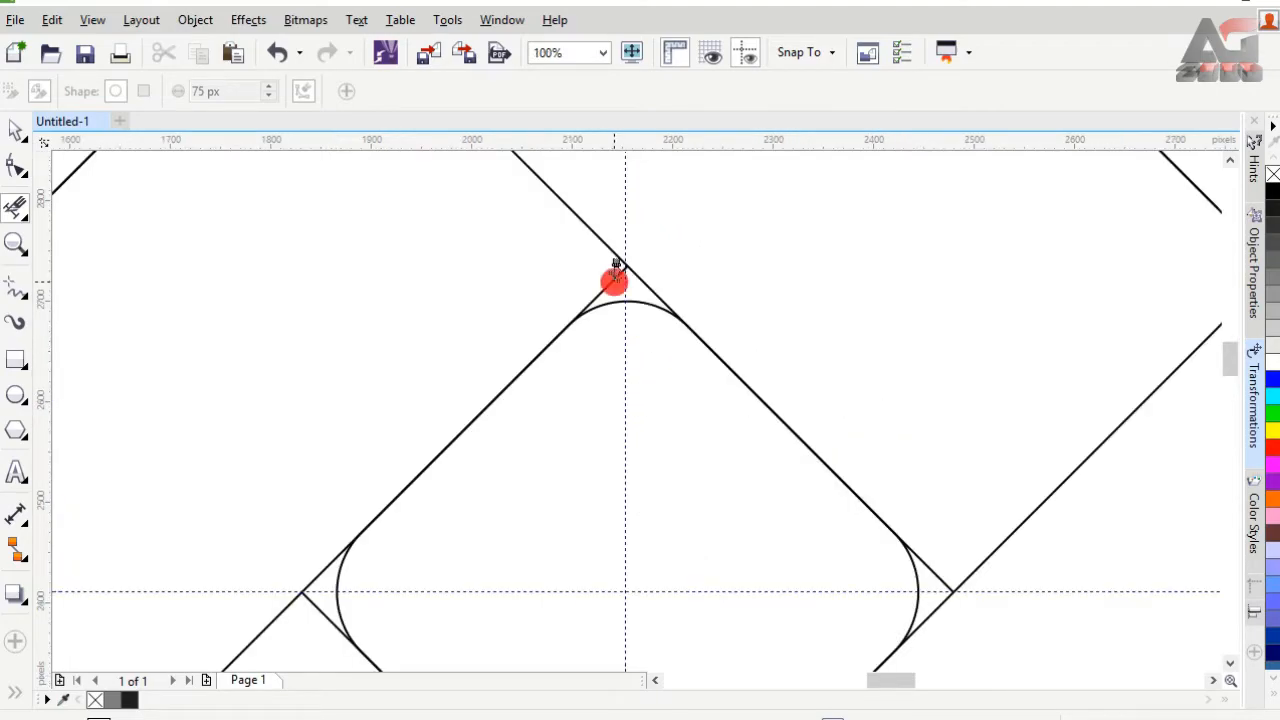
click(316, 593)
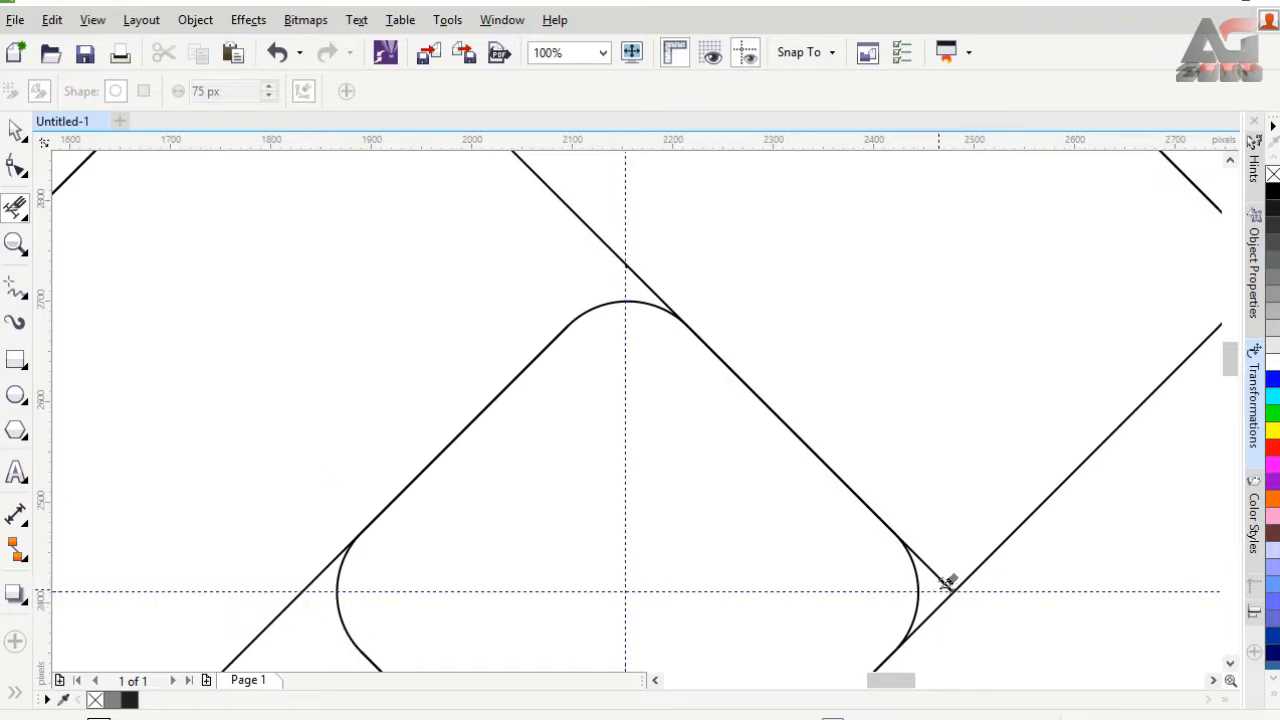
scroll(940, 570, down, 3)
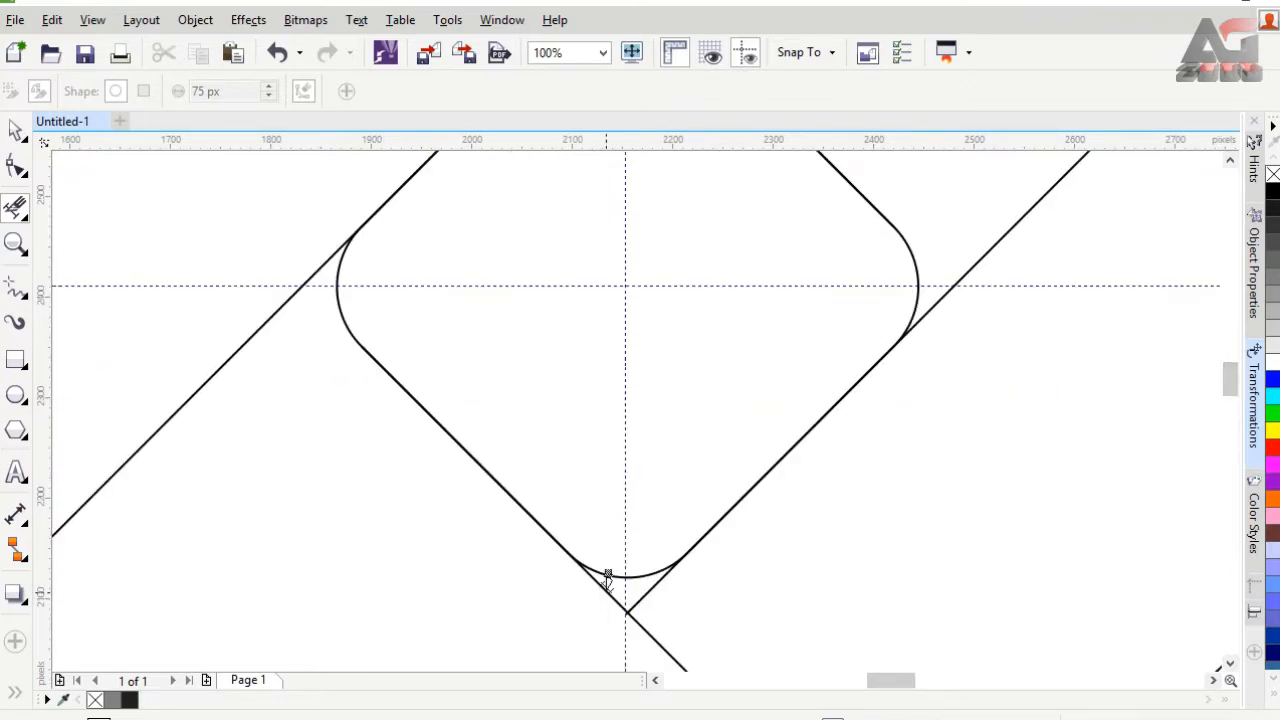
click(660, 584)
- Smart-fill the four interlocking bands around the central square with grey and a 2 px outline, leaving the centre unfilled
click(607, 53)
click(581, 70)
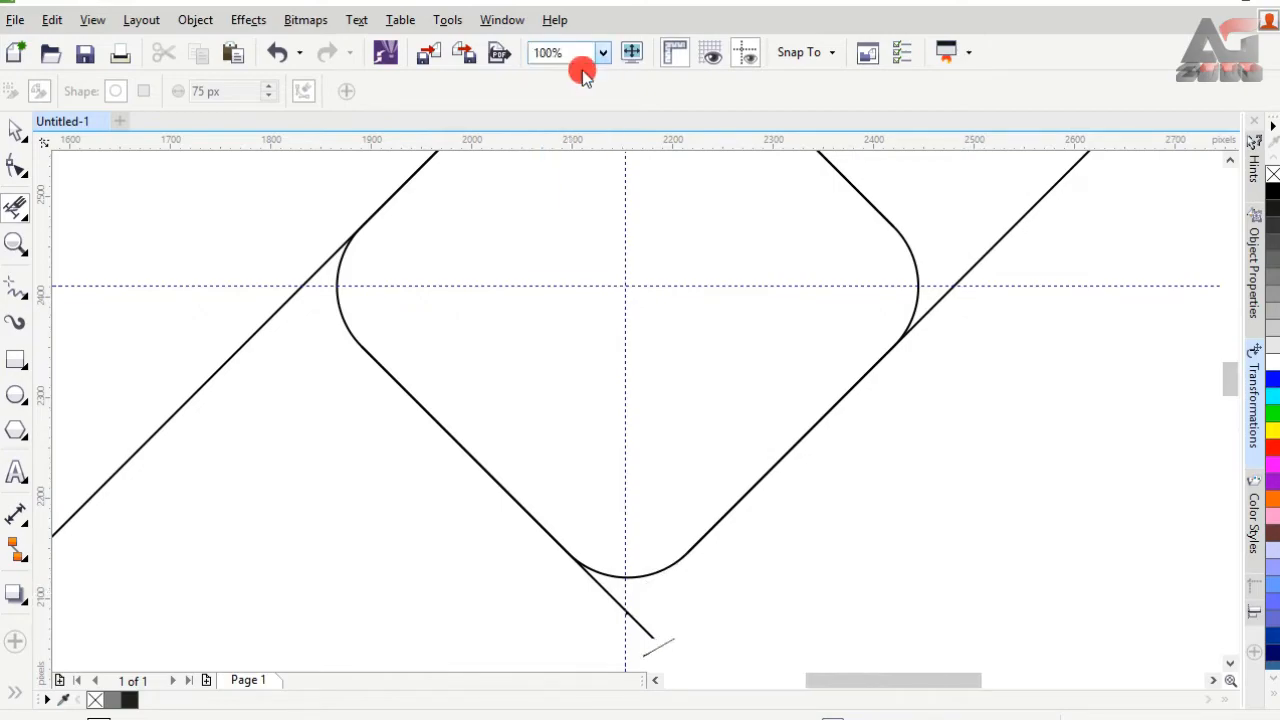
click(5, 698)
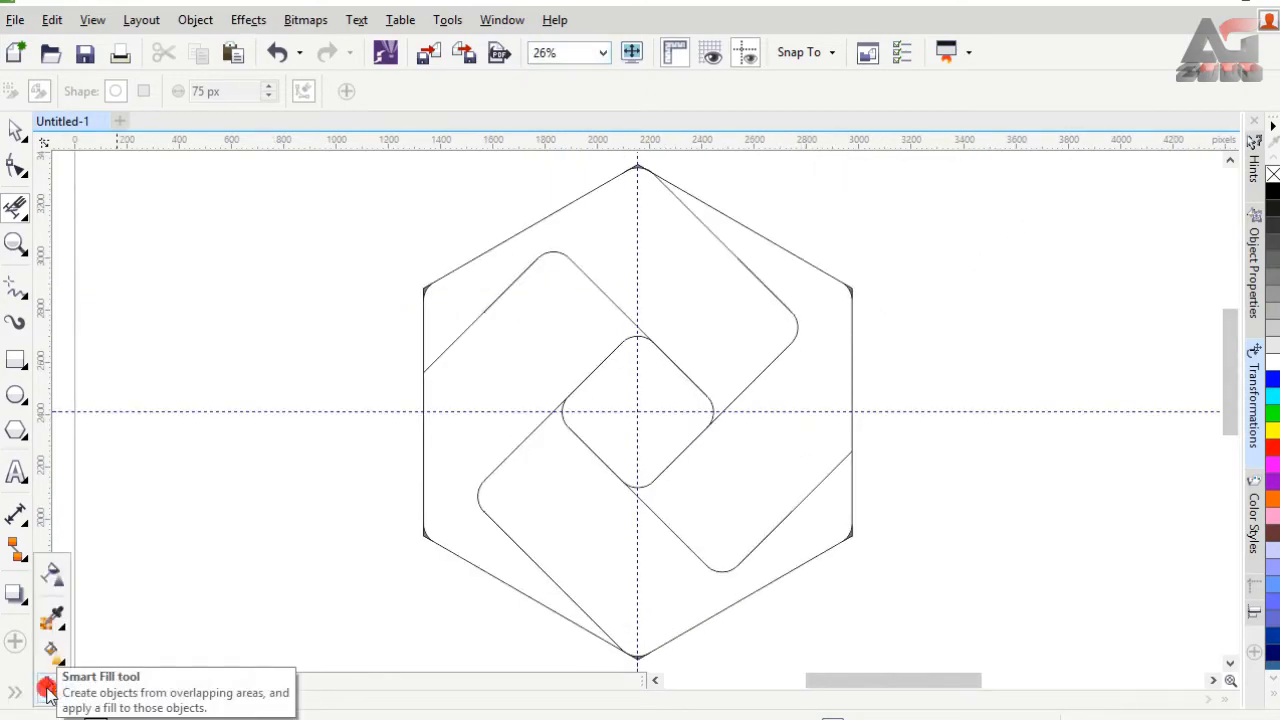
click(52, 640)
click(563, 311)
key(ctrl+z)
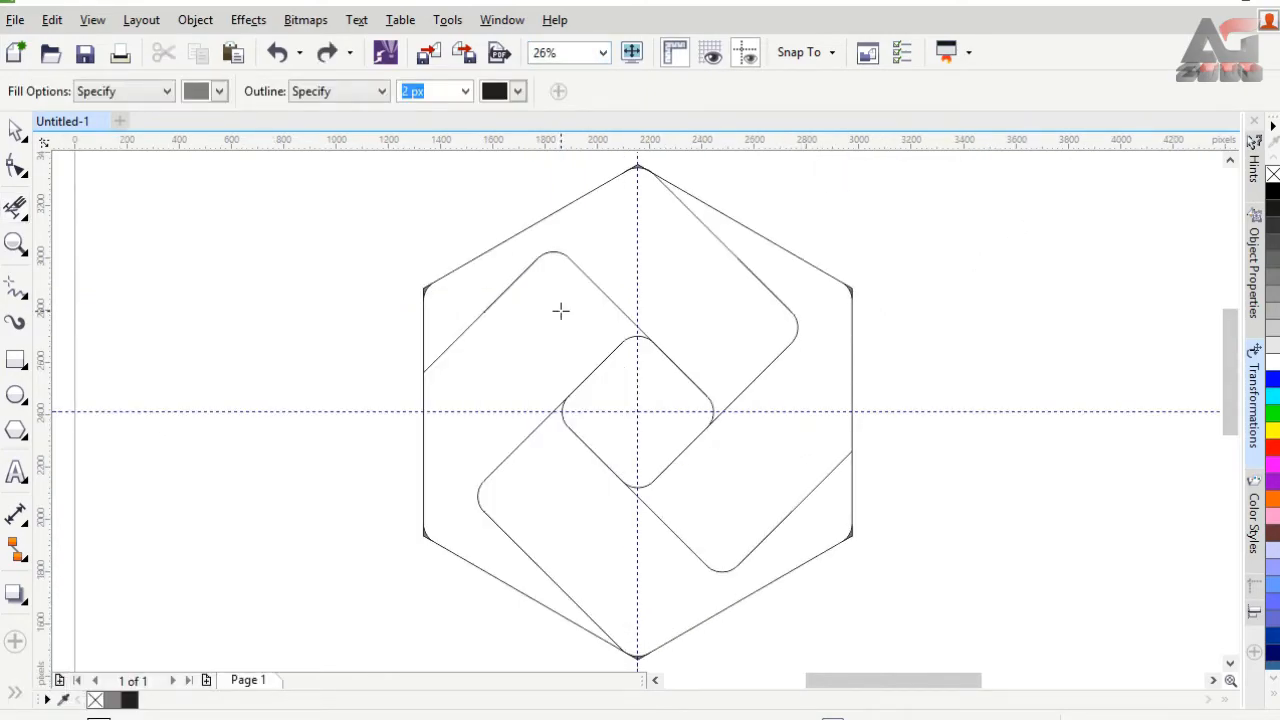
click(611, 227)
click(775, 414)
click(647, 572)
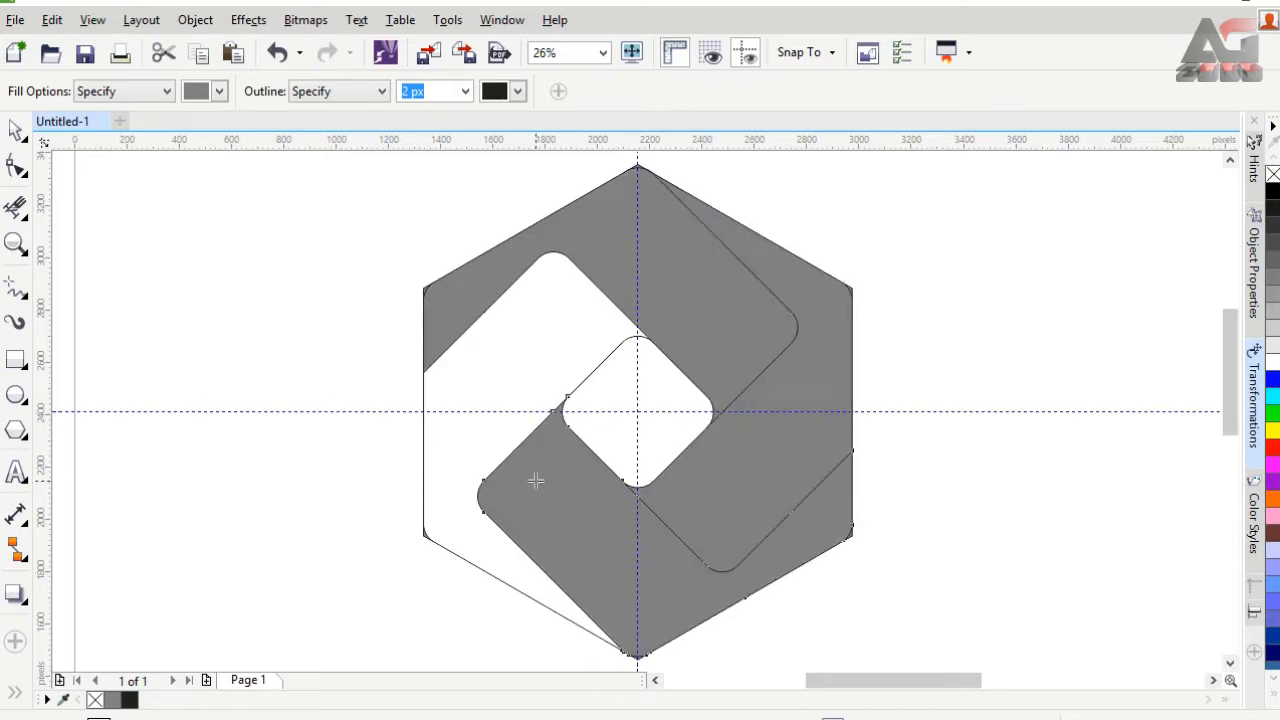
key(ctrl+z)
click(620, 328)
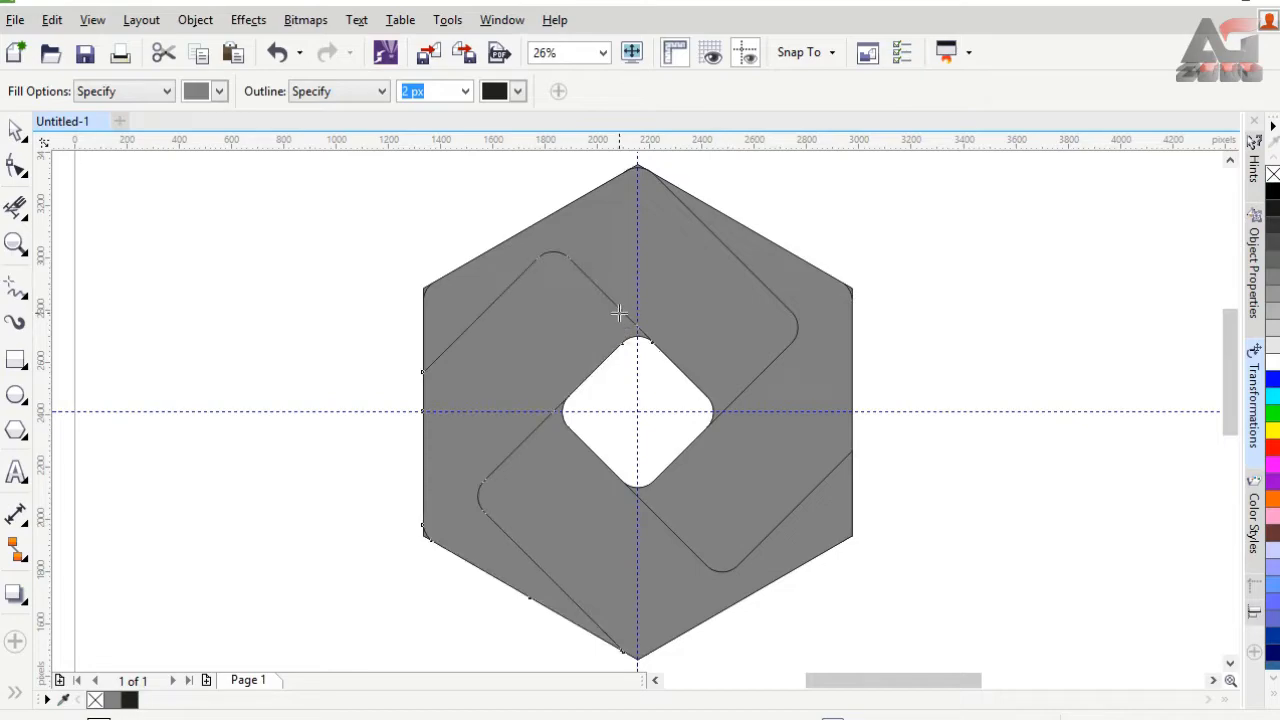
- Select the four grey bands and move them together to the left, clear of the line drawing
click(16, 130)
click(628, 227)
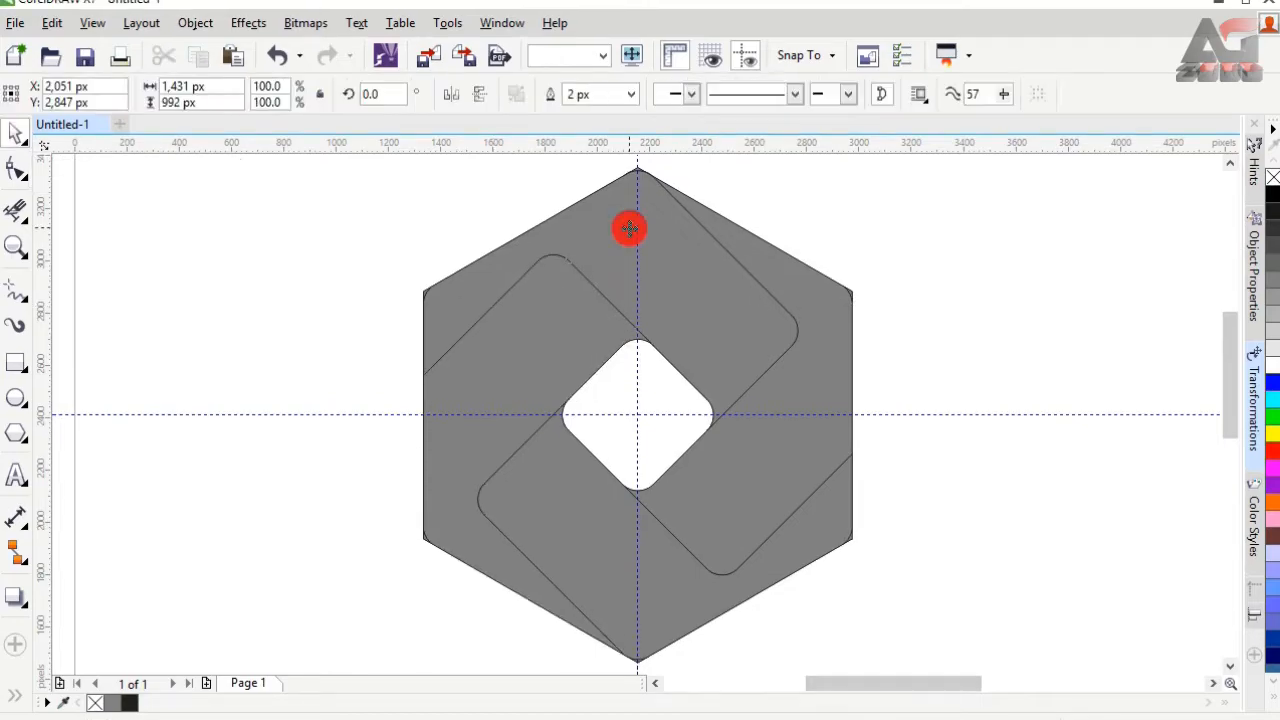
shift+click(823, 309)
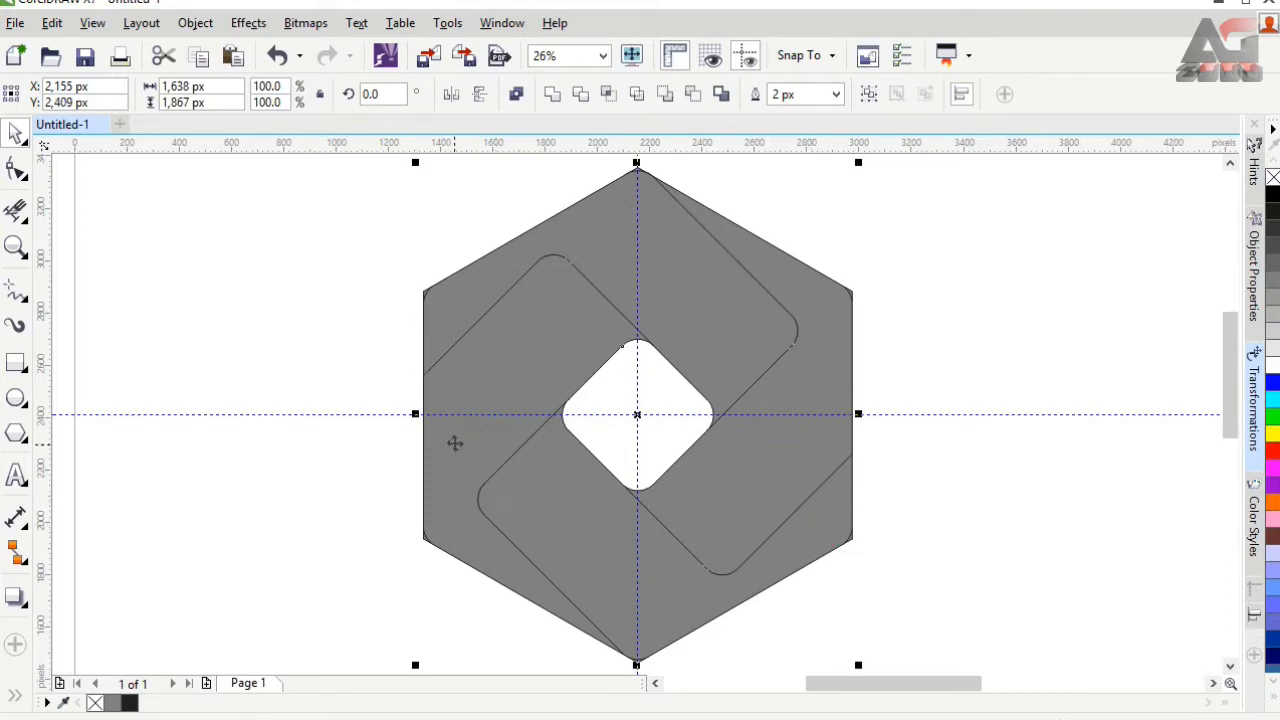
drag(356, 443, 117, 434)
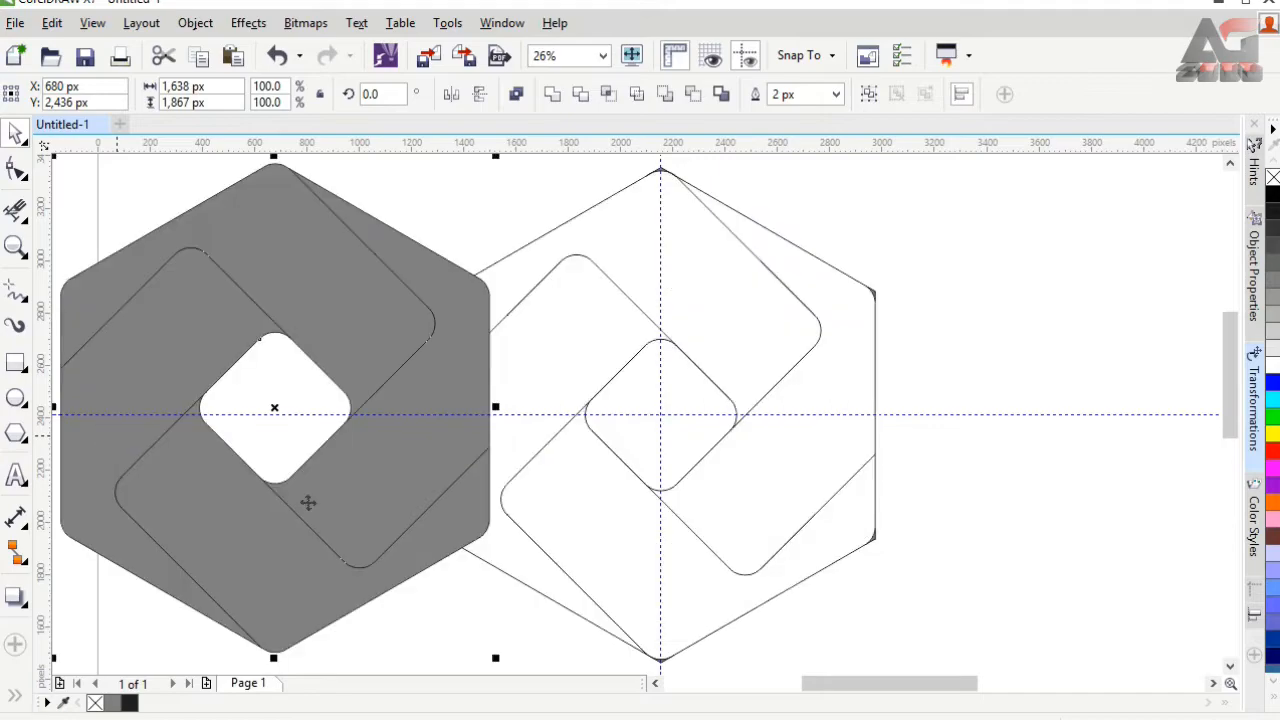
drag(845, 690, 789, 686)
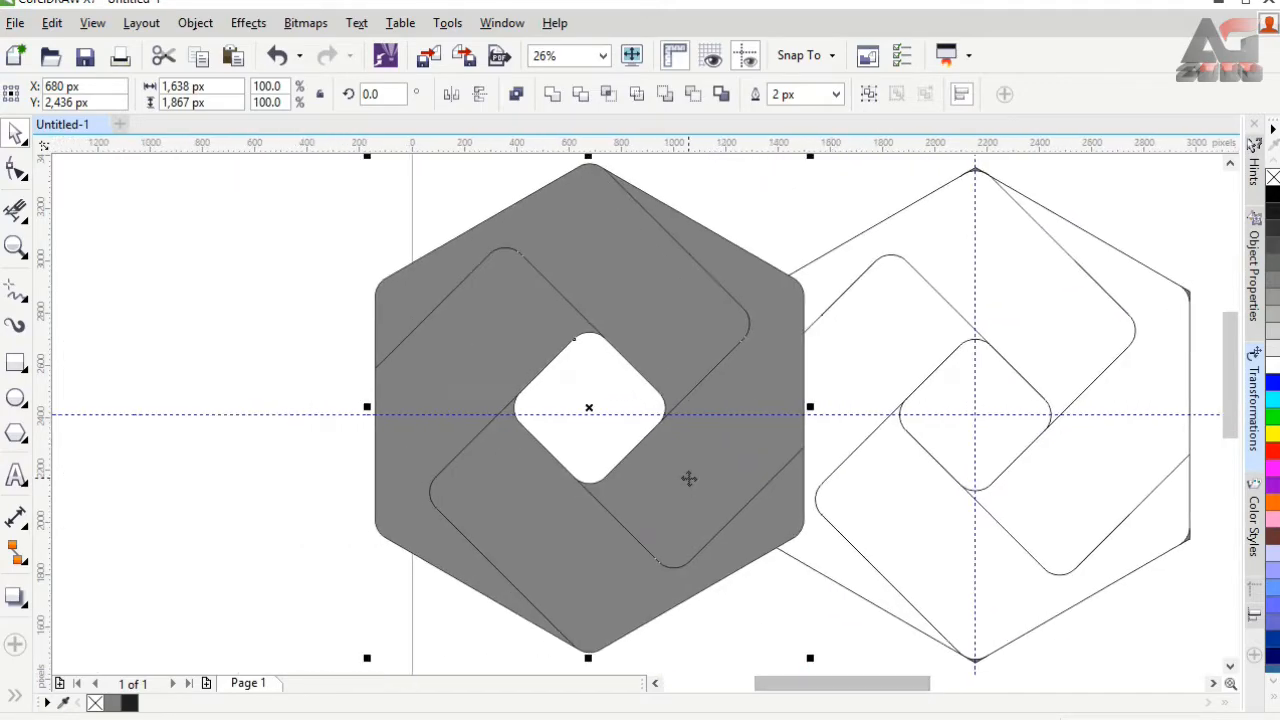
drag(686, 477, 528, 470)
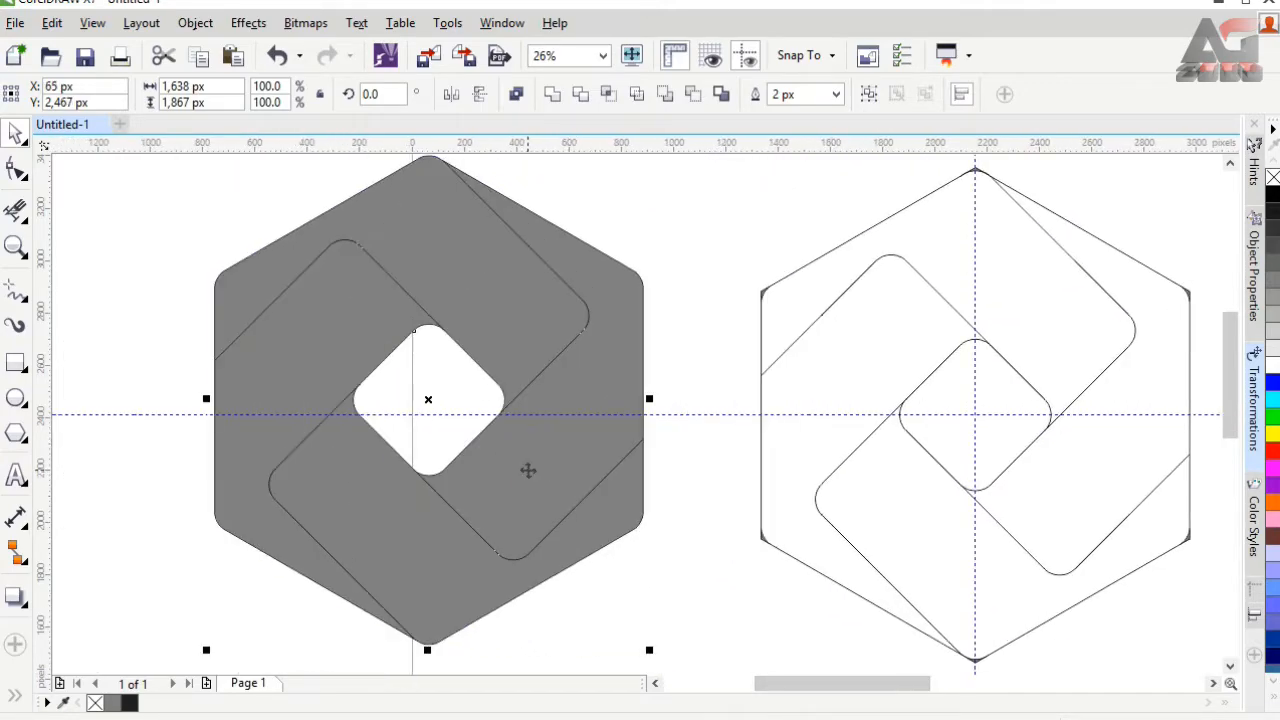
- Apply a white-to-grey linear gradient to the four bands and lengthen the top band's gradient to run nearly horizontally
click(16, 700)
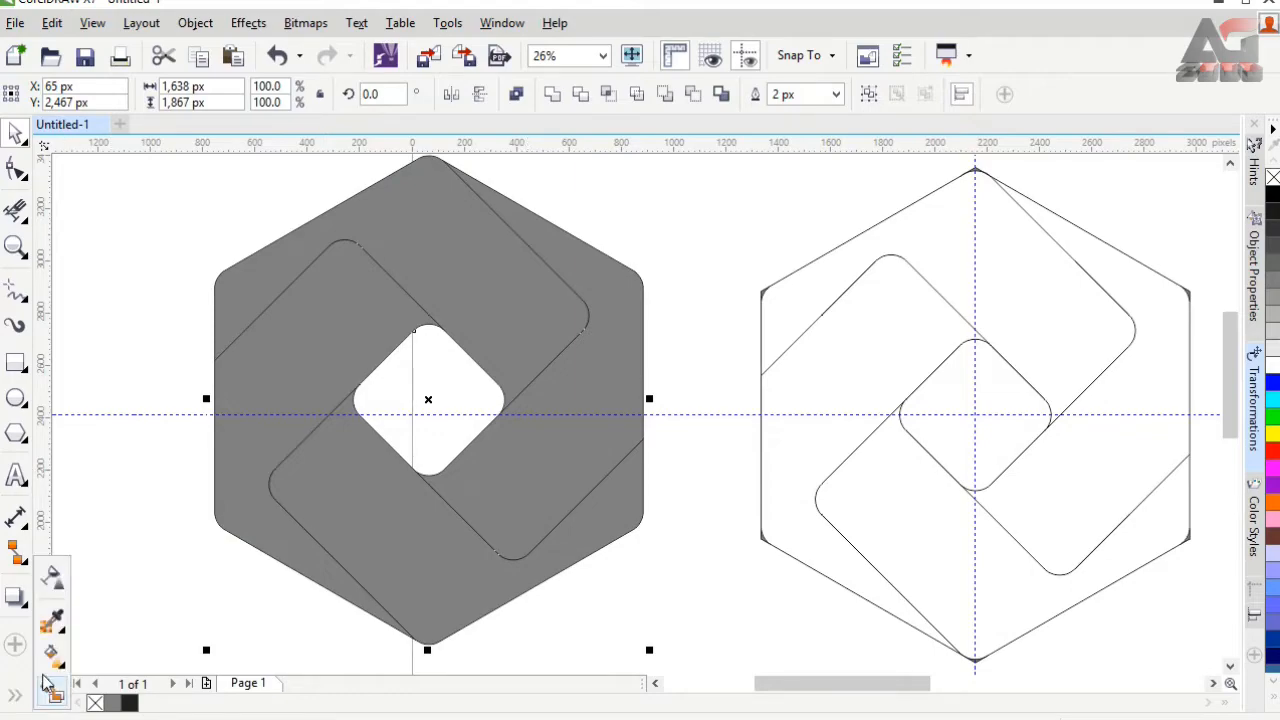
click(50, 658)
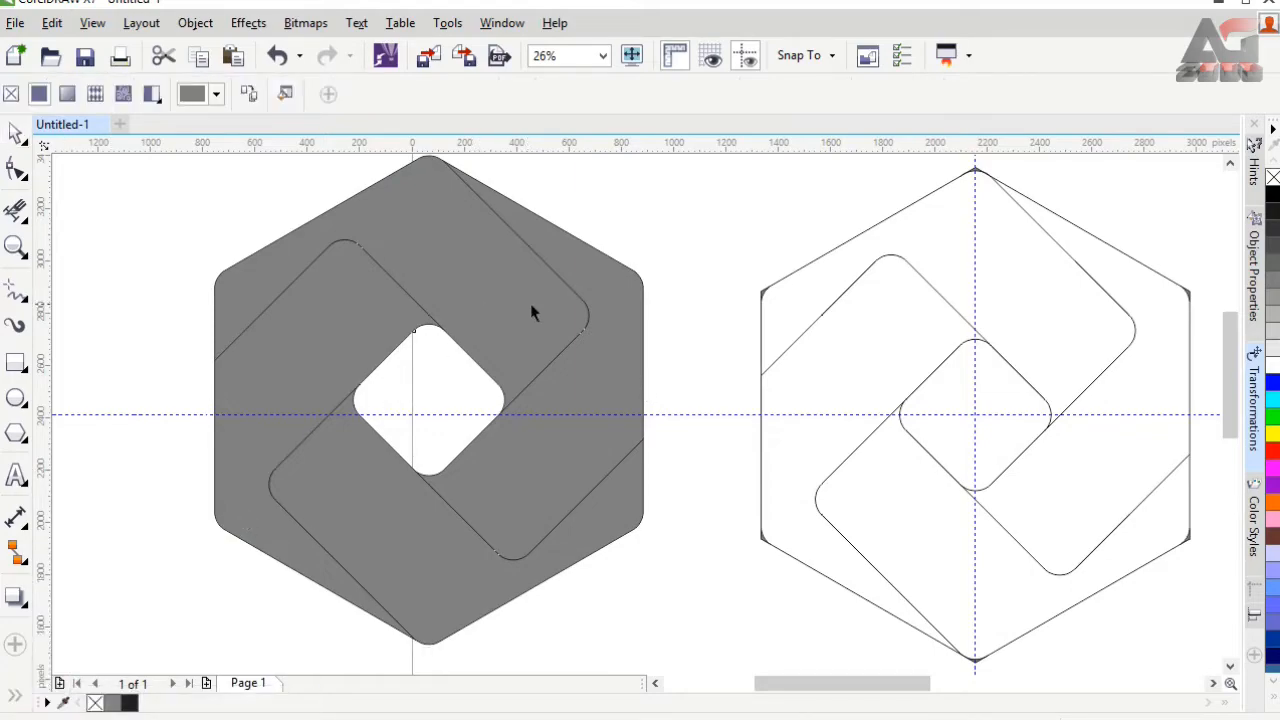
drag(374, 246, 515, 295)
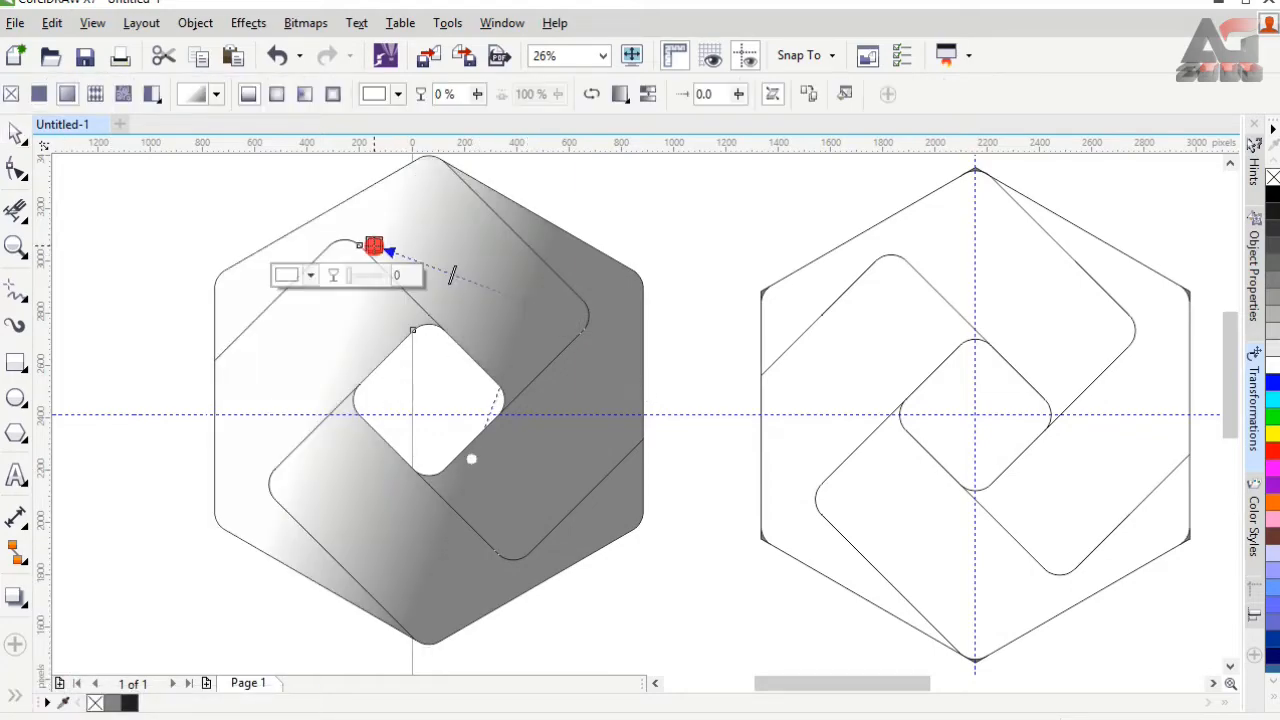
click(309, 275)
click(303, 184)
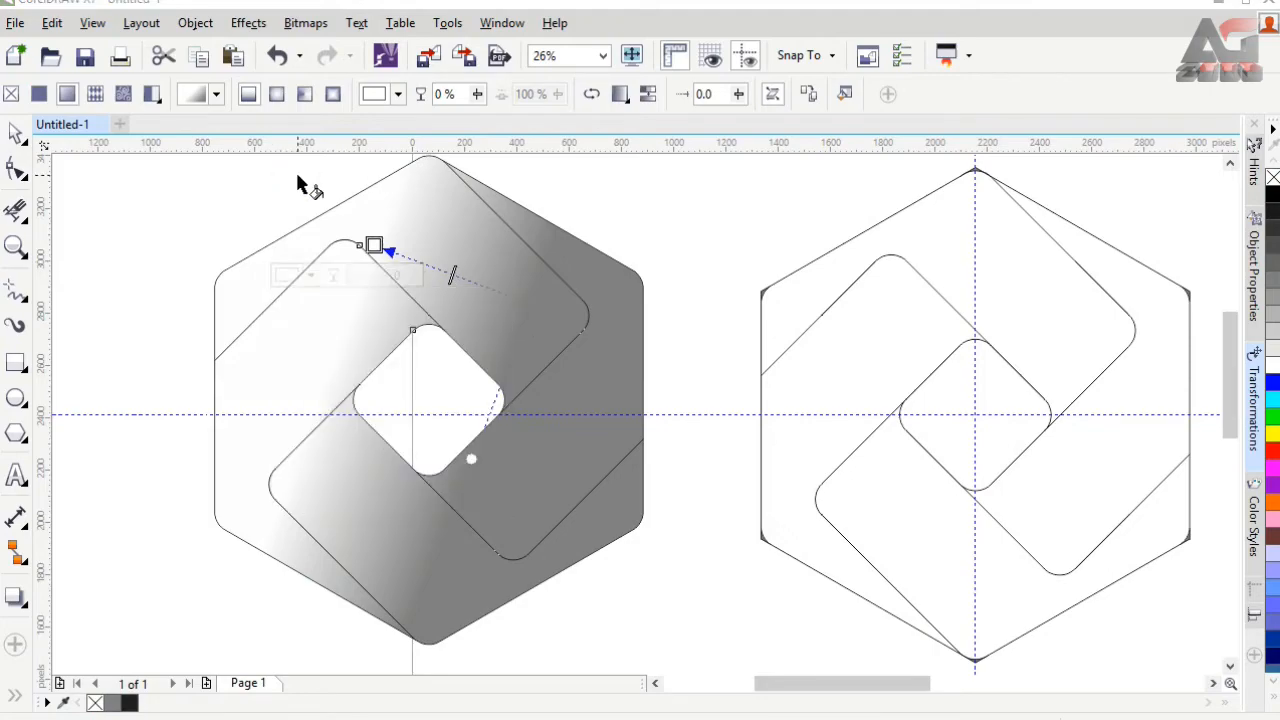
drag(530, 304, 504, 258)
drag(374, 245, 269, 252)
- Set the start colour of the top band's gradient to turquoise green #00FFB7
click(235, 284)
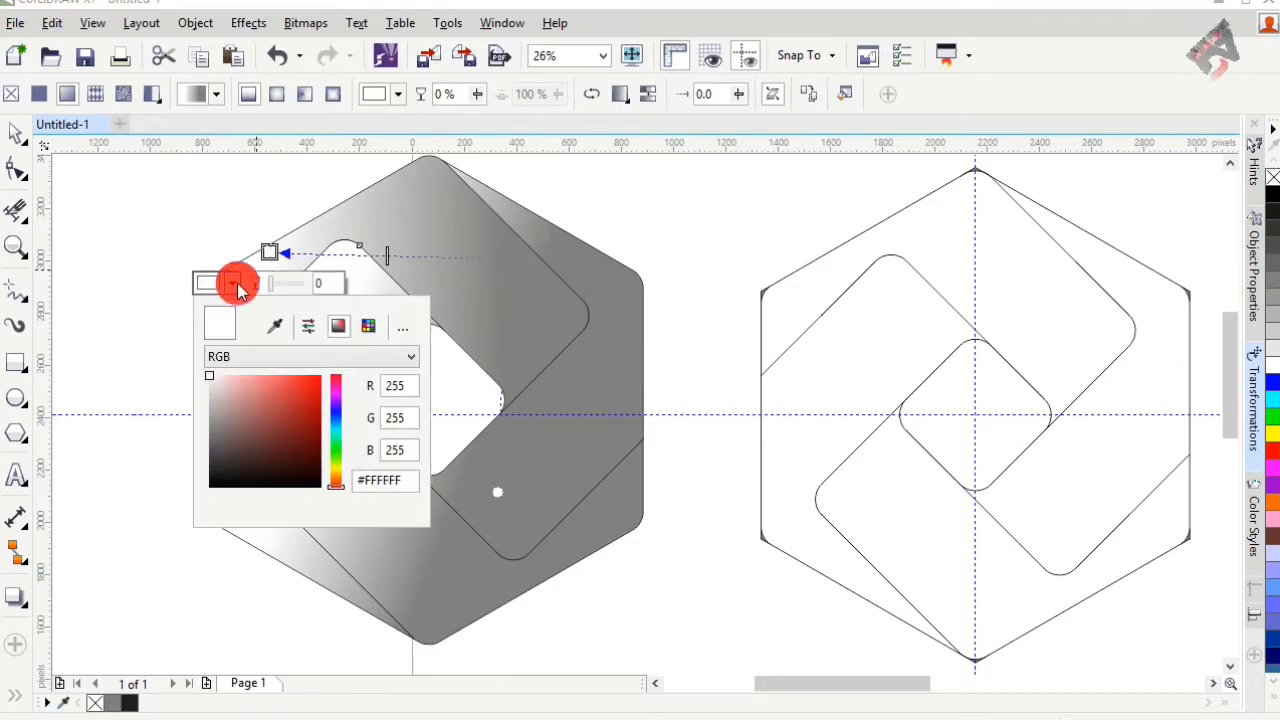
click(338, 437)
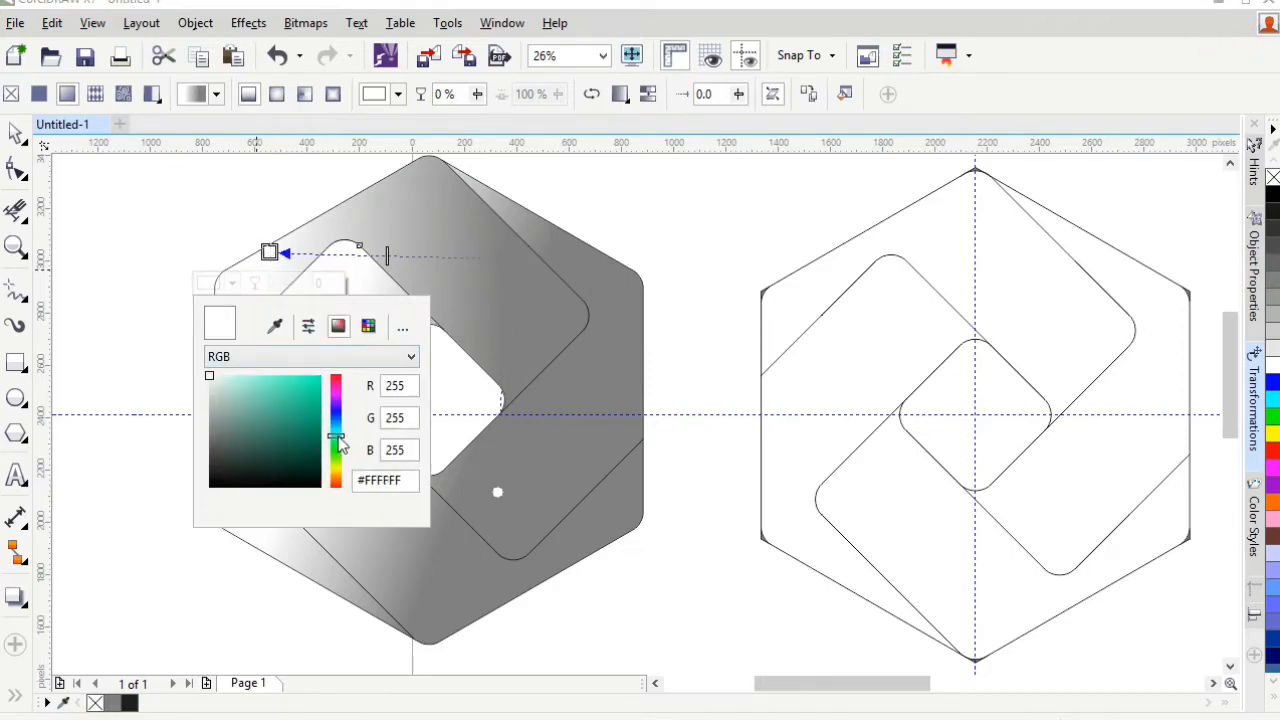
drag(308, 397, 321, 376)
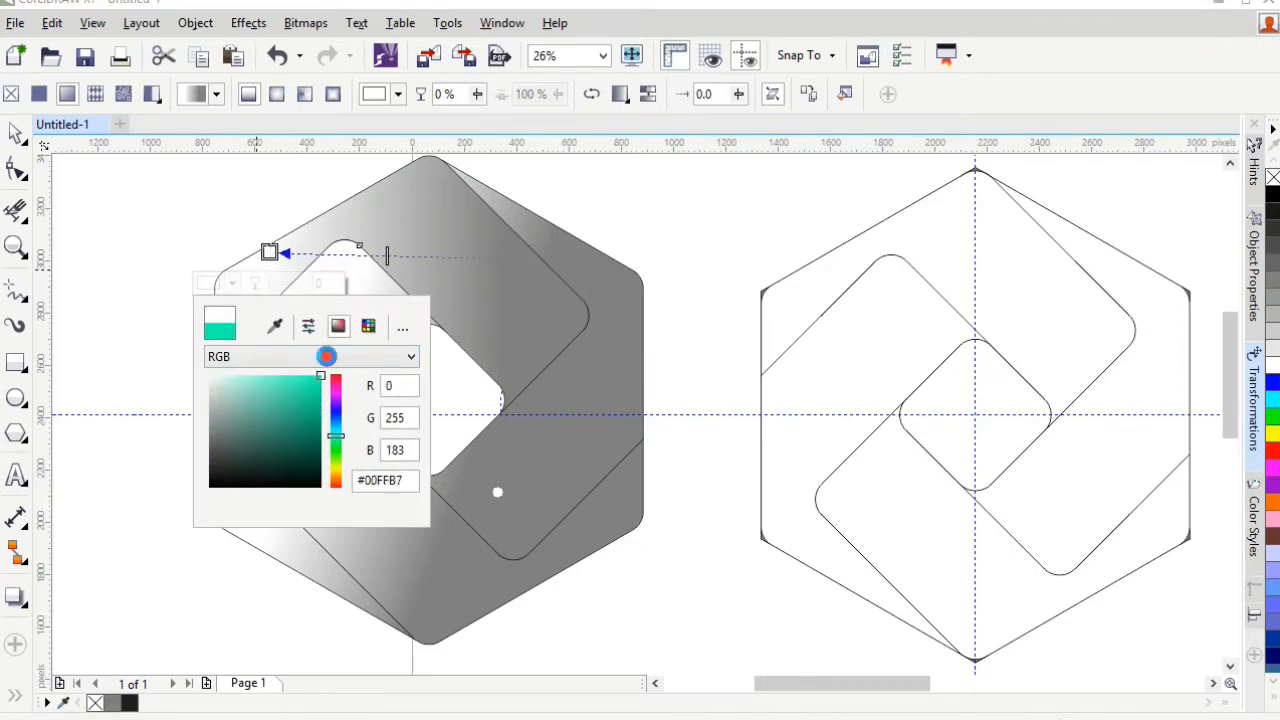
click(335, 444)
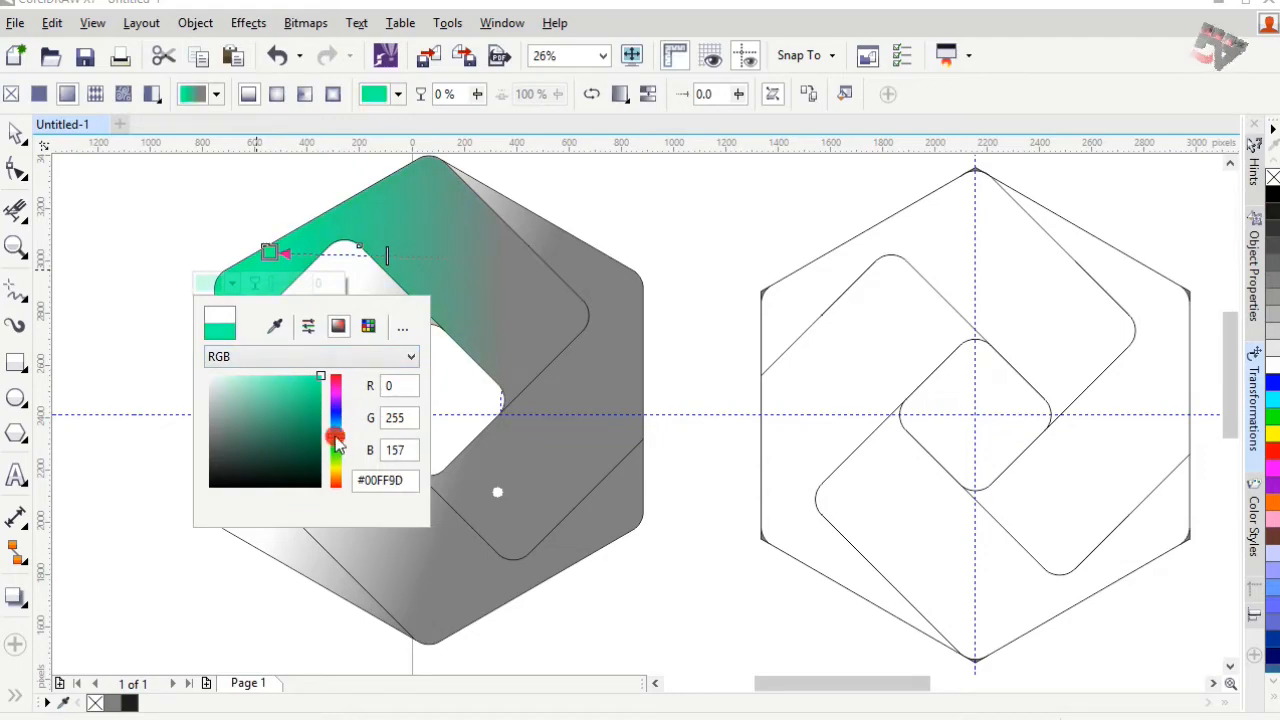
click(337, 436)
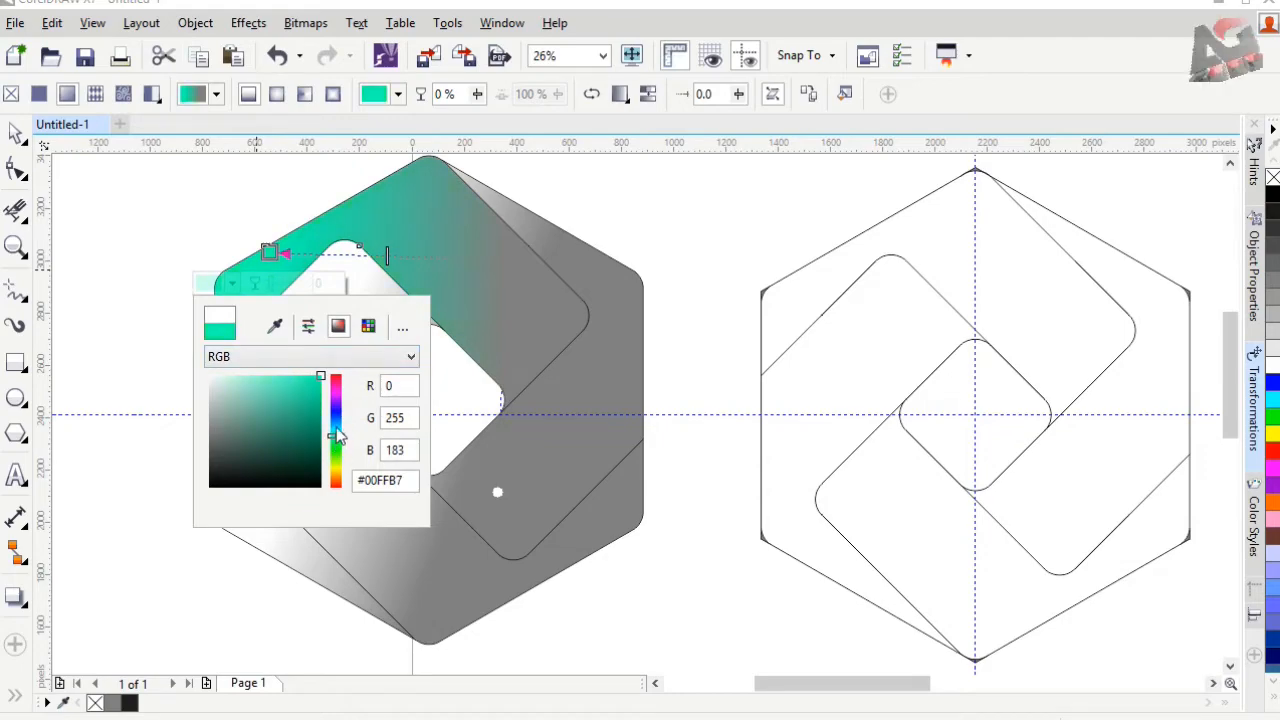
- Set the end colour of the top band's gradient to blue #0703FF and stretch the gradient across the whole band
click(498, 257)
click(513, 259)
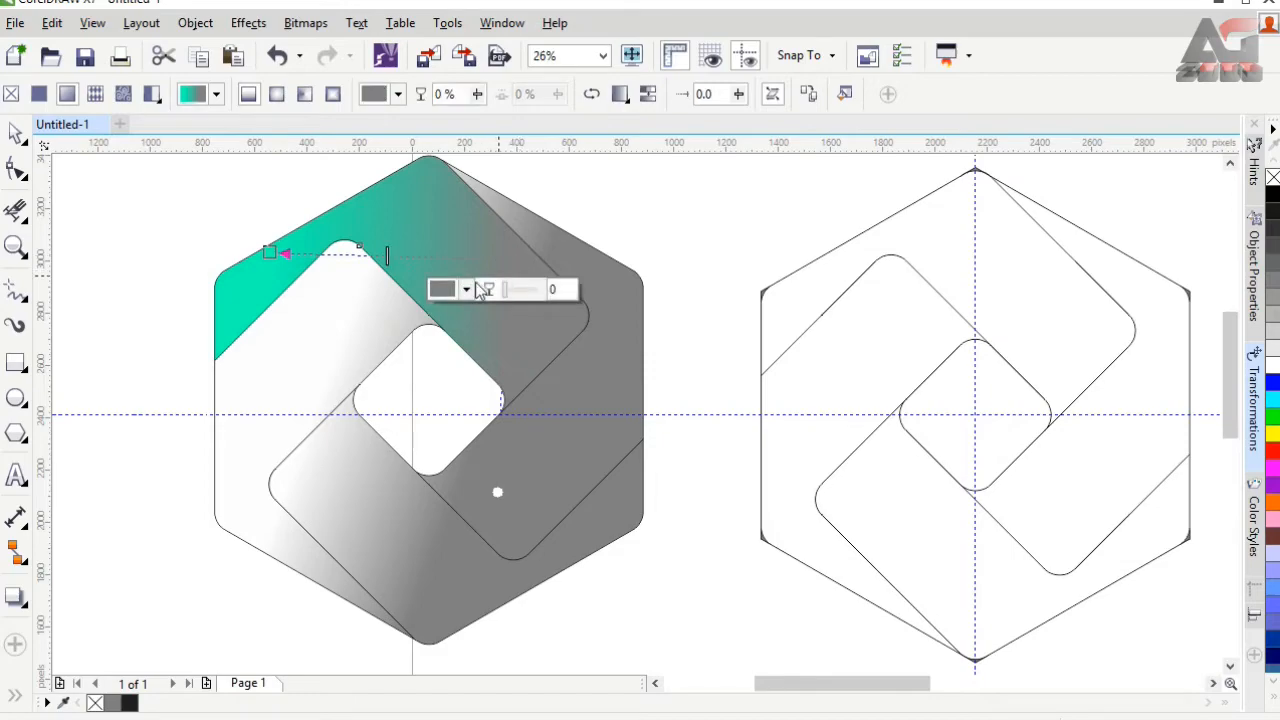
click(466, 289)
click(568, 416)
drag(555, 412, 553, 360)
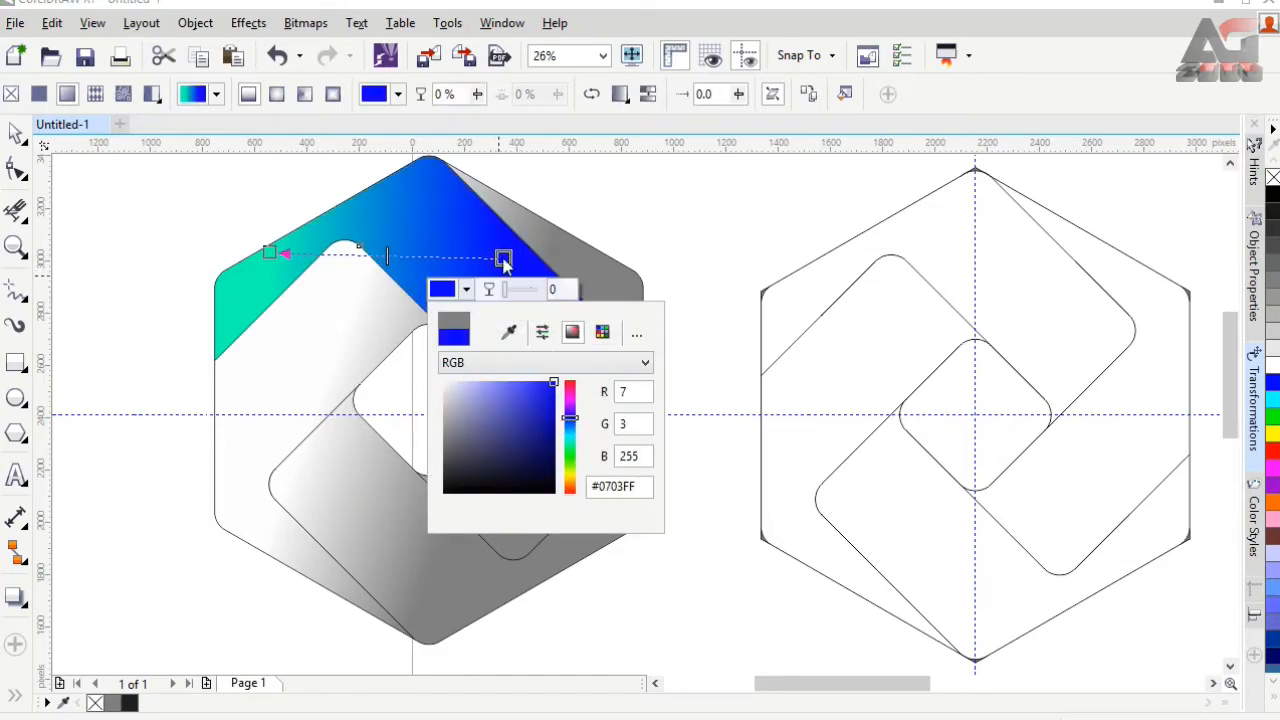
drag(503, 258, 555, 271)
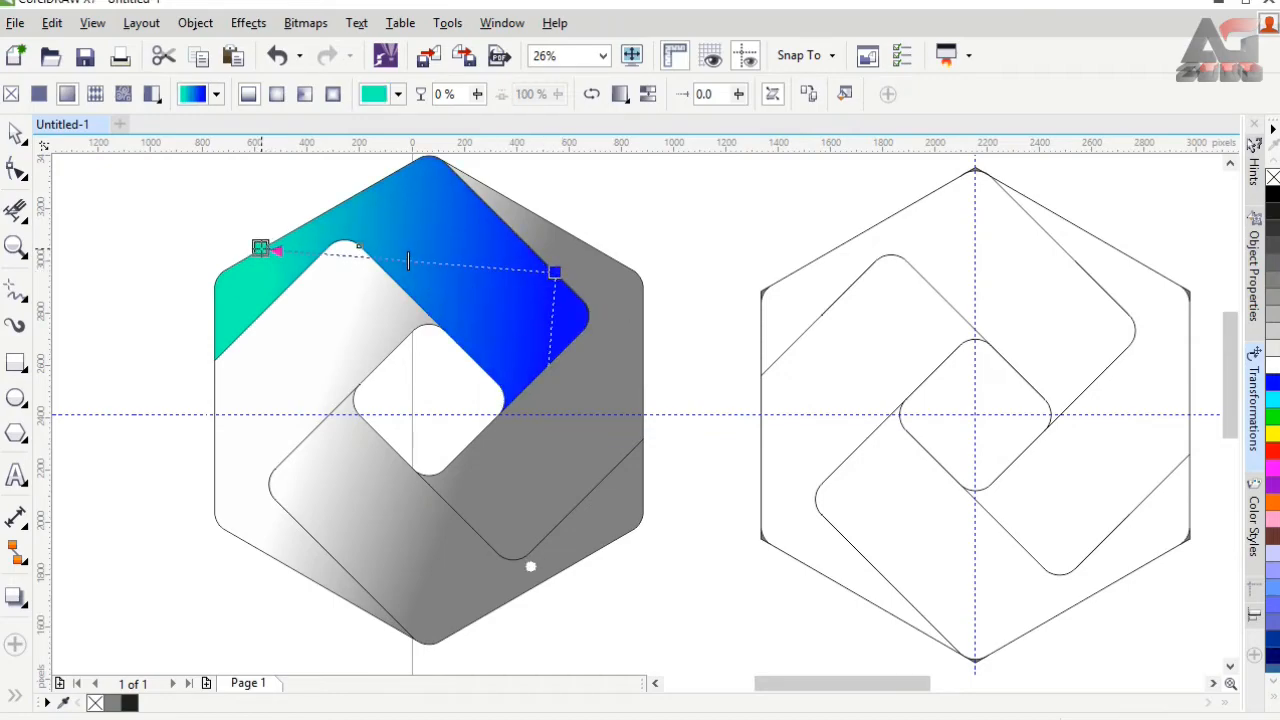
click(270, 252)
- Copy the top band's gradient to the left band and turn it vertical, with blue above and turquoise below
click(330, 343)
click(440, 228)
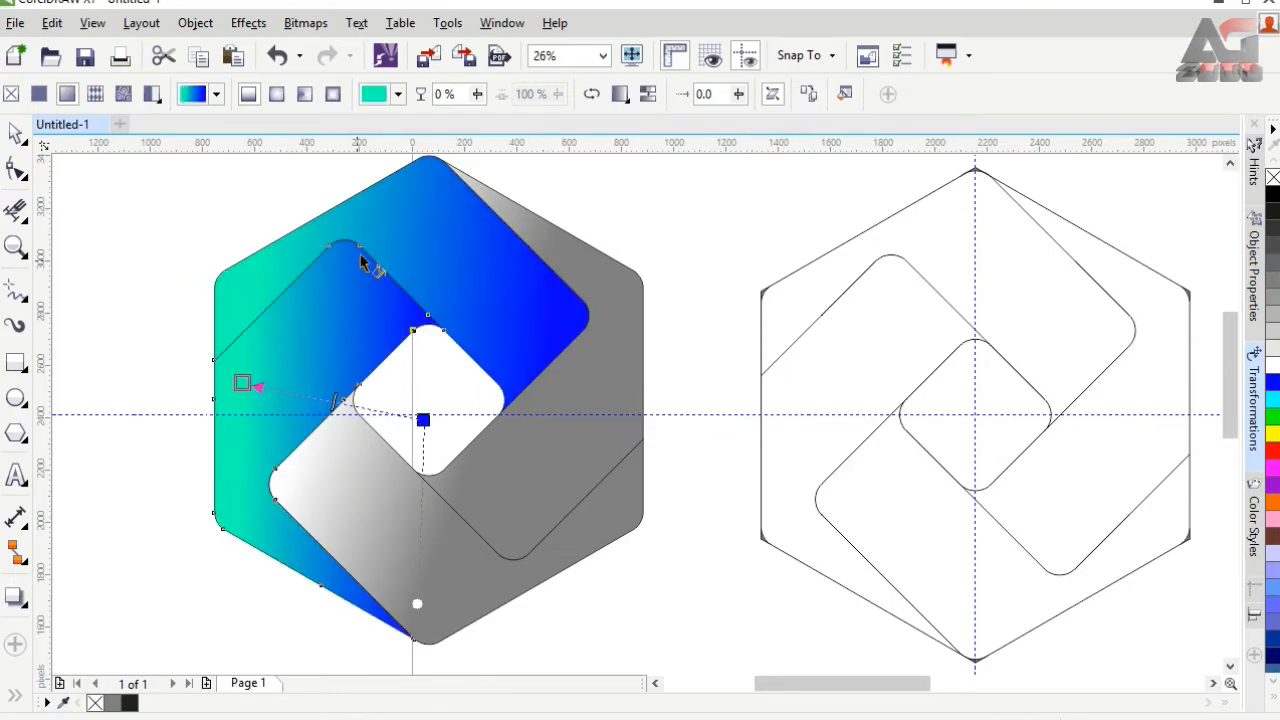
drag(322, 254, 320, 579)
- Copy the gradient to the bottom and right bands, orienting blue at the bottom band's left end and the right band's lower end
click(349, 549)
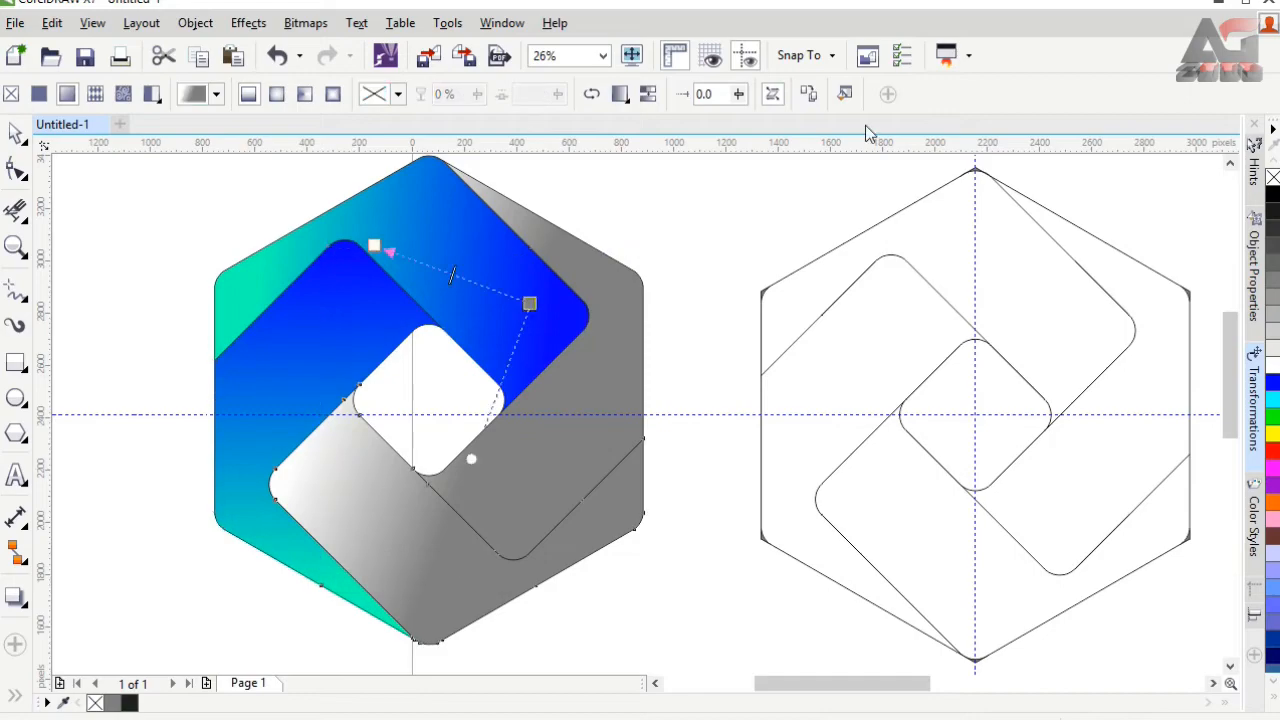
click(322, 301)
drag(277, 498, 523, 207)
click(558, 461)
click(811, 92)
click(557, 478)
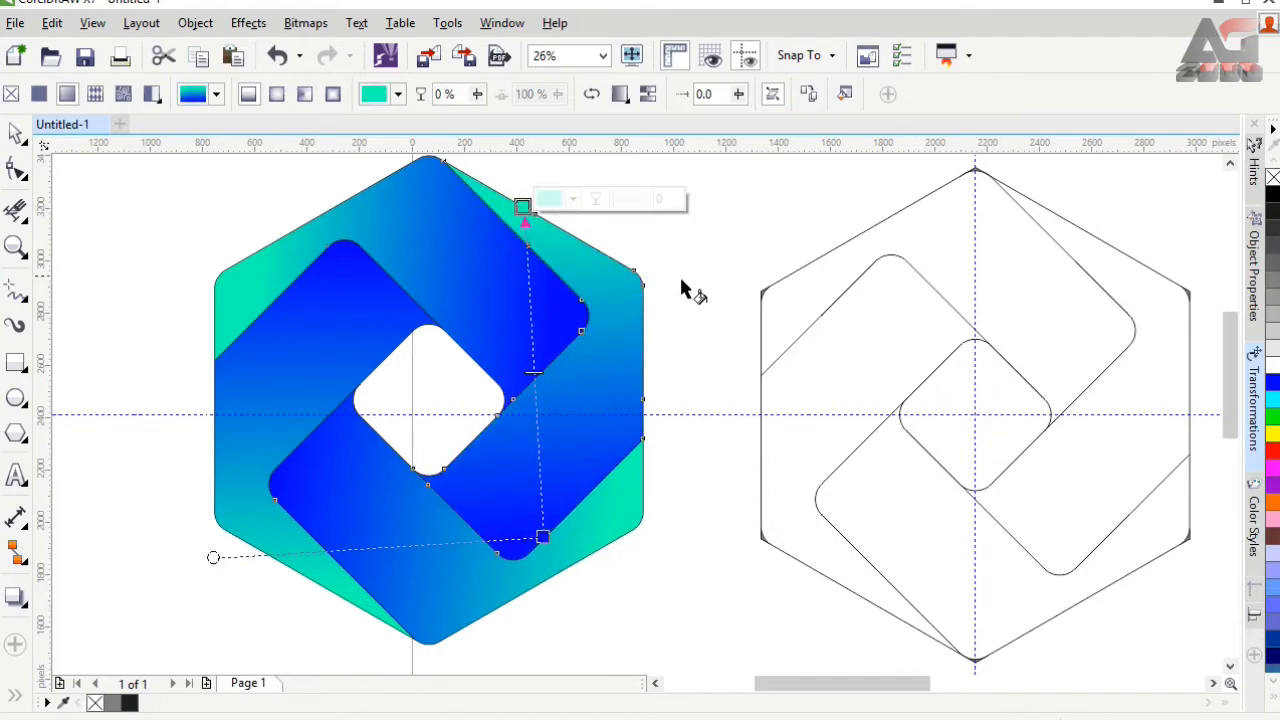
click(683, 289)
- Delete the unfilled hexagon line drawing beside the coloured design
click(603, 55)
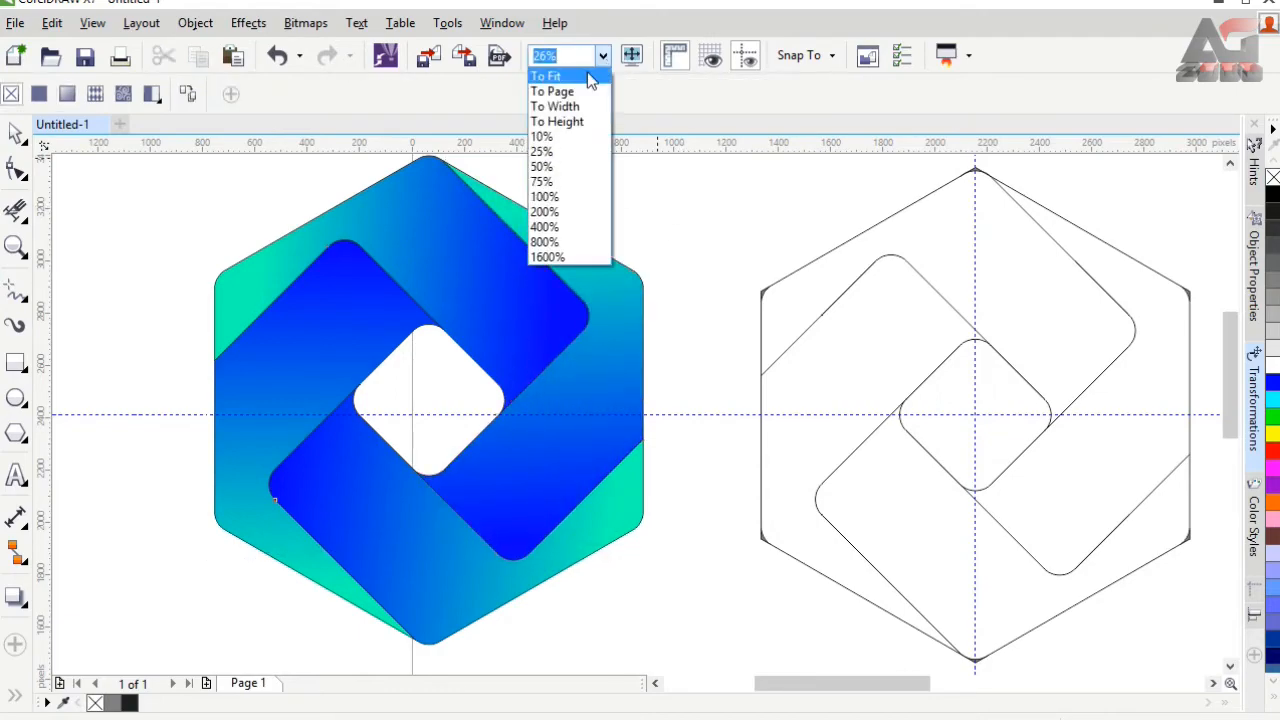
click(557, 77)
scroll(567, 215, down, 3)
key(space)
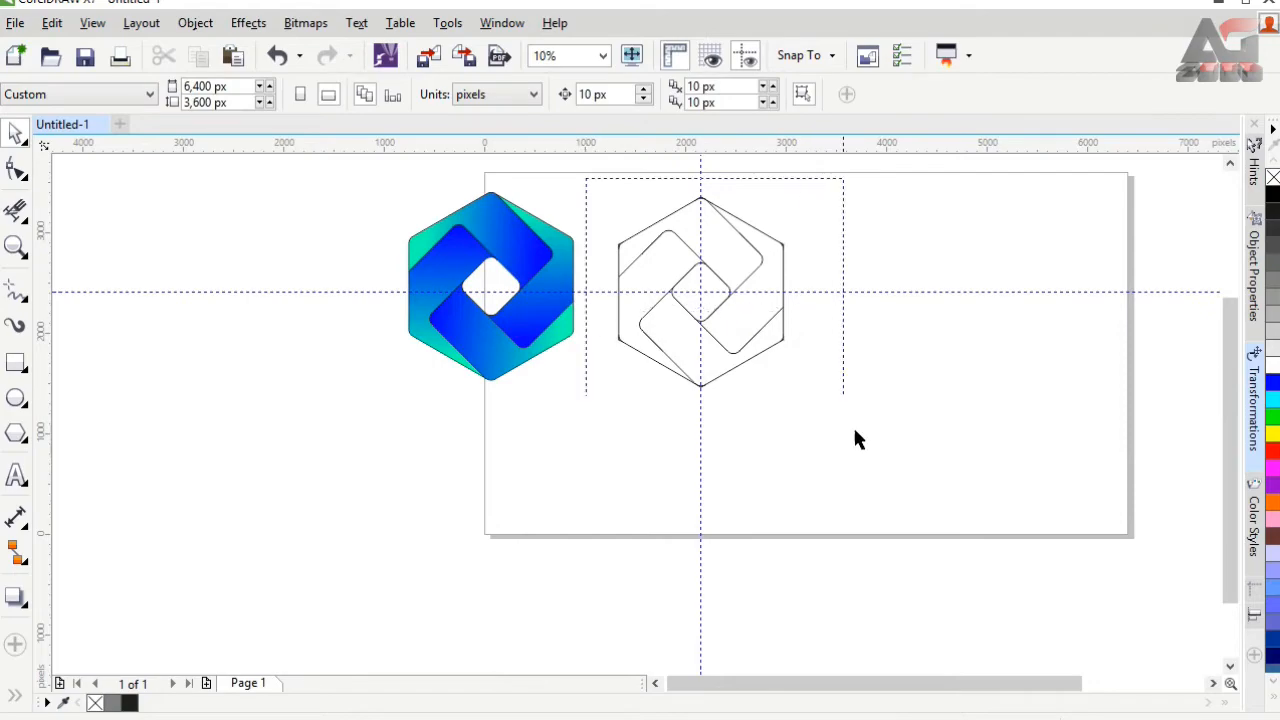
drag(855, 440, 855, 440)
key(Delete)
- Move the coloured hexagon to the middle of the page and delete the vertical and horizontal guidelines
drag(348, 172, 644, 440)
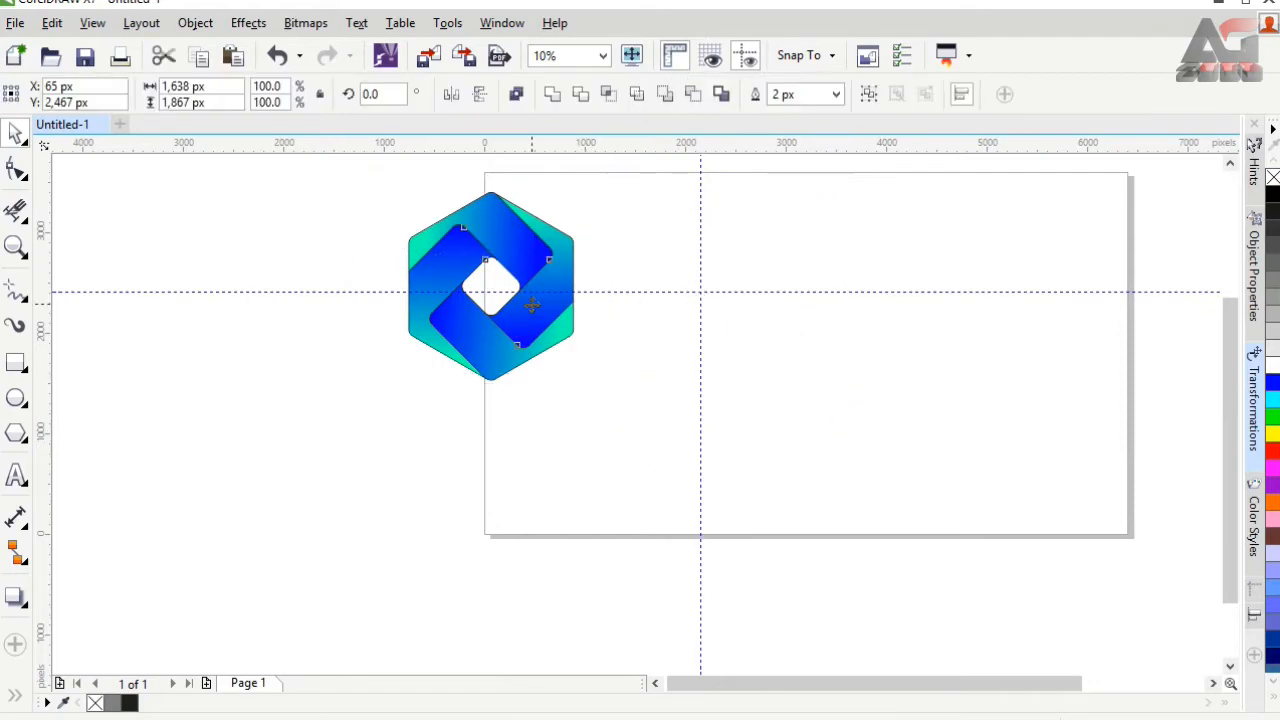
drag(532, 305, 847, 367)
click(700, 236)
key(Delete)
click(706, 291)
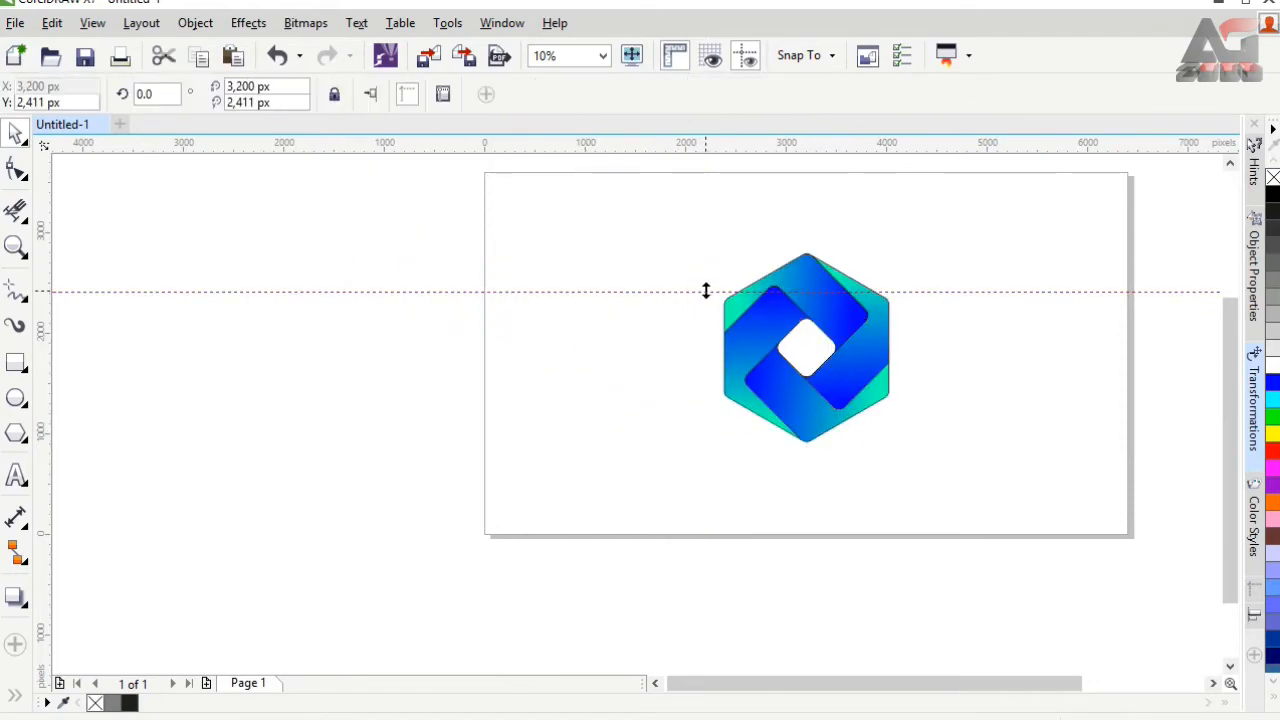
key(Delete)
- Remove the outline from the coloured hexagon, enlarge it to about 1,888 by 2,152 px and shift it slightly upward on the page
click(601, 56)
click(580, 92)
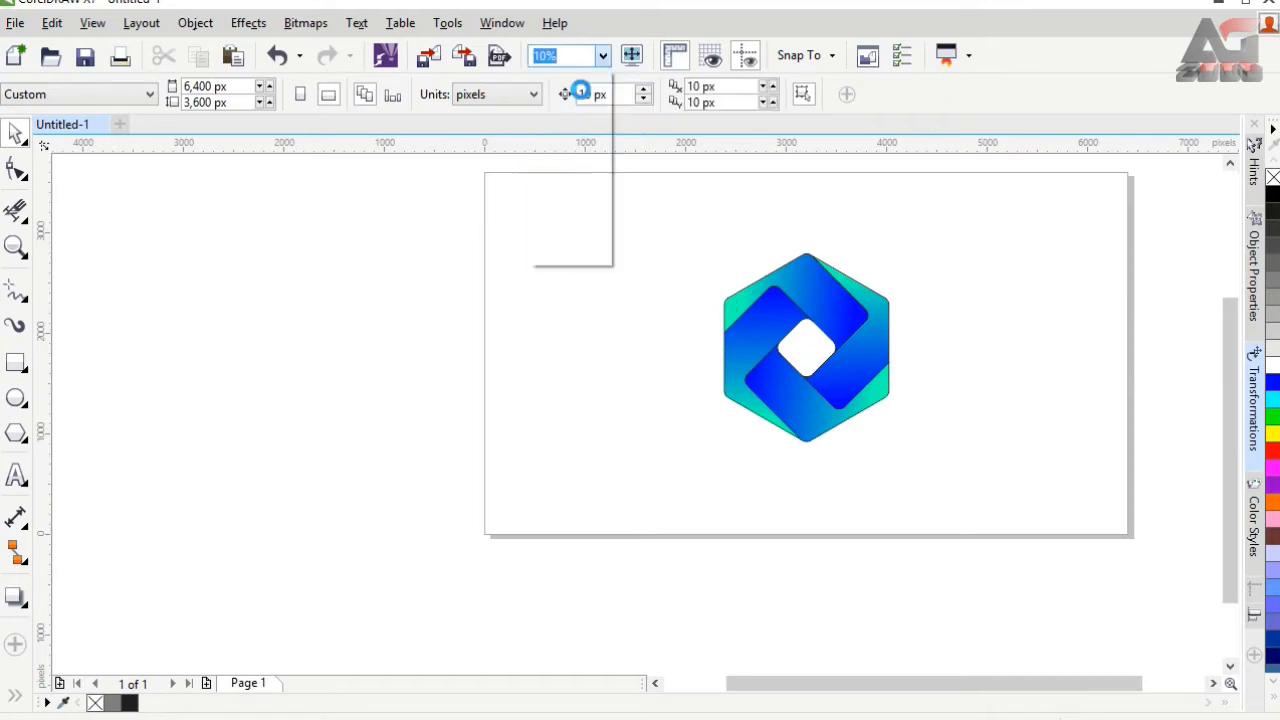
drag(491, 266, 800, 549)
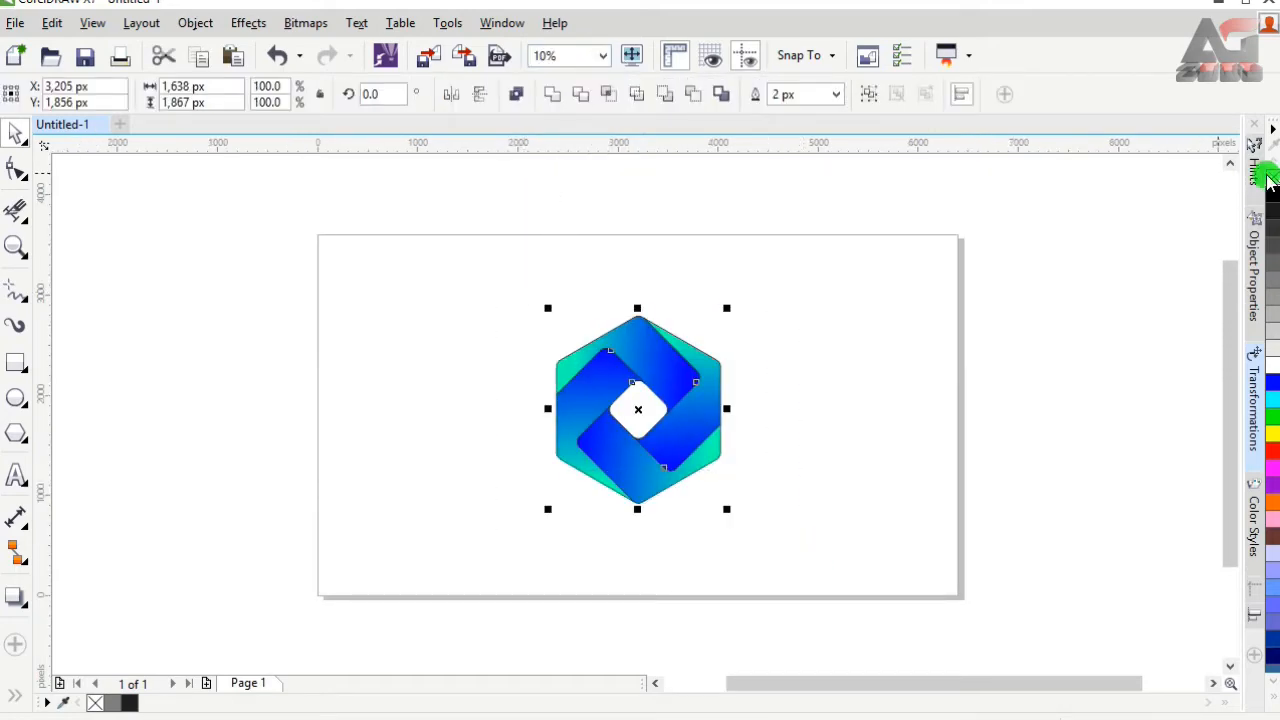
drag(677, 431, 672, 412)
drag(729, 500, 745, 512)
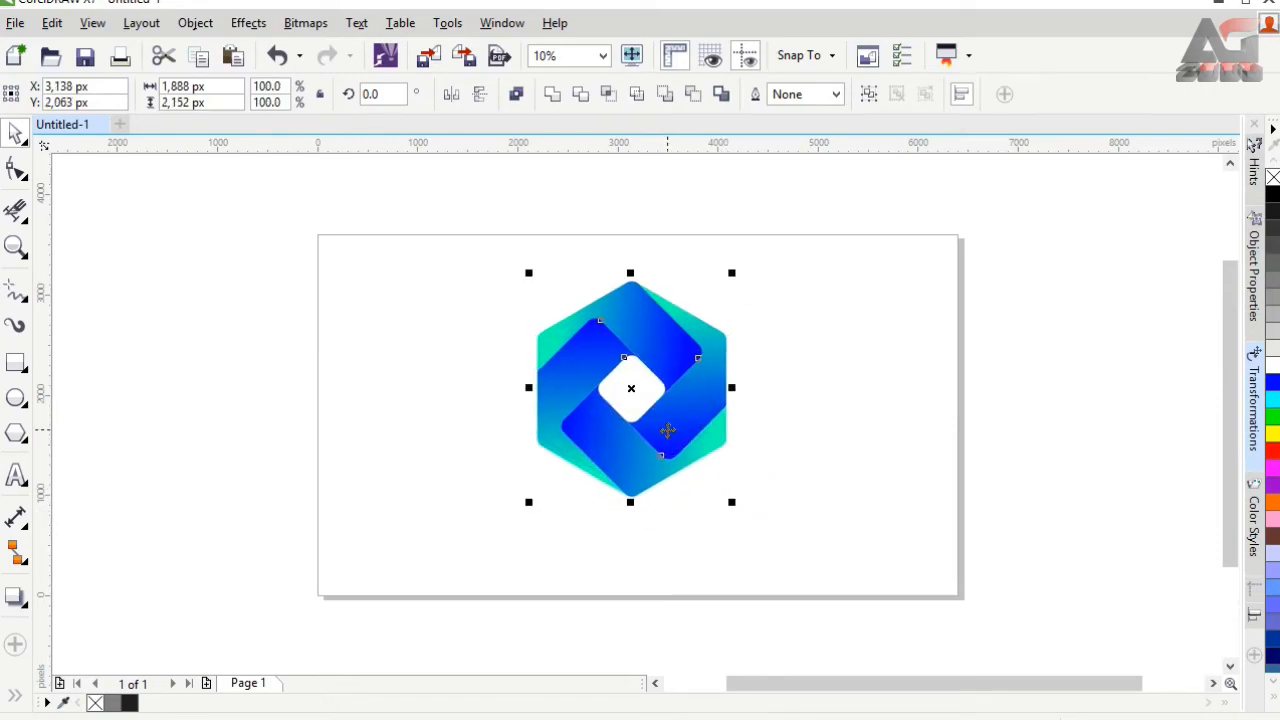
- Group the hexagon's bands and apply a flat black perspective drop shadow, about 2,215 by 76 px, at the hexagon's bottom point
right_click(668, 340)
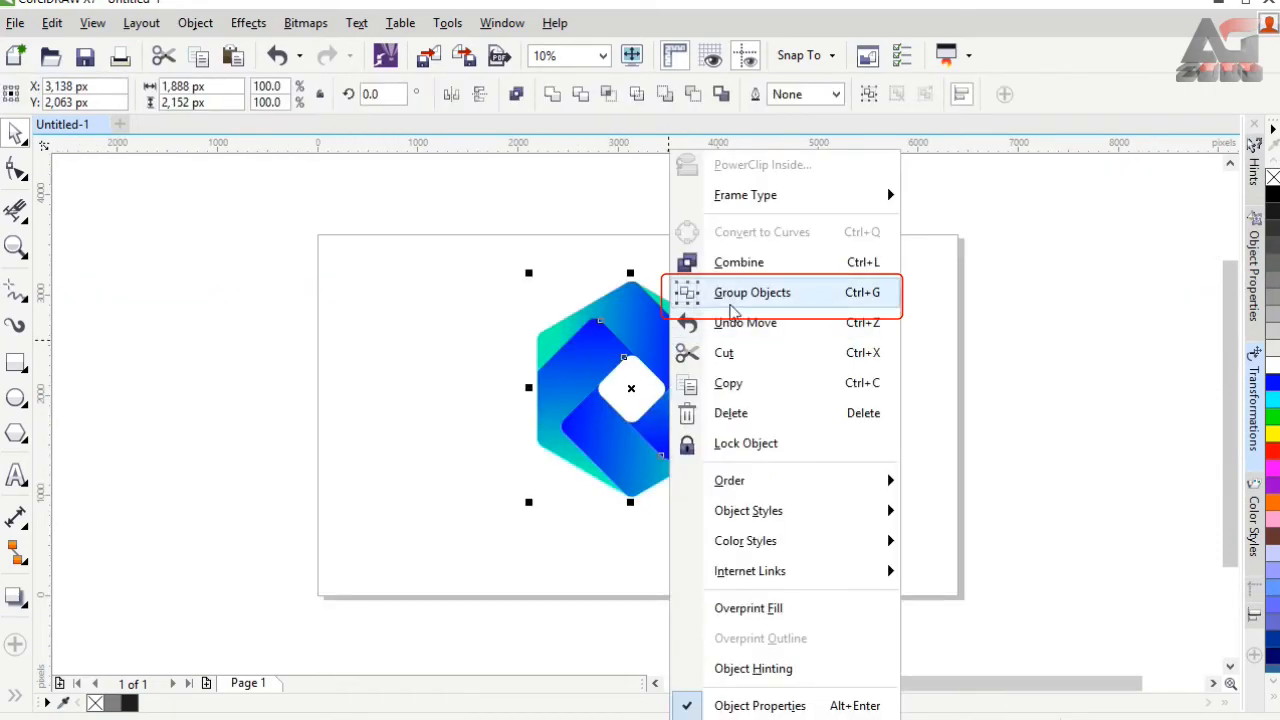
click(731, 309)
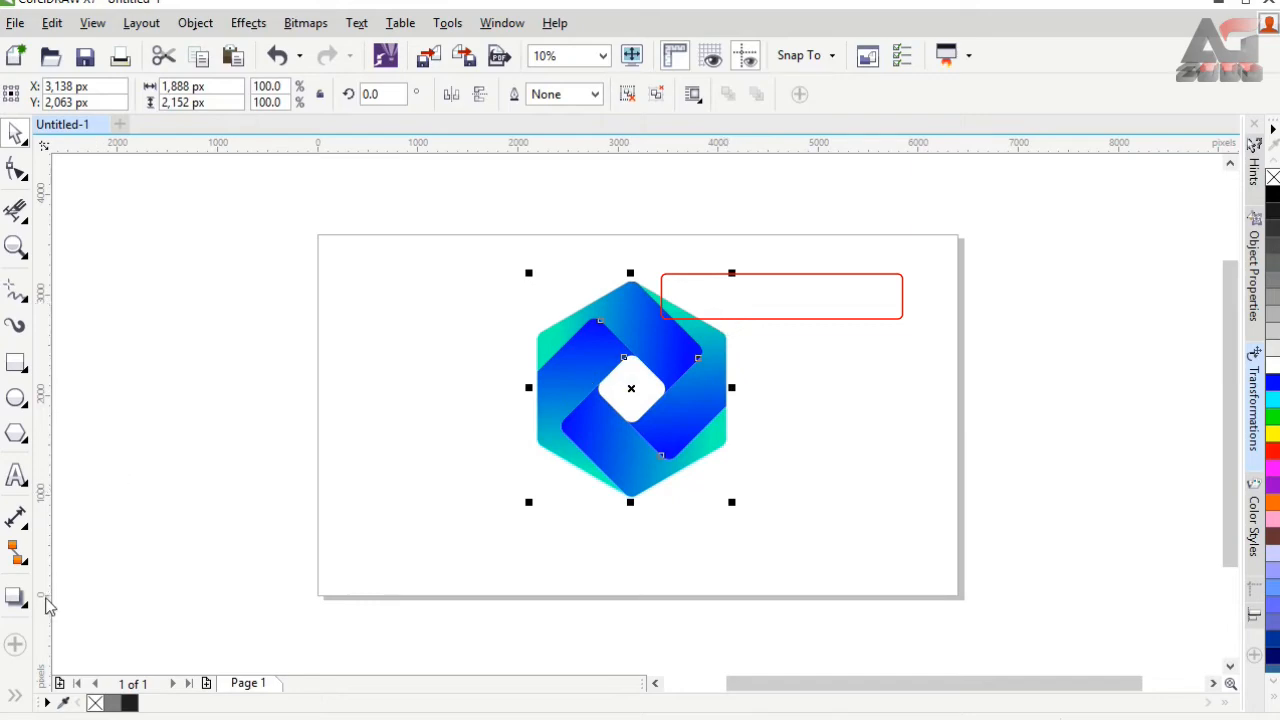
click(12, 600)
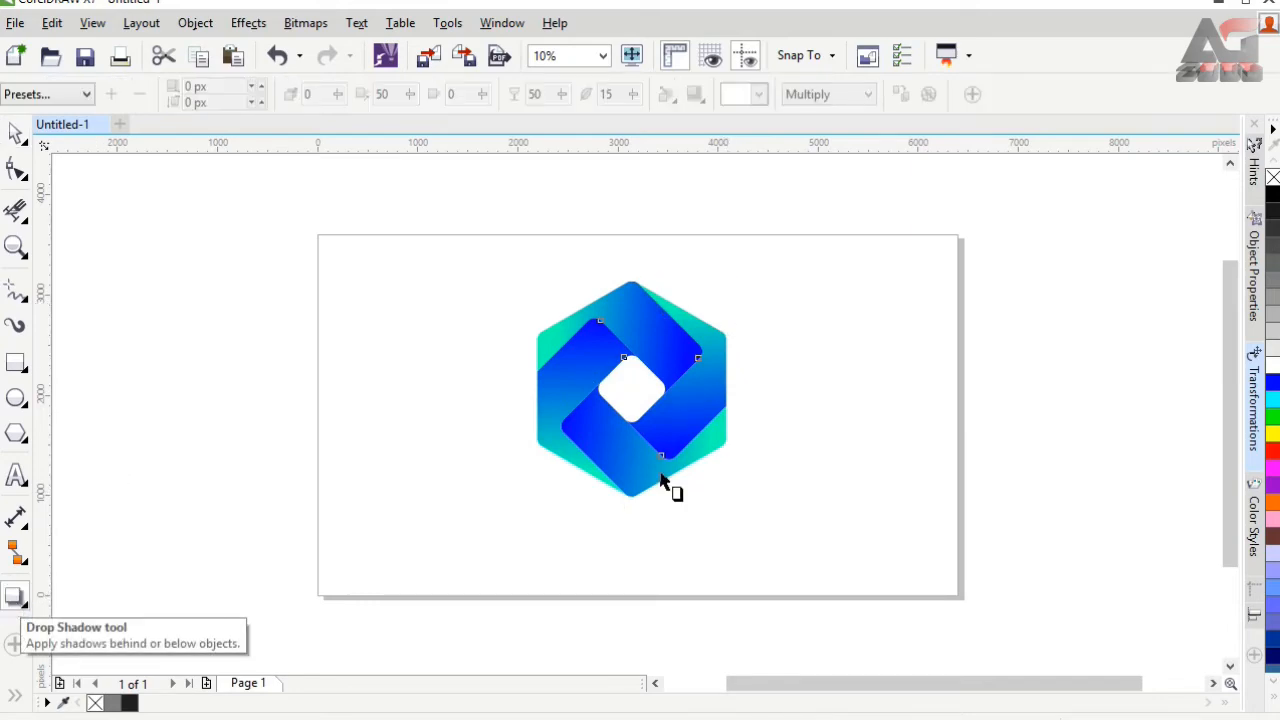
mouse_move(626, 496)
mouse_down()
mouse_move(643, 526)
mouse_move(633, 490)
mouse_up()
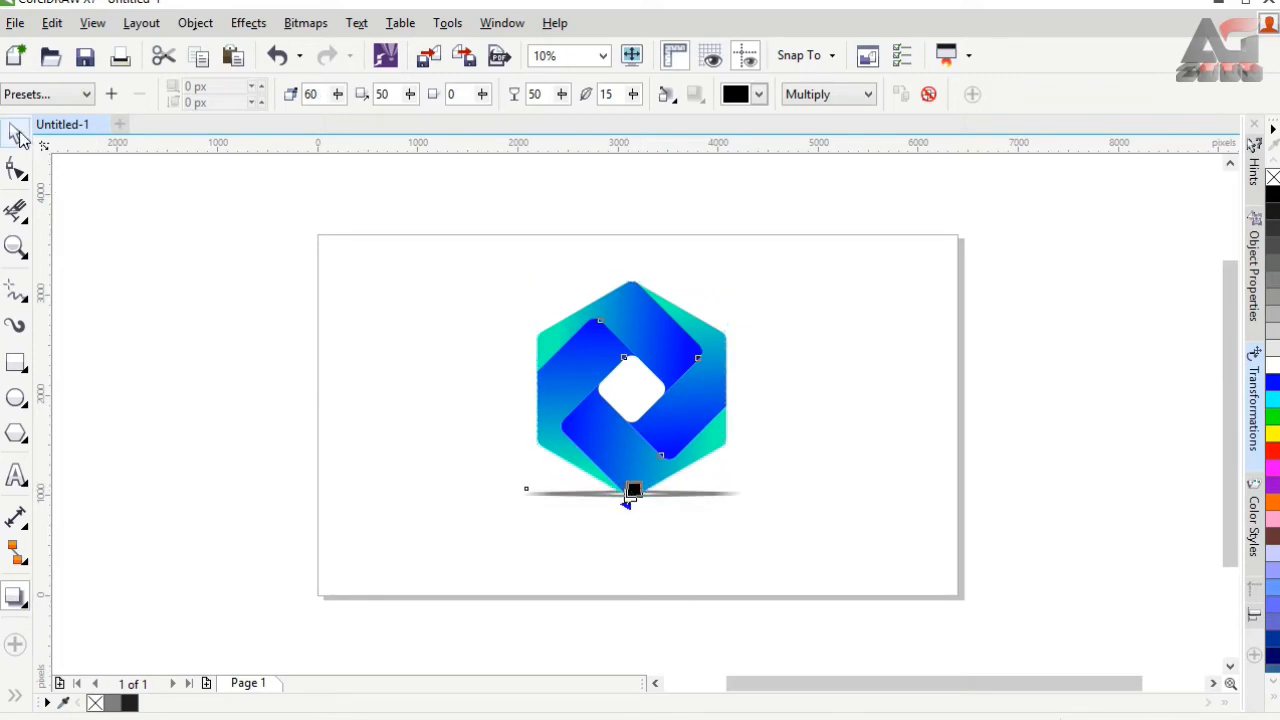
click(303, 423)
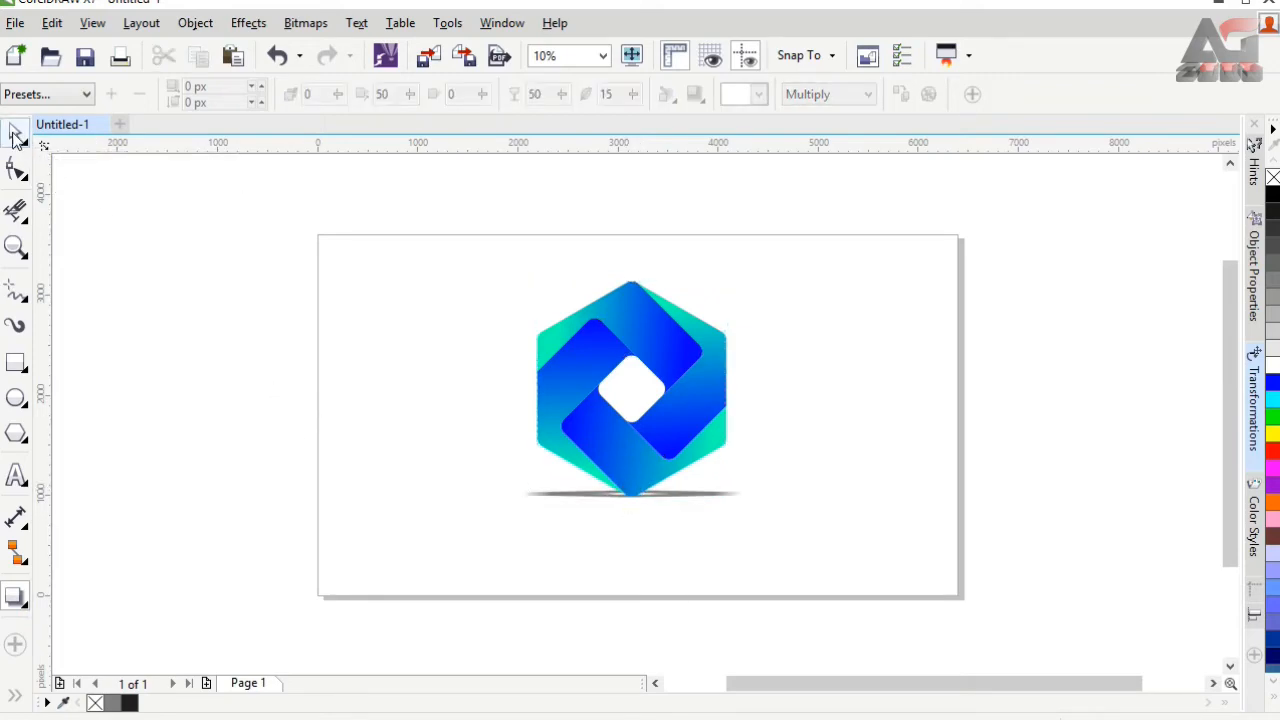
- Break the drop shadow group apart to separate the shadow from the hexagon
click(15, 137)
click(686, 494)
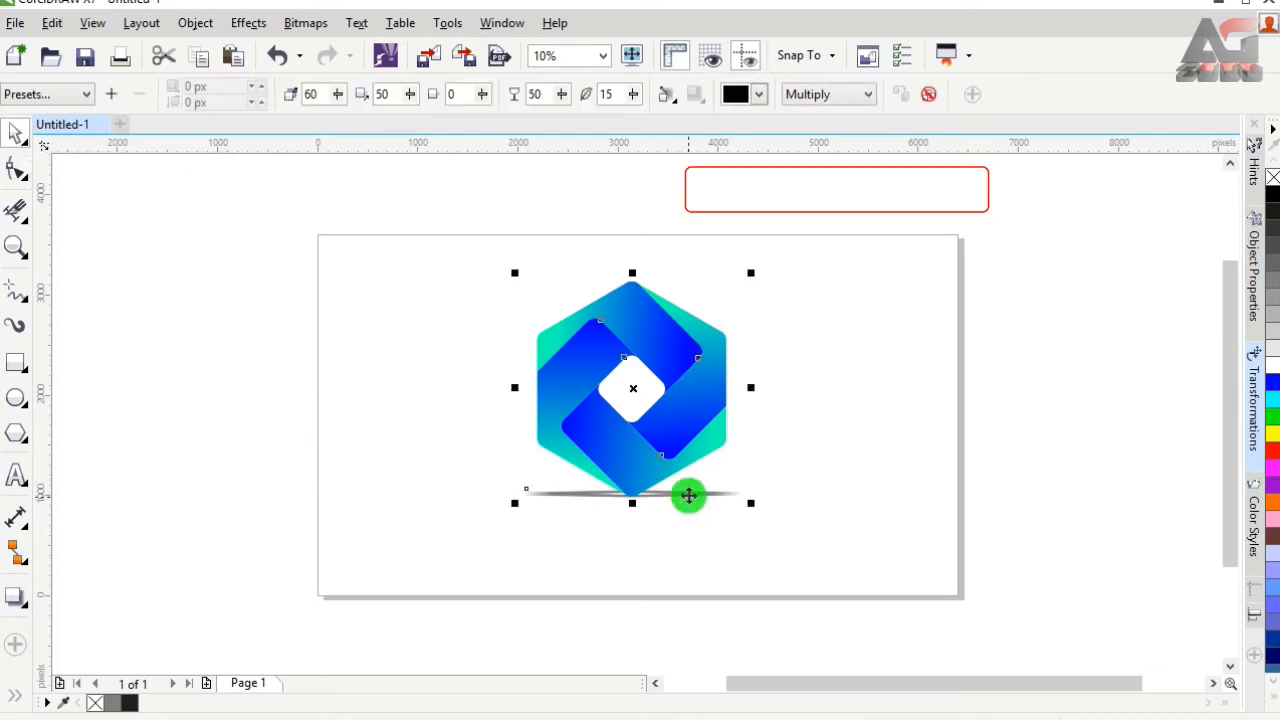
right_click(688, 495)
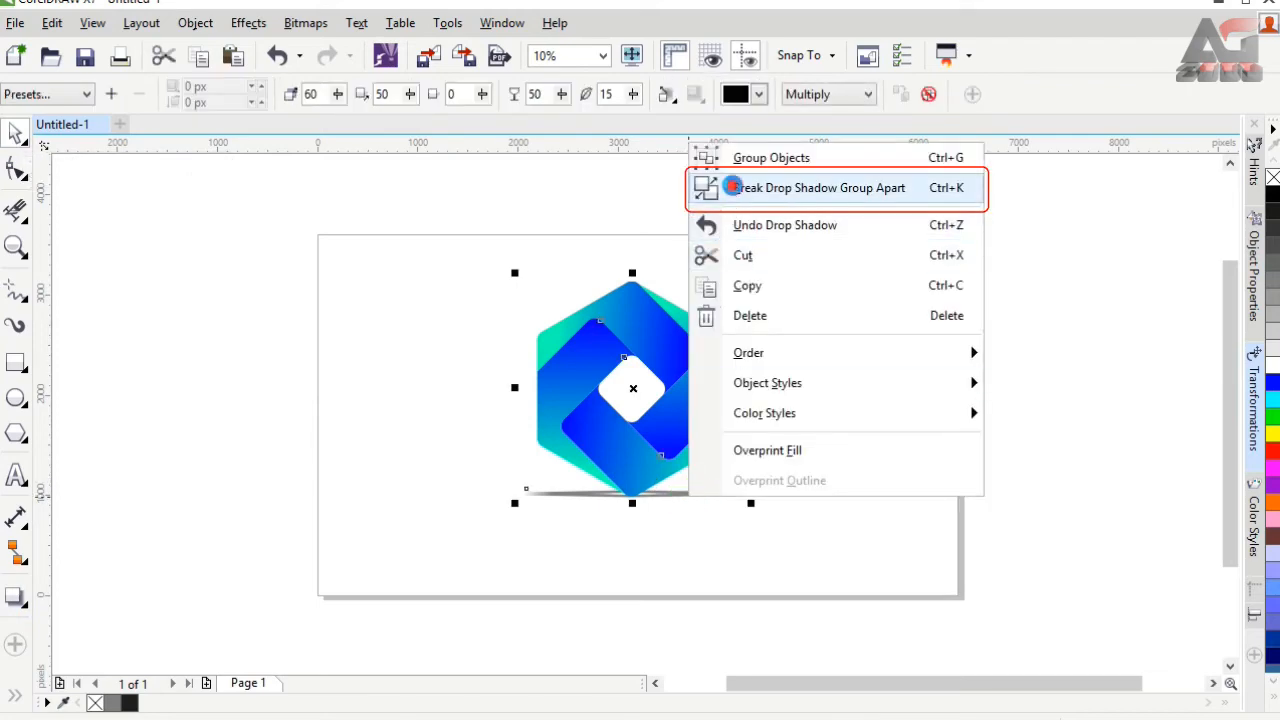
click(733, 187)
click(803, 500)
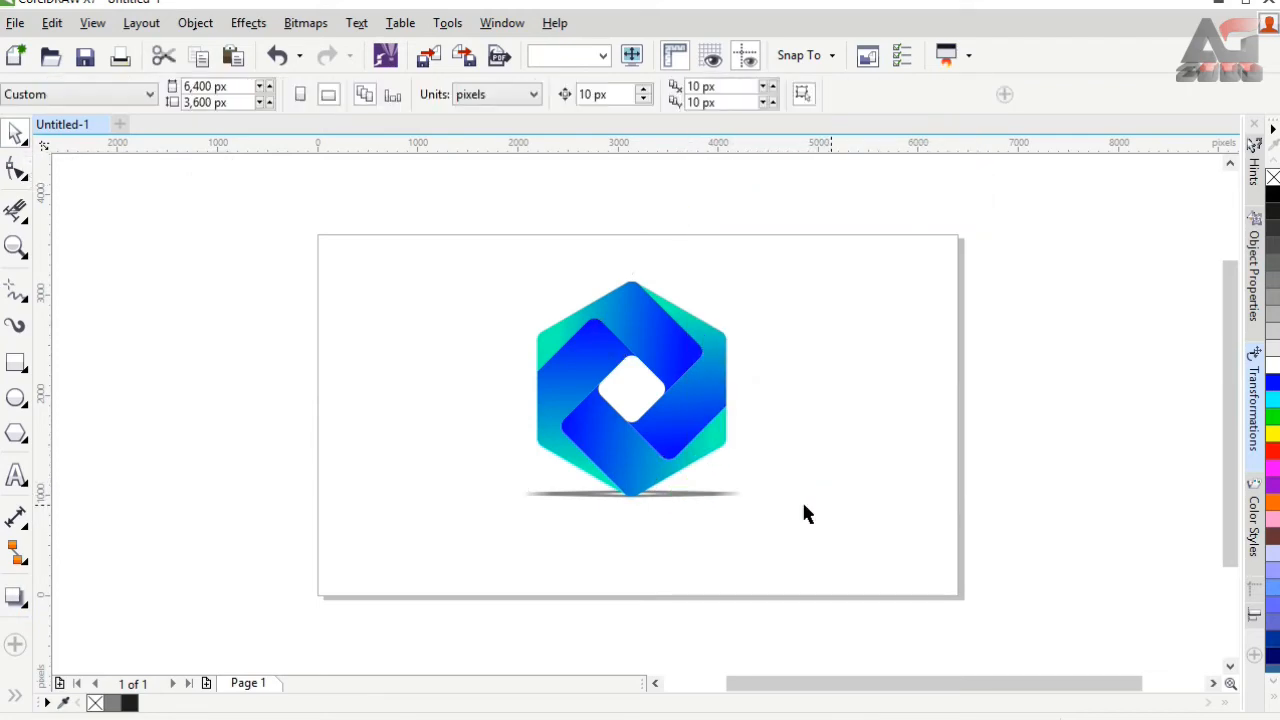
- Move the separated shadow straight down, clear of the hexagon's bottom point, to about Y 801 px
click(710, 494)
key(Down)
key(Down)
key(Down)
key(Down)
key(Down)
key(Down)
key(Down)
key(Down)
key(Down)
key(Down)
key(Down)
key(Down)
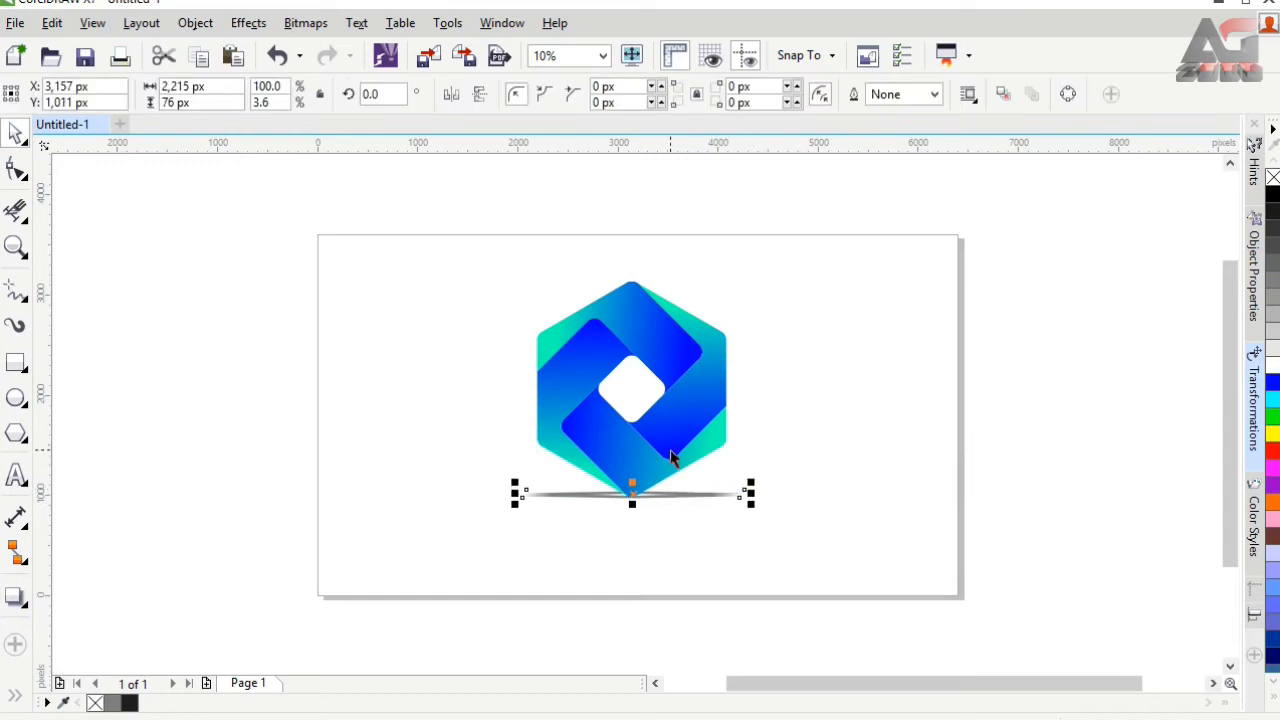
key(Down)
key(Down)
key(Down)
key(Down)
key(Down)
key(Down)
key(Down)
key(Down)
key(Down)
key(Down)
key(Down)
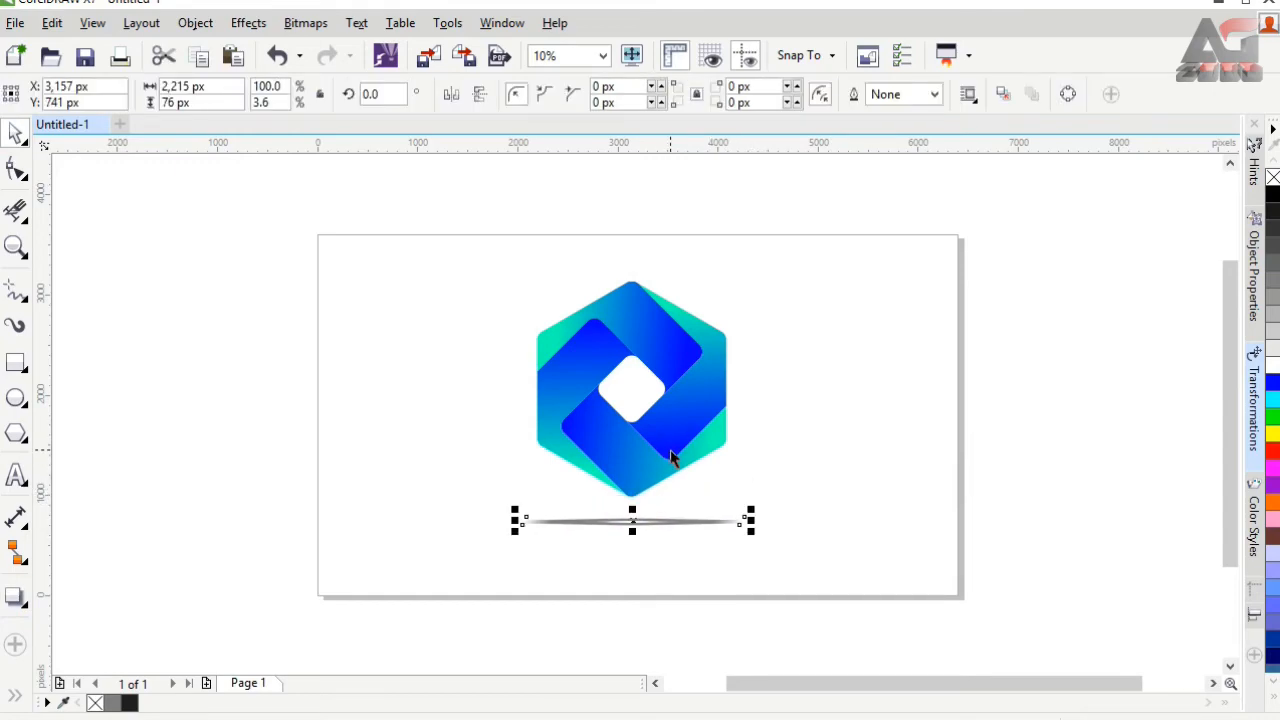
- Stretch the shadow upward to a height of about 122 px and deselect it
scroll(641, 527, up, 2)
click(621, 477)
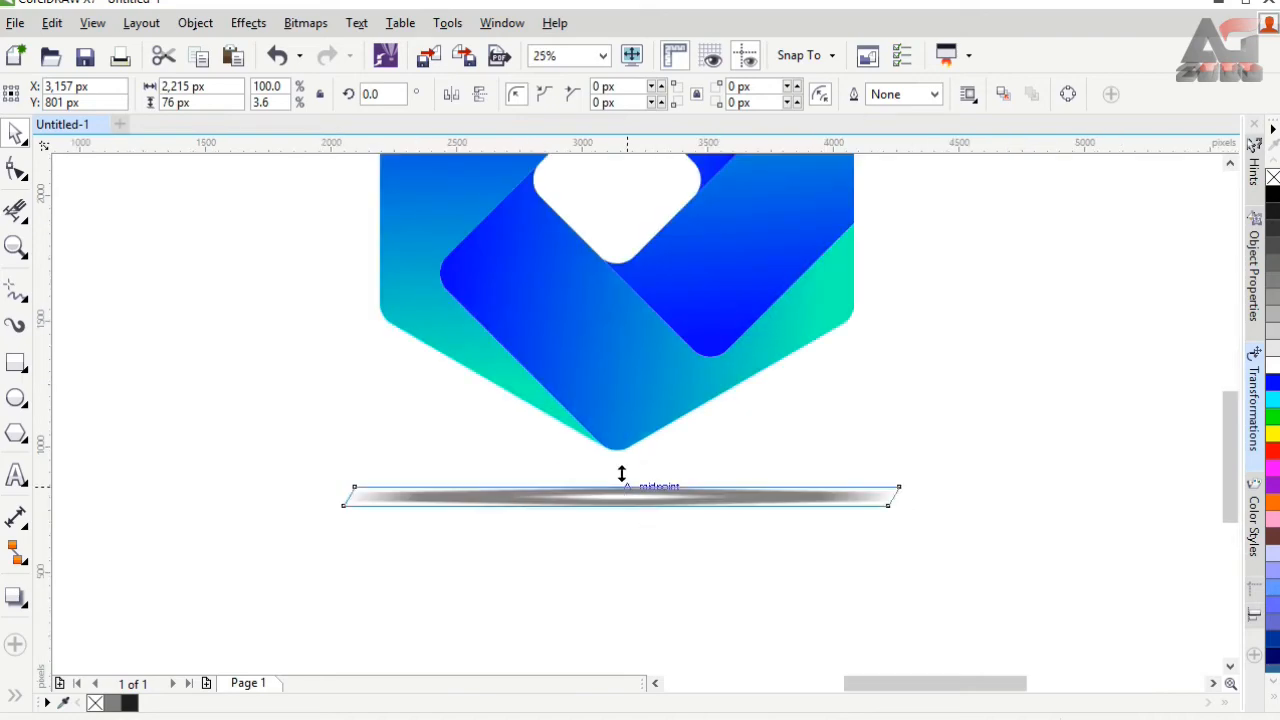
click(621, 489)
click(621, 491)
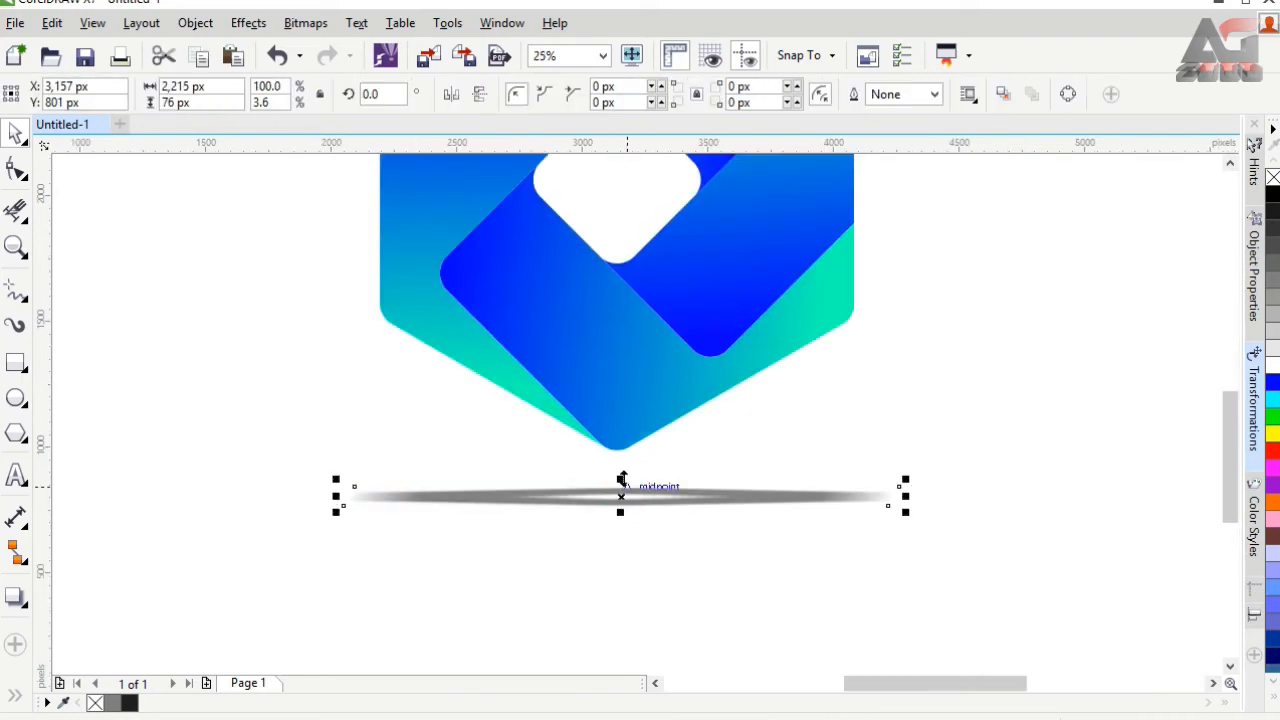
drag(623, 478, 626, 465)
click(603, 55)
click(549, 77)
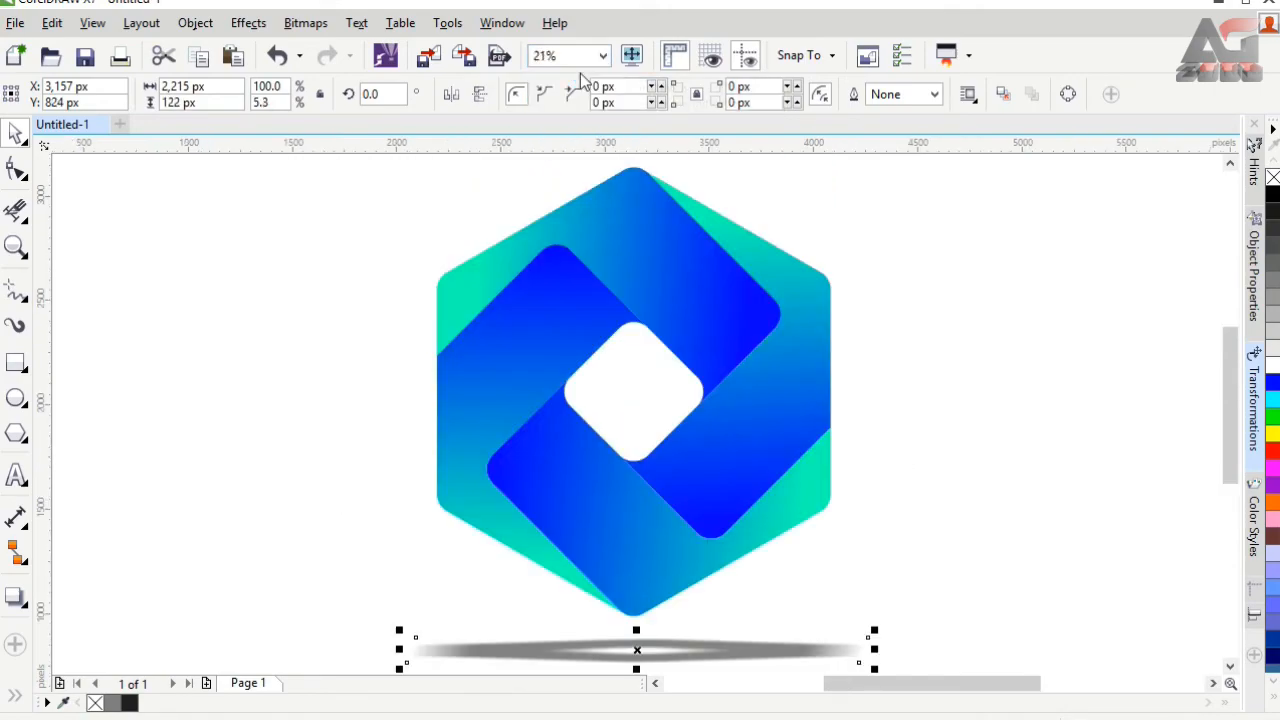
click(312, 335)
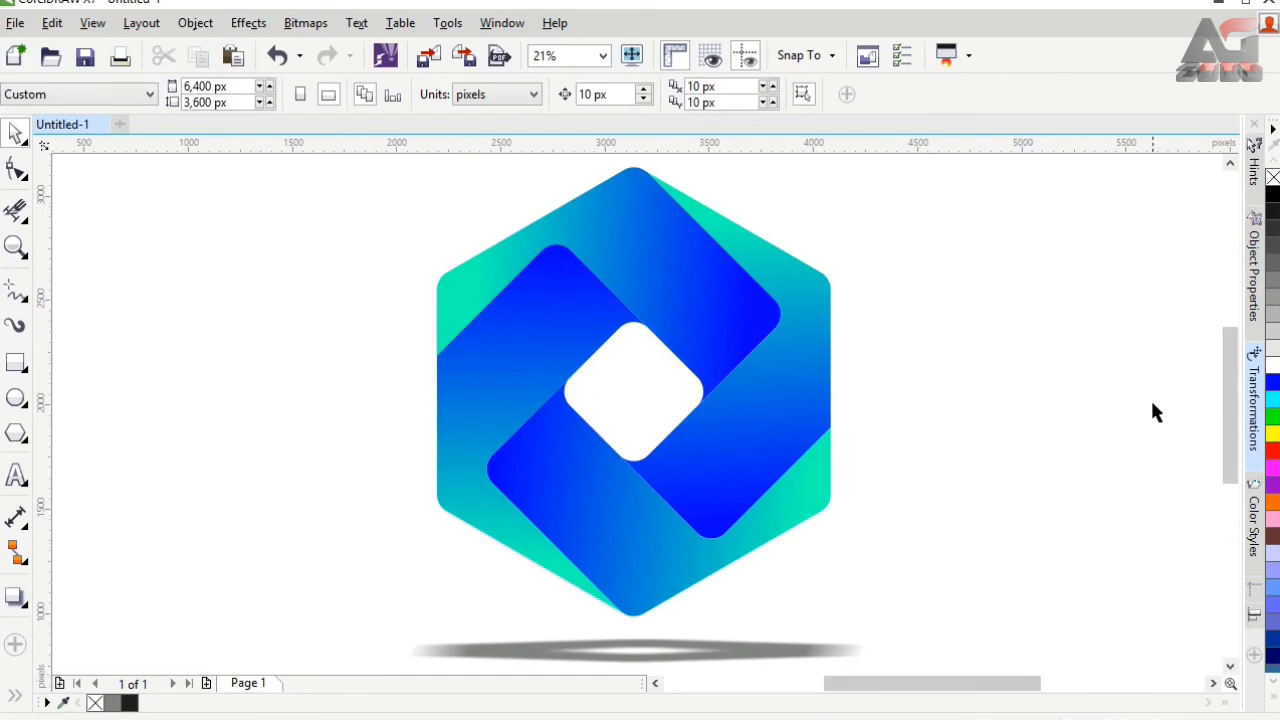